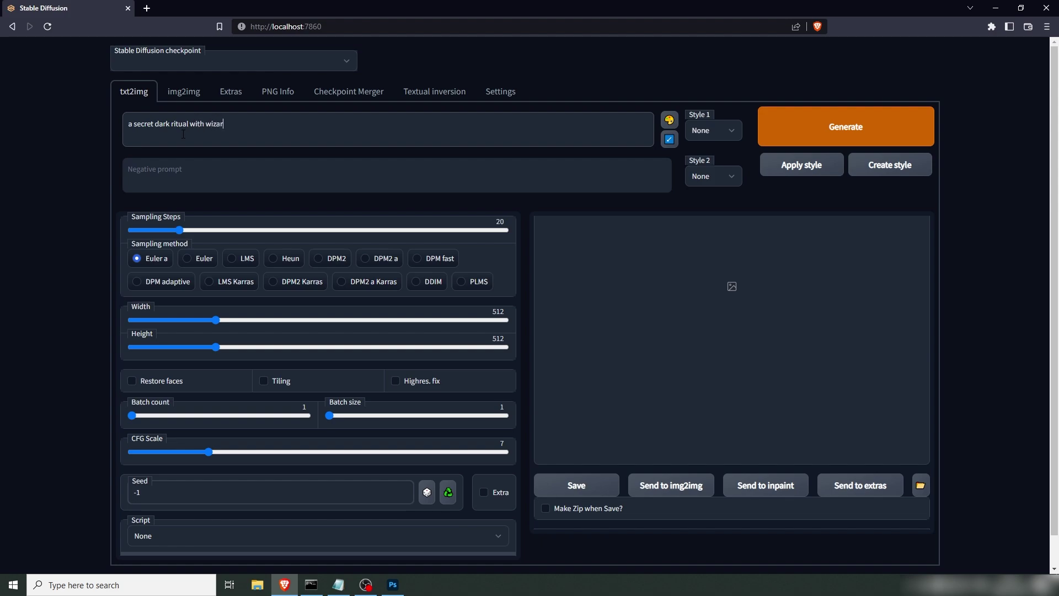
Write a prompt for a wizard ritual sacrifice in a green-and-yellow-lit cave, ending '4k ultra detailed, cinematic'
text(tual magic sacrifice, in a cave)
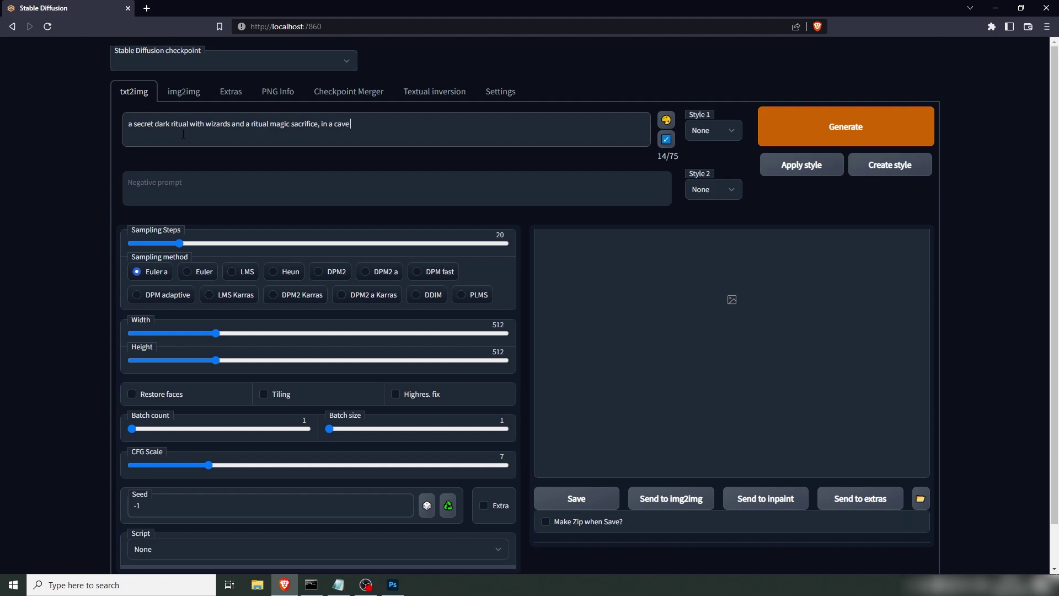
text( with green and yellow volumetric lighting, underexposed, dark, centered, at)
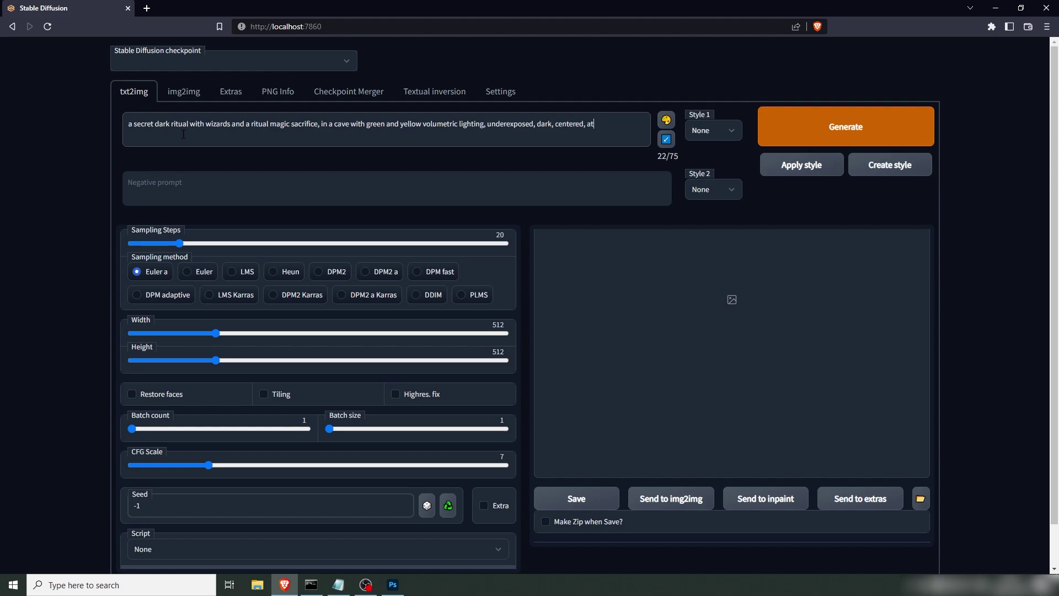
text(mospheric matte painting by darek zabrocki and emmanuel shiu, 4k u)
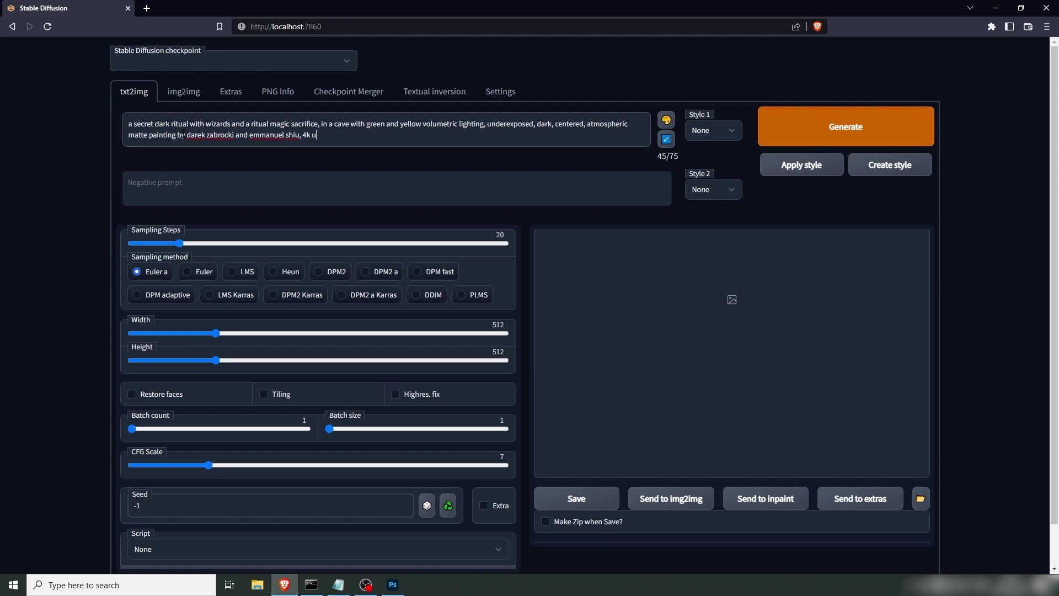
text(ltra detailed, cinematic)
Generate a batch of 8 cave-ritual images using LMS sampling at 50 steps
click(243, 272)
drag(179, 243, 255, 247)
scroll(40, 314, down, 1)
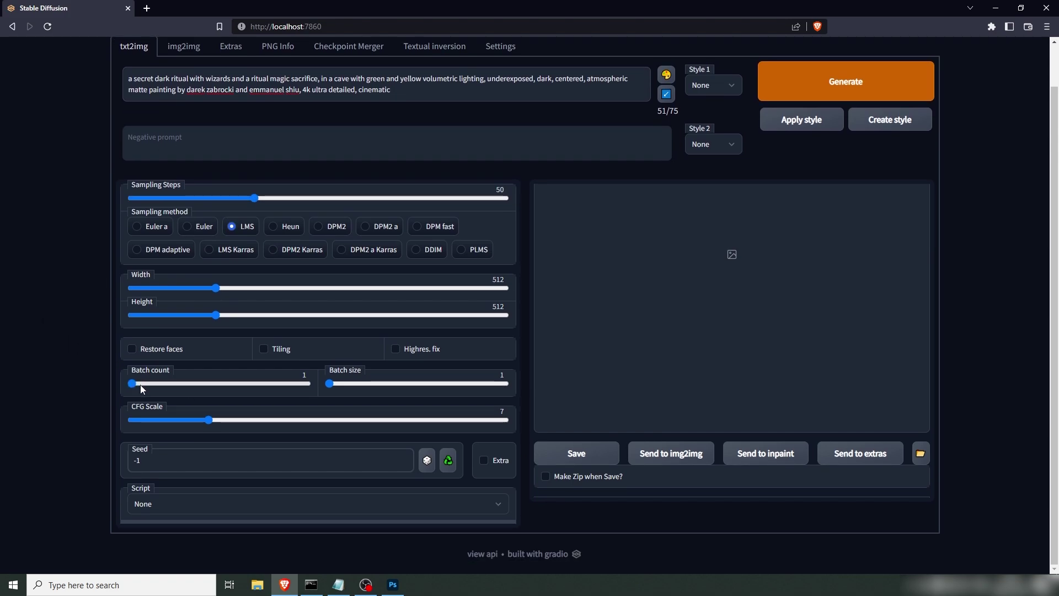
drag(141, 385, 210, 389)
click(862, 90)
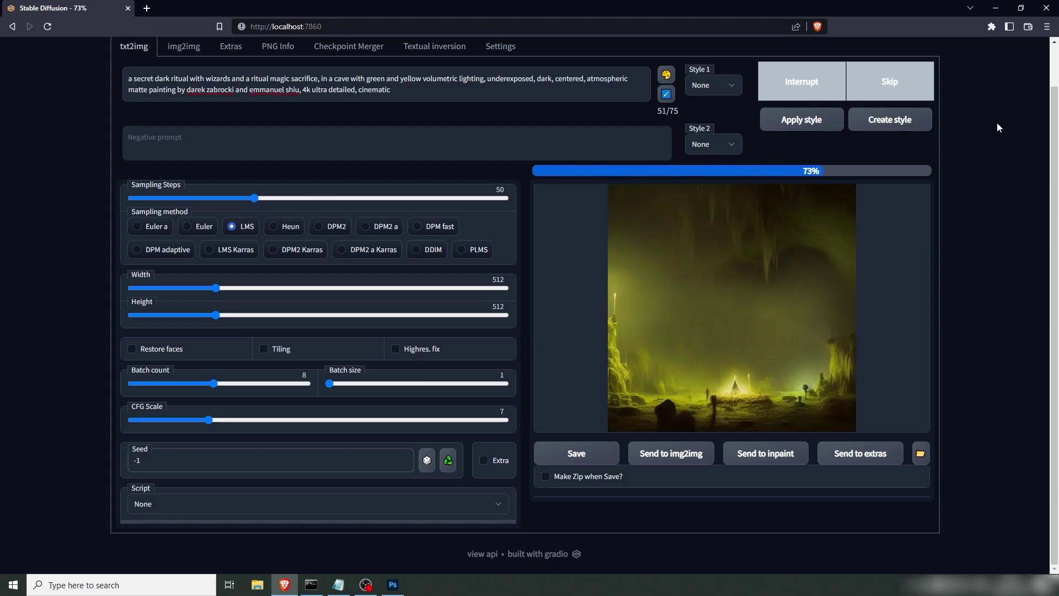
Review the results grid full-screen and select the fifth, glowing-altar image
click(586, 228)
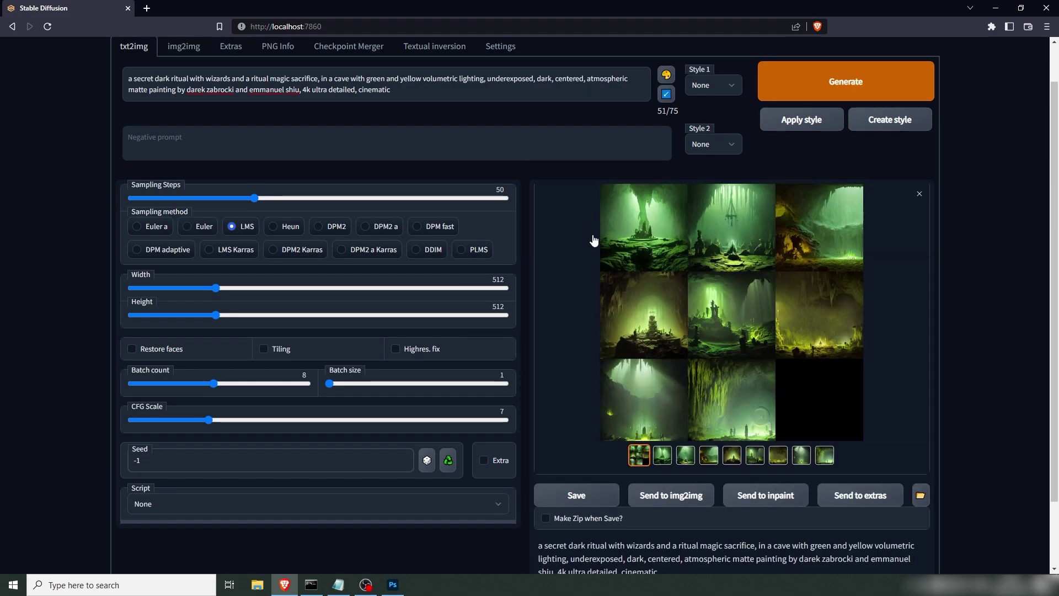
click(726, 270)
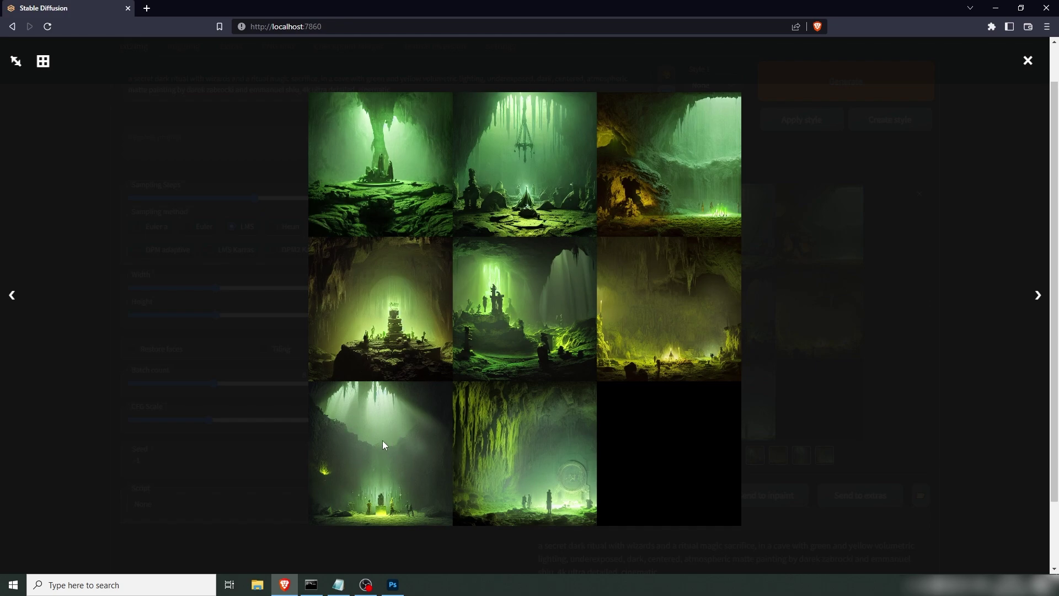
click(387, 306)
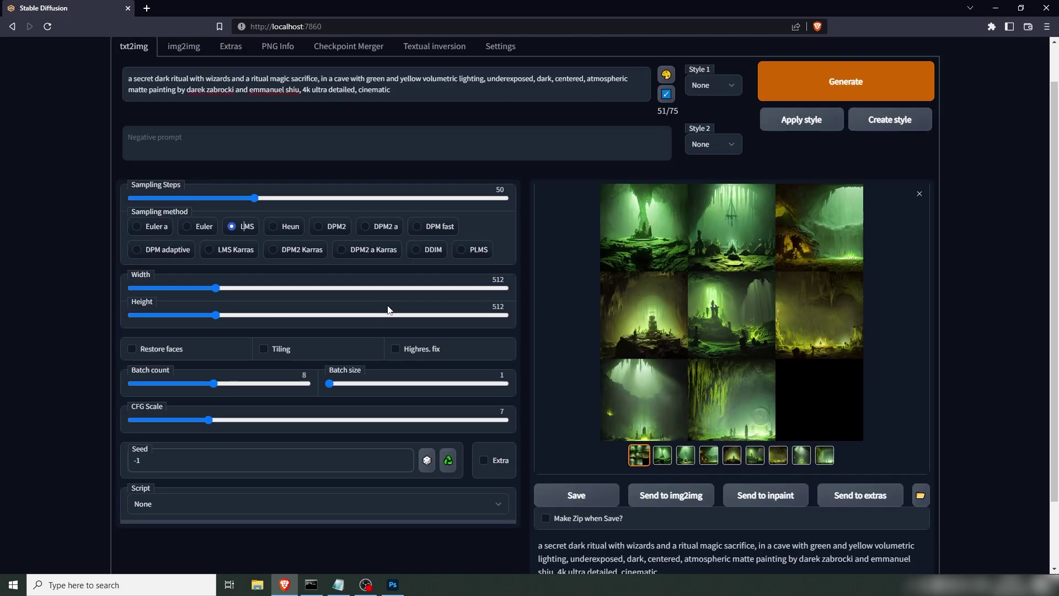
click(685, 457)
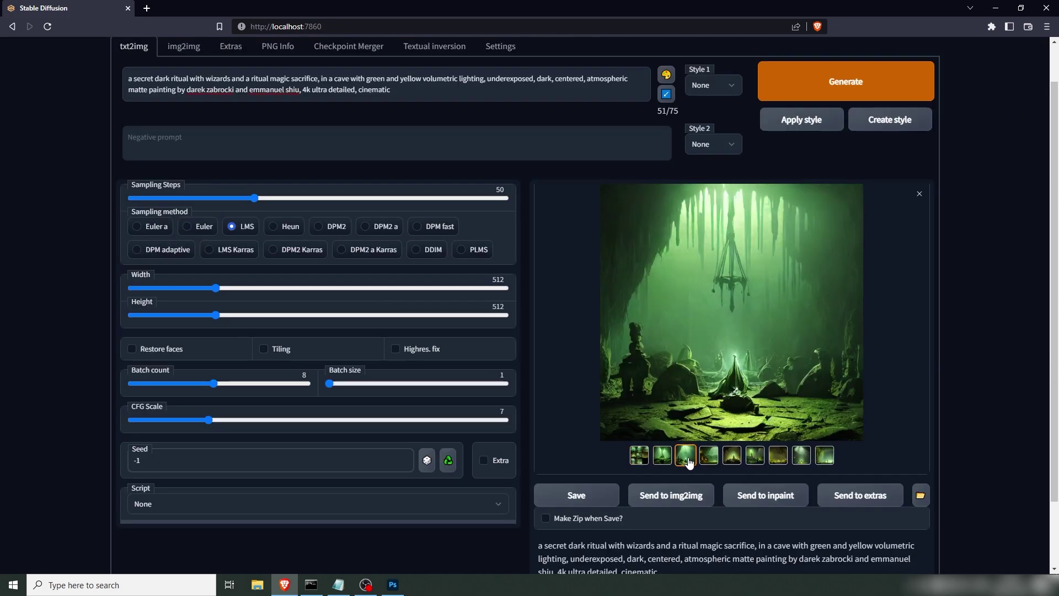
click(734, 459)
click(753, 459)
click(735, 462)
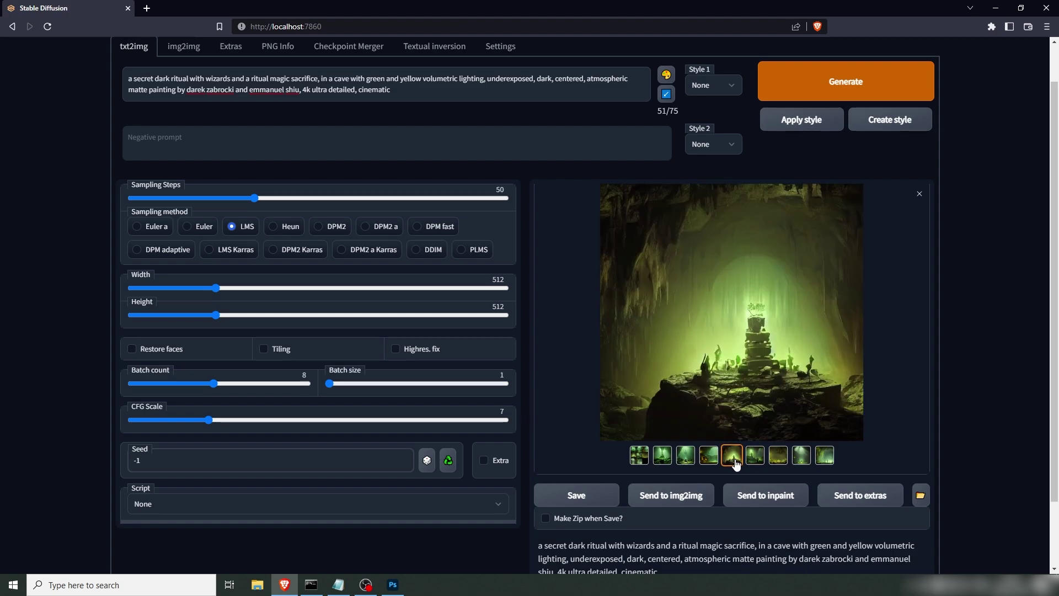
Send the altar image to img2img with 'blur, blurry' as the negative prompt
click(672, 496)
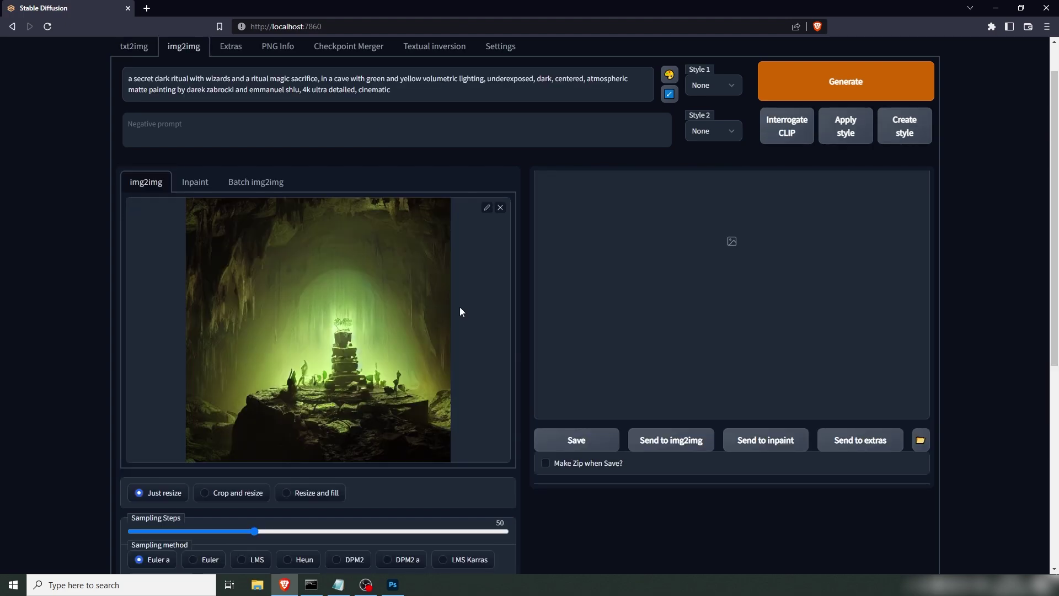
click(199, 127)
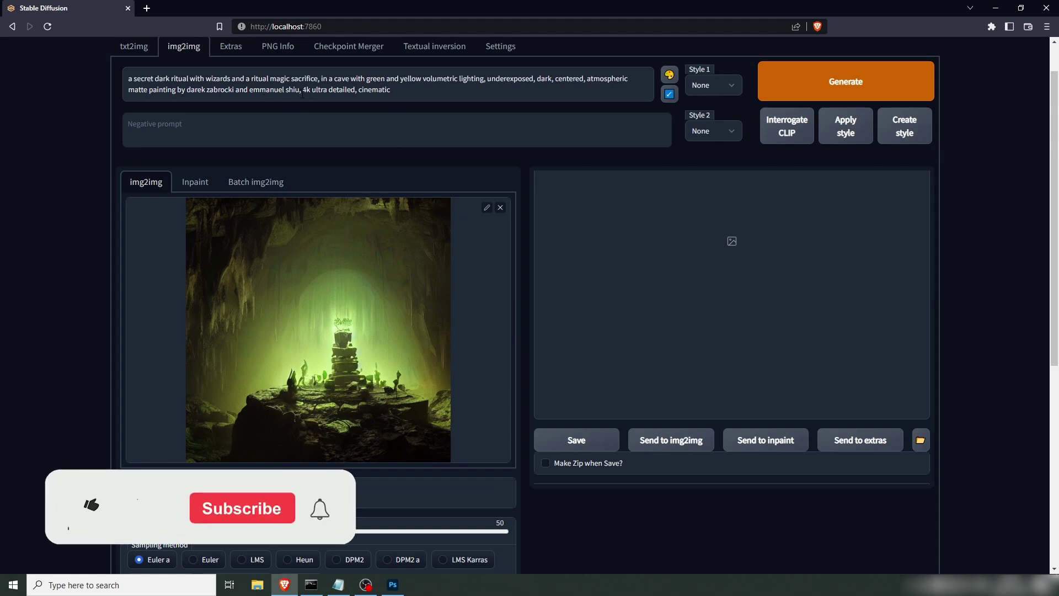
text(blur, blurry)
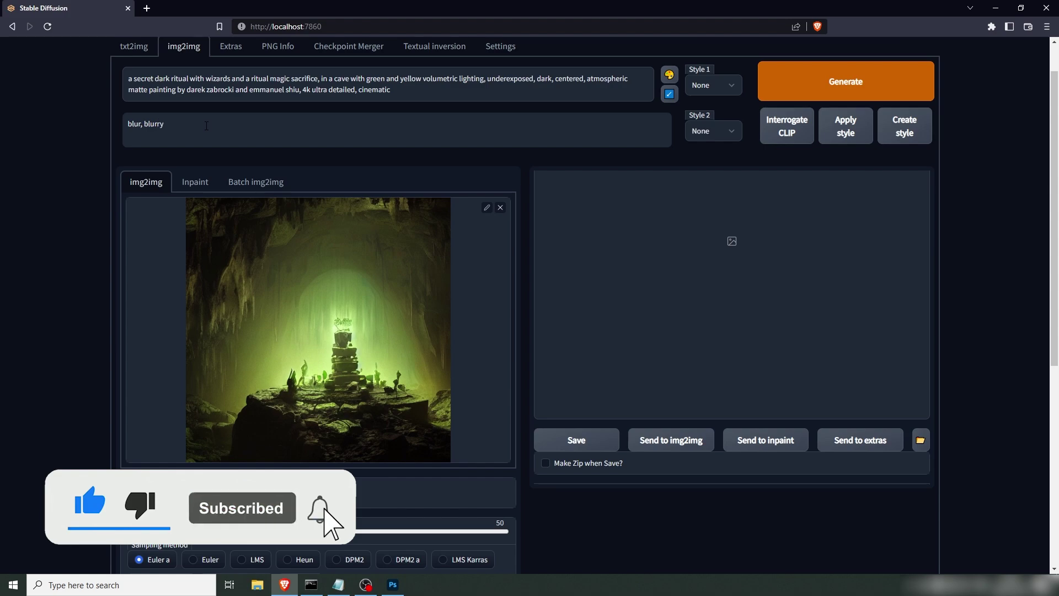
Raise the batch count, lower denoising strength to about 0.68, and generate img2img variations
scroll(478, 344, down, 3)
scroll(478, 344, down, 2)
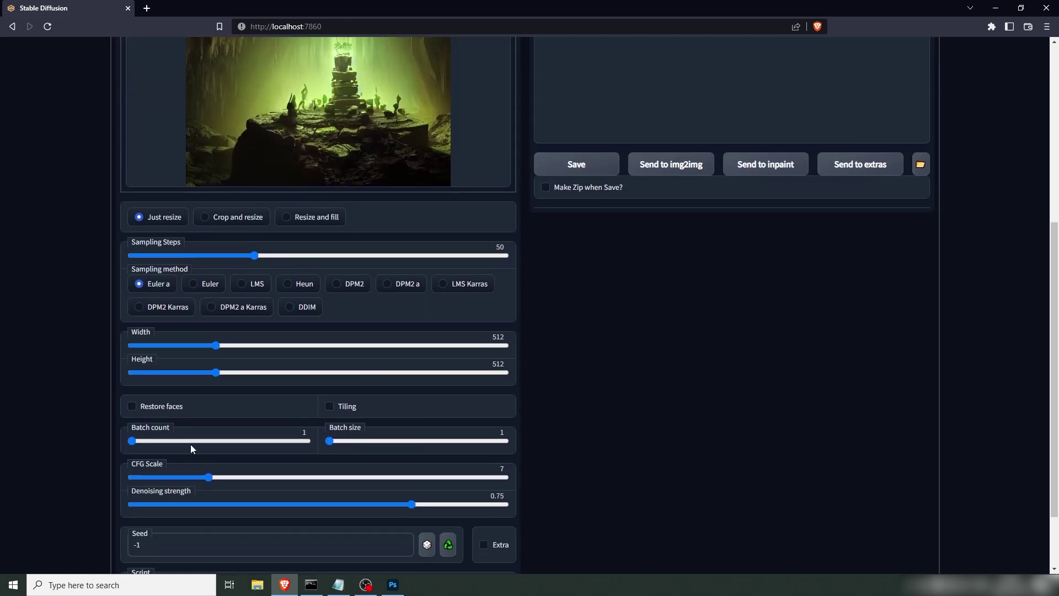
drag(184, 445, 169, 440)
drag(410, 506, 357, 507)
scroll(708, 414, up, 6)
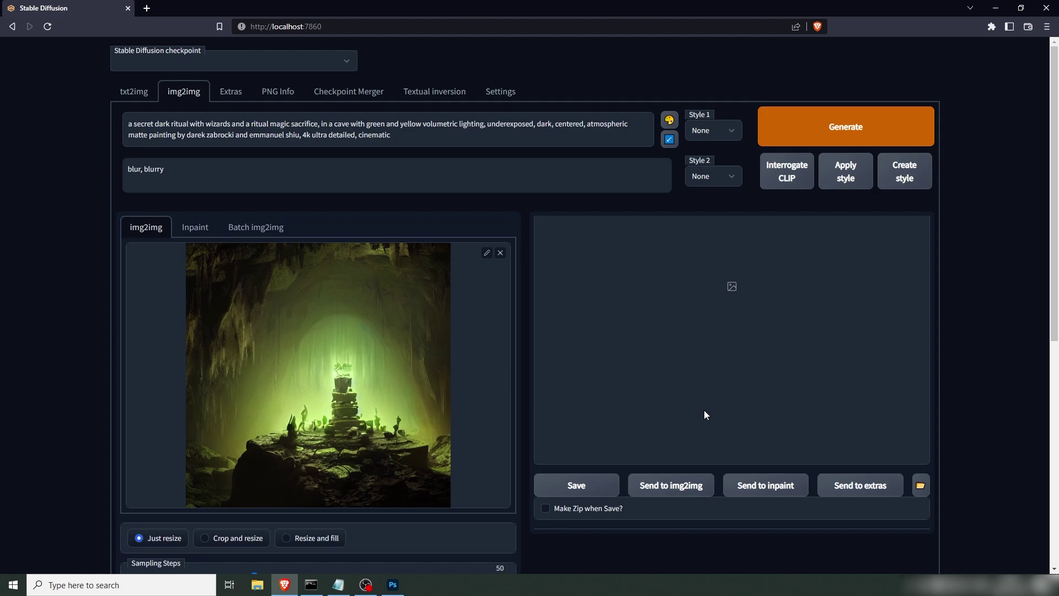
click(820, 134)
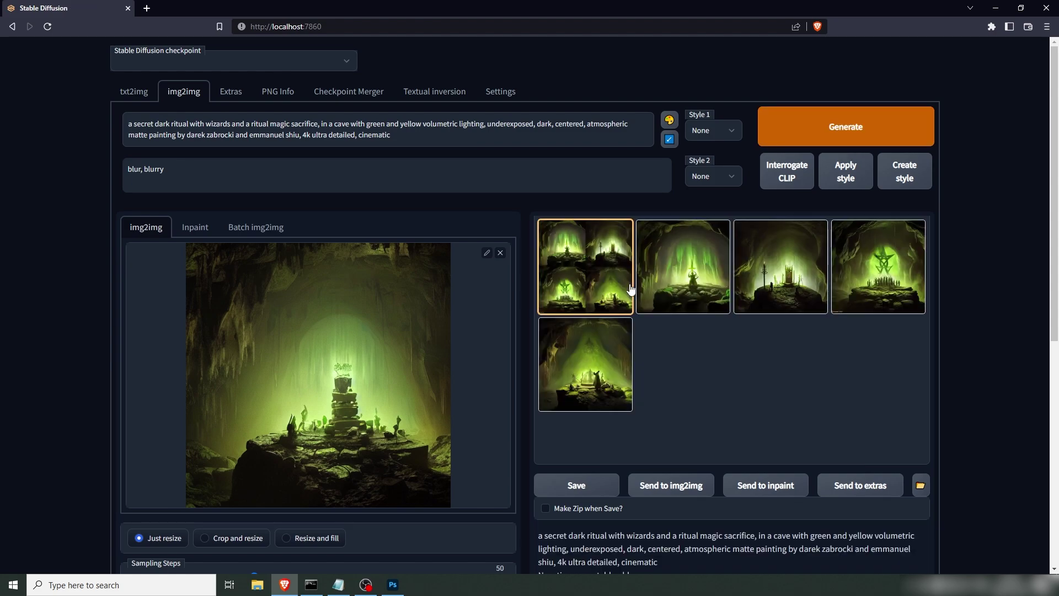
Compare the variations and make the third one the new img2img input image
click(683, 271)
click(684, 448)
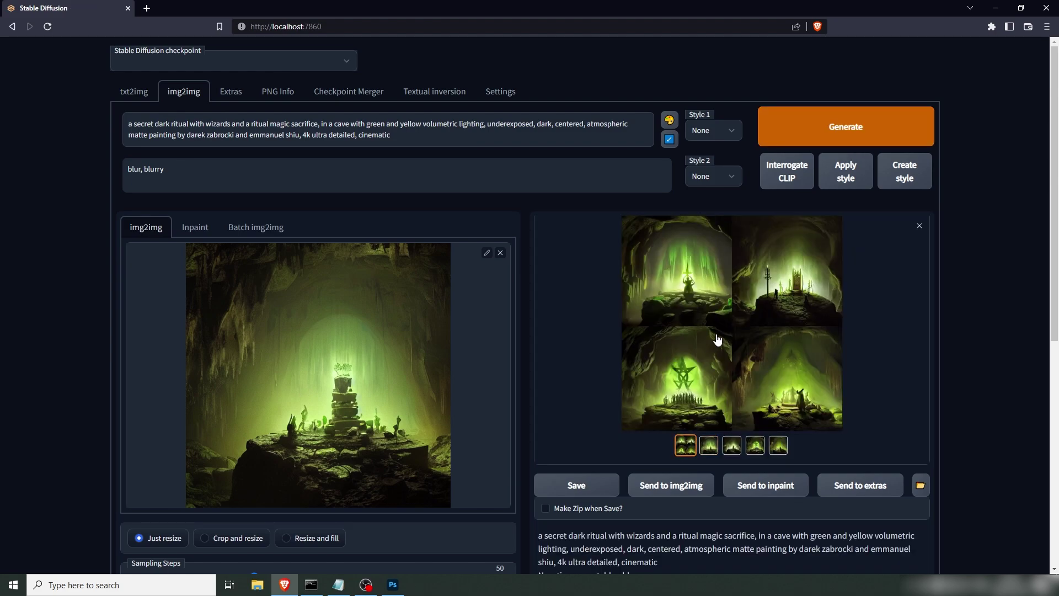
click(674, 275)
click(786, 293)
click(709, 445)
click(732, 445)
drag(761, 323, 292, 381)
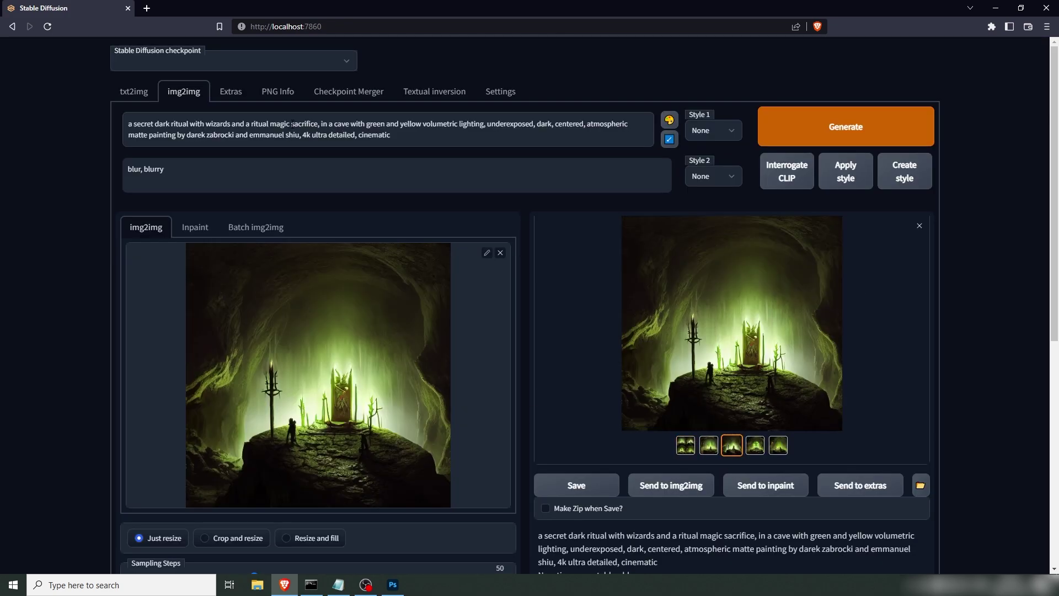
Edit the prompt to 'wizards standing around in a circle, ritual magic sacrifice on a dark demon altar'
click(318, 124)
text(on a )
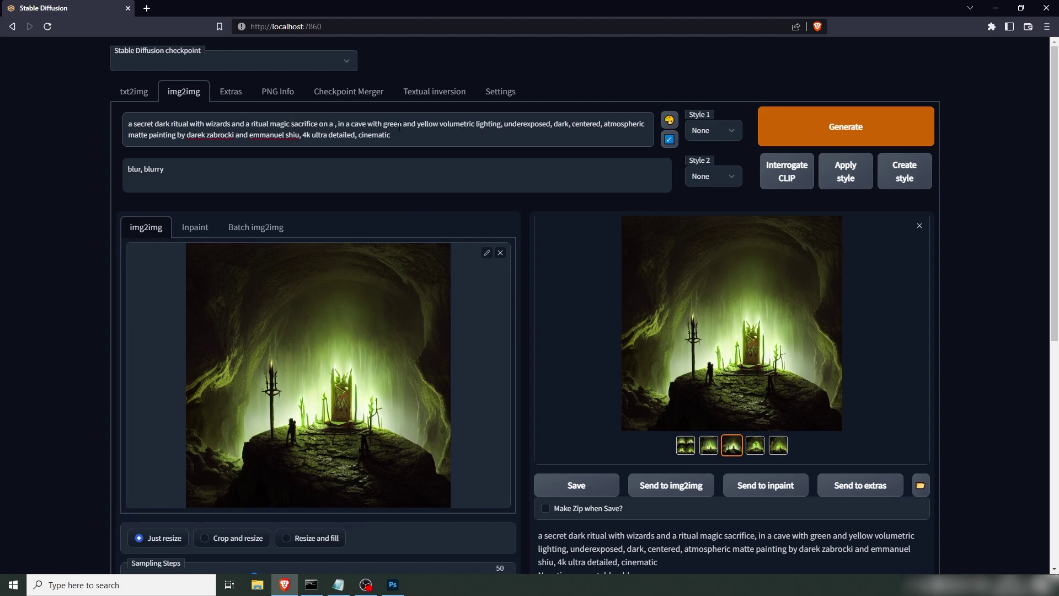
text(dark )
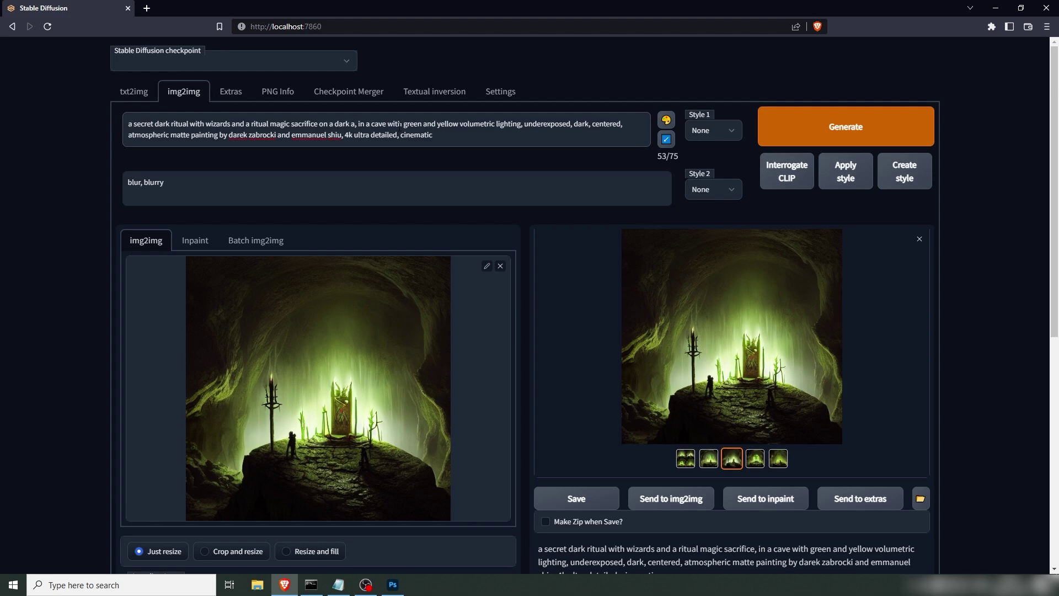
text(demon altar)
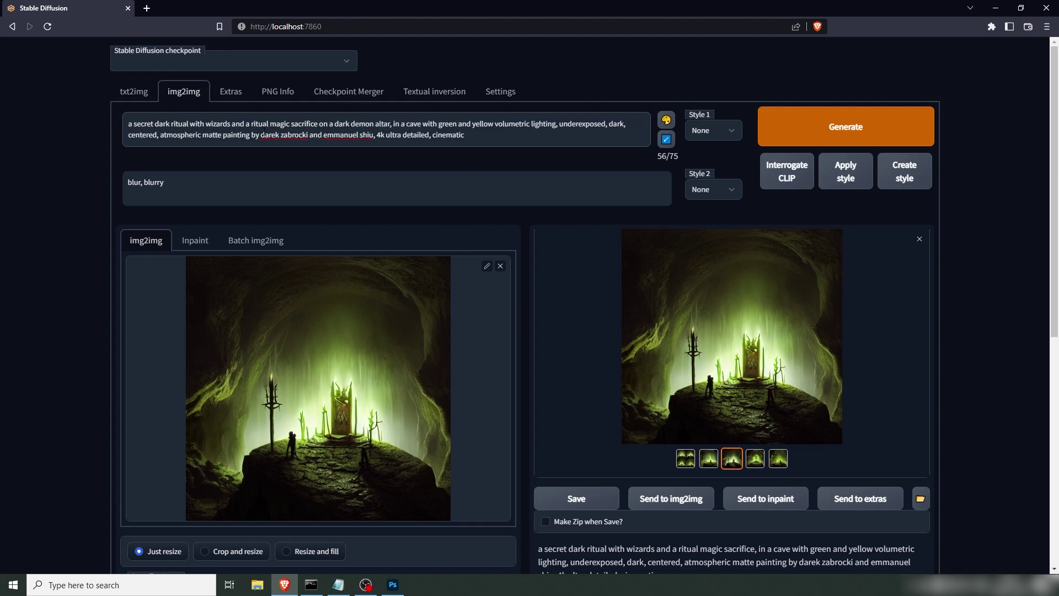
text( standing around)
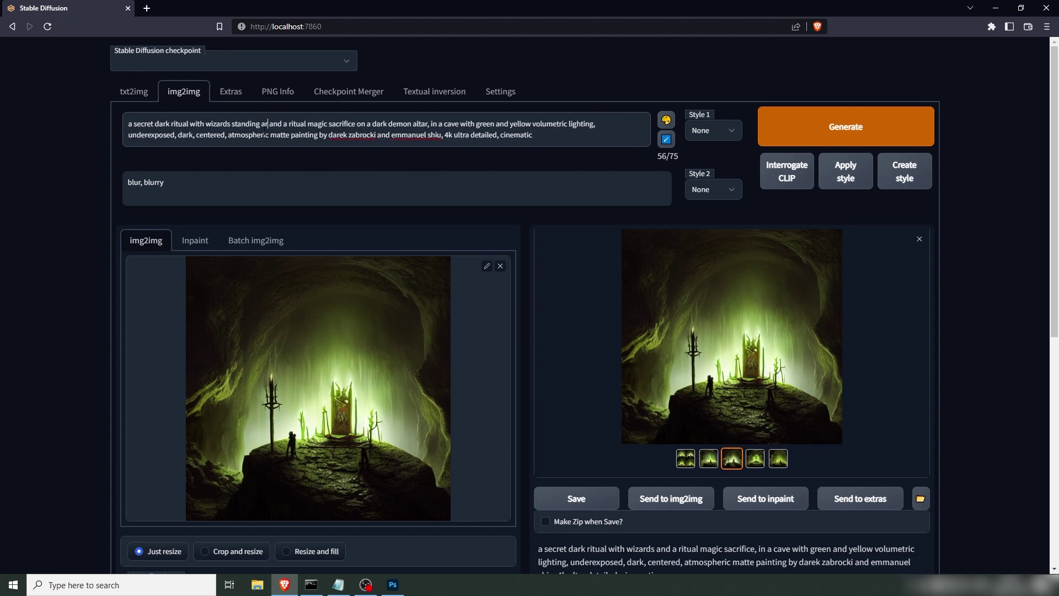
text( in a circle)
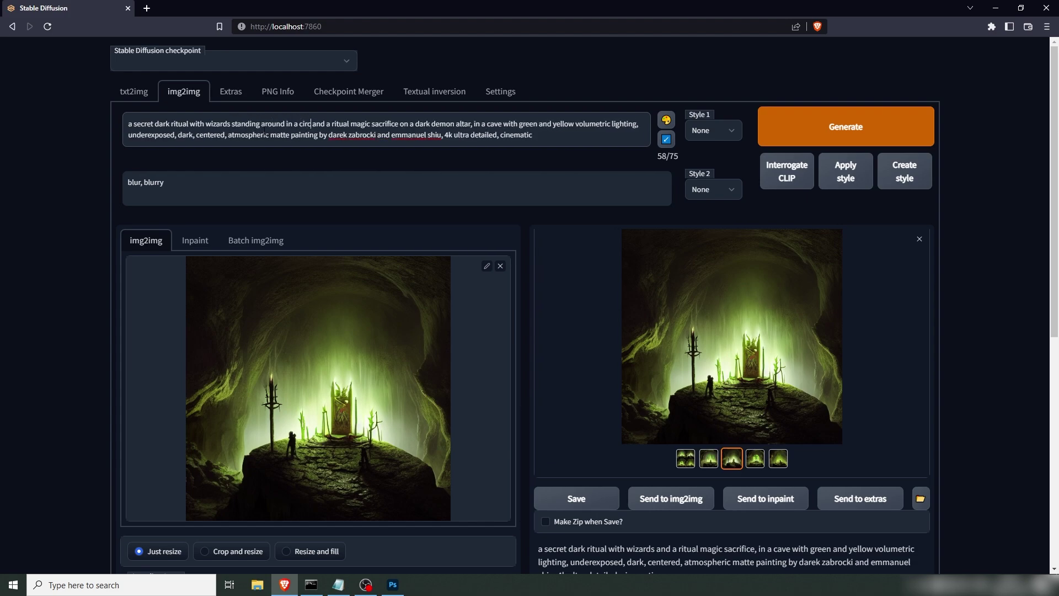
text(,)
key(Right)
key(shift+Right)
key(shift+Right)
key(shift+Right)
key(shift+Right)
key(shift+Right)
key(BackSpace)
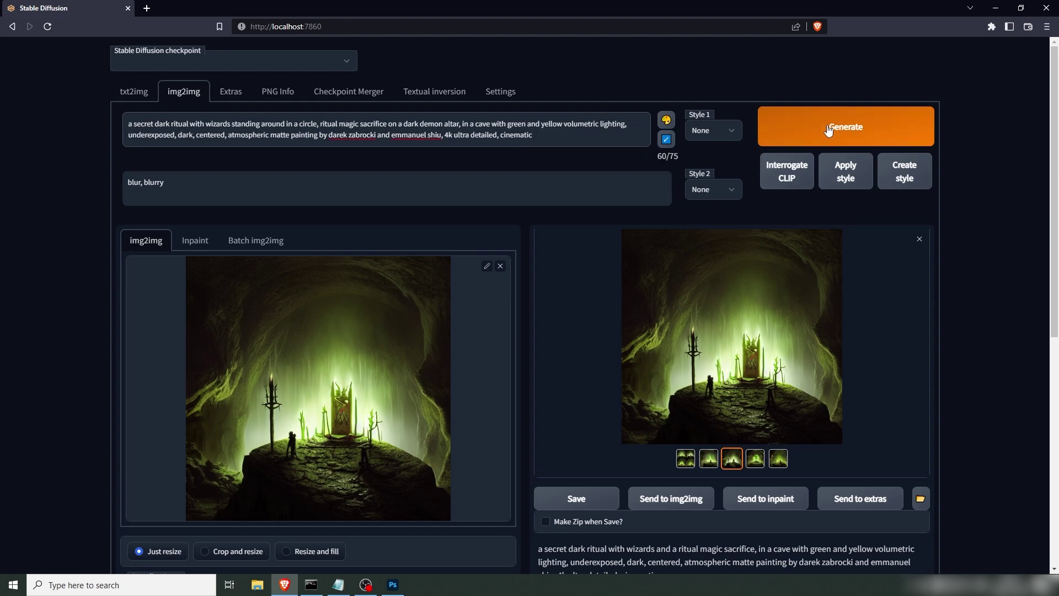
Generate new variations from the edited prompt and review their grid full-screen
click(829, 130)
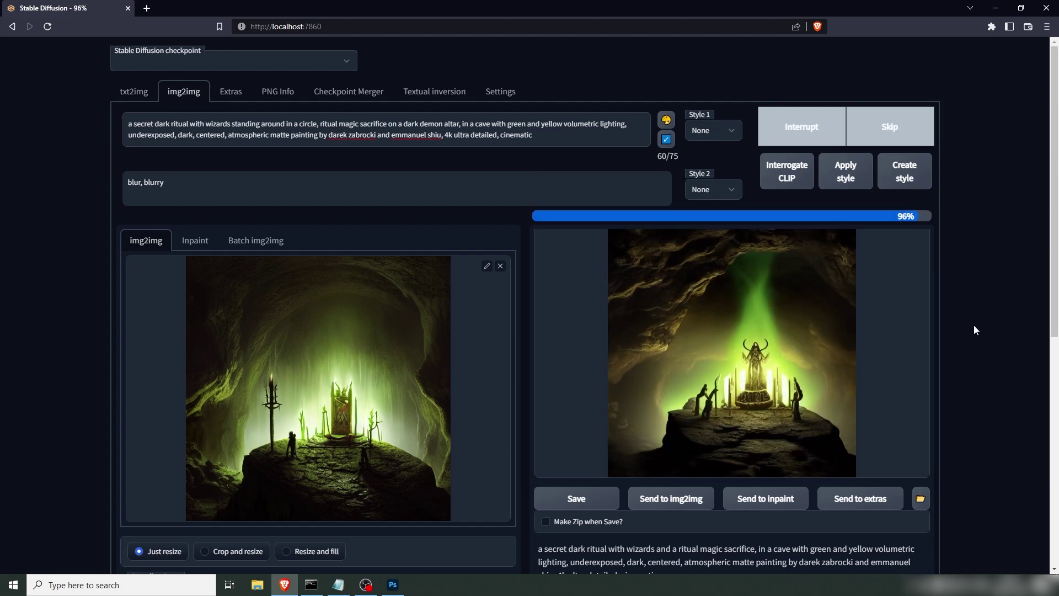
click(684, 460)
click(739, 364)
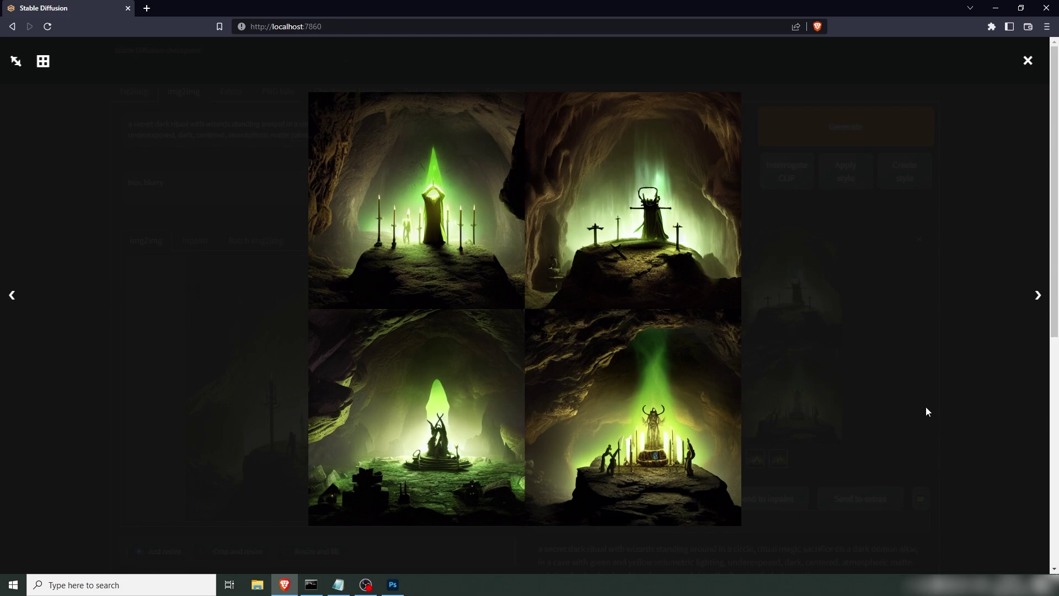
click(988, 370)
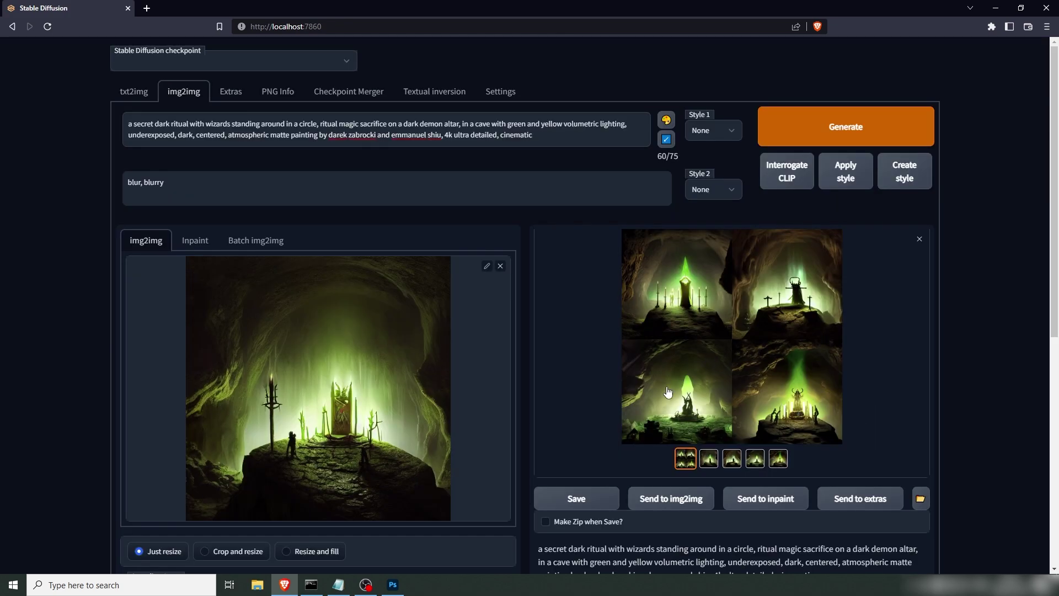
Make the fourth generated image, with the glowing spire over a pool, the img2img source
drag(692, 387, 386, 372)
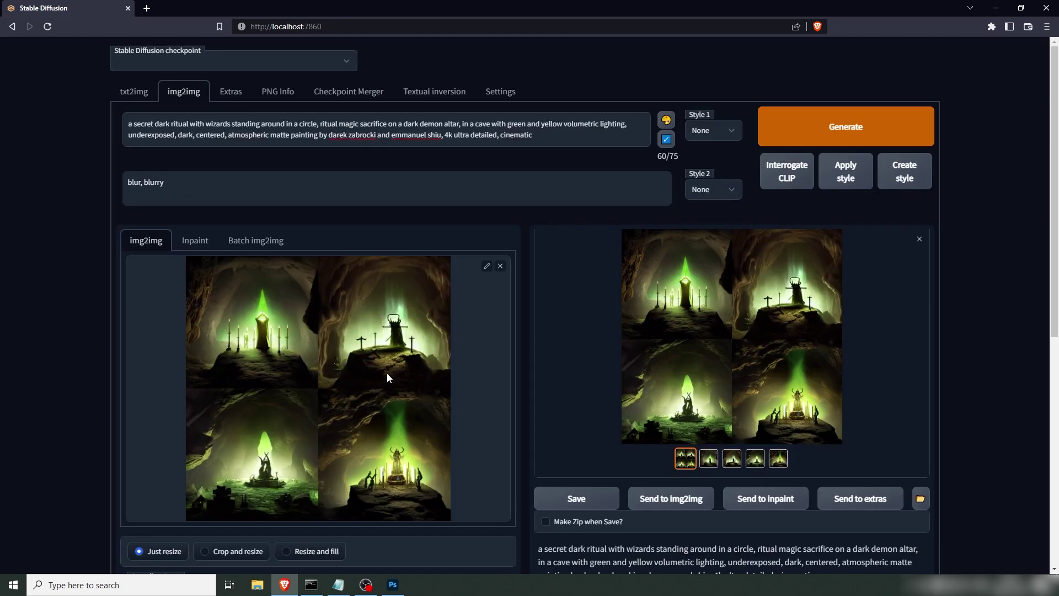
click(755, 458)
drag(768, 356, 330, 379)
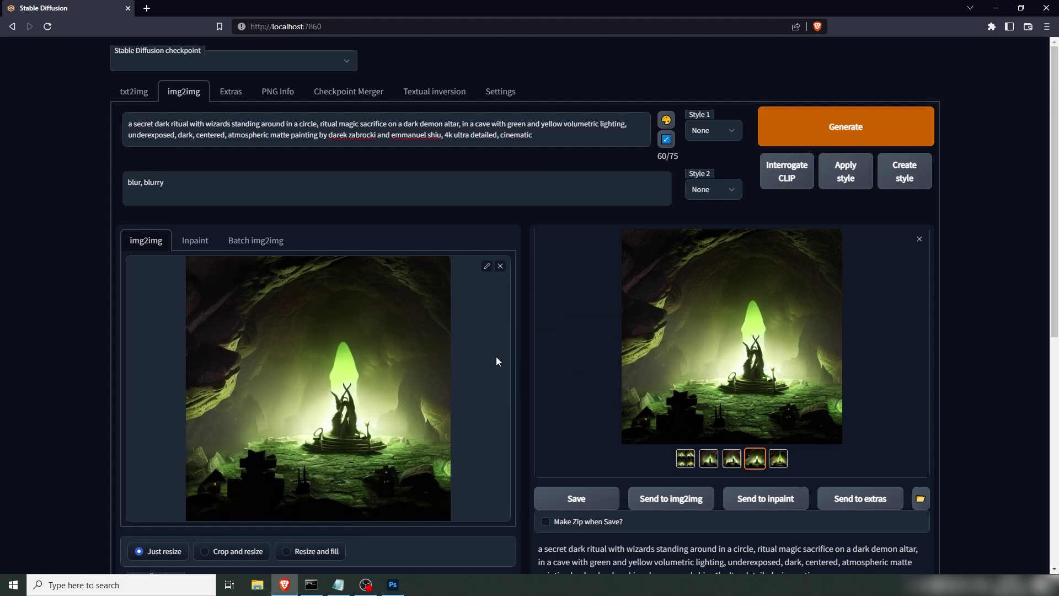
Generate four new variations from the fourth image and compare them in the full-screen grid
click(853, 126)
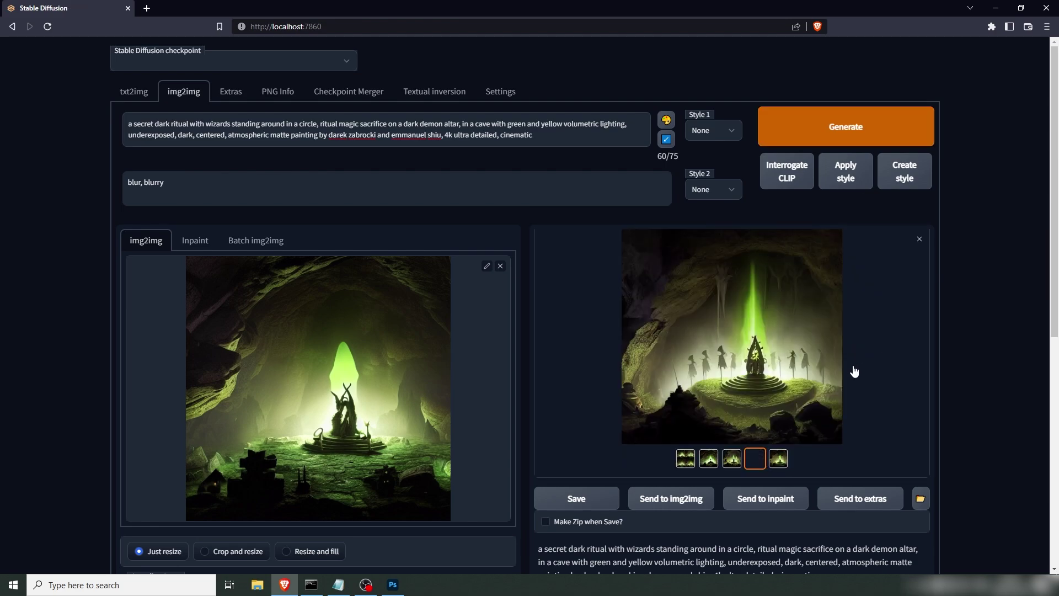
click(684, 458)
click(662, 430)
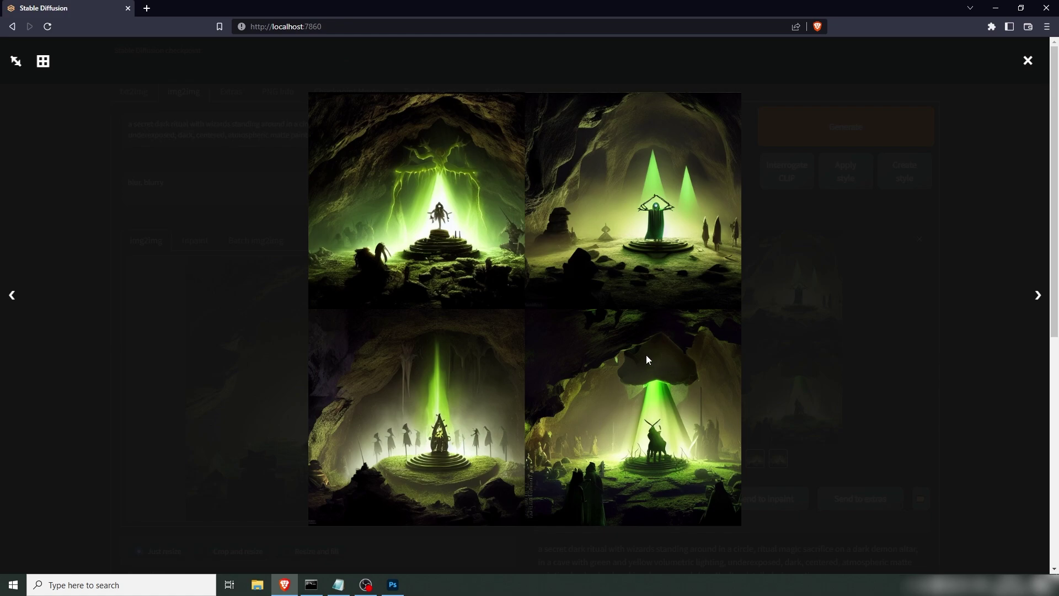
click(651, 403)
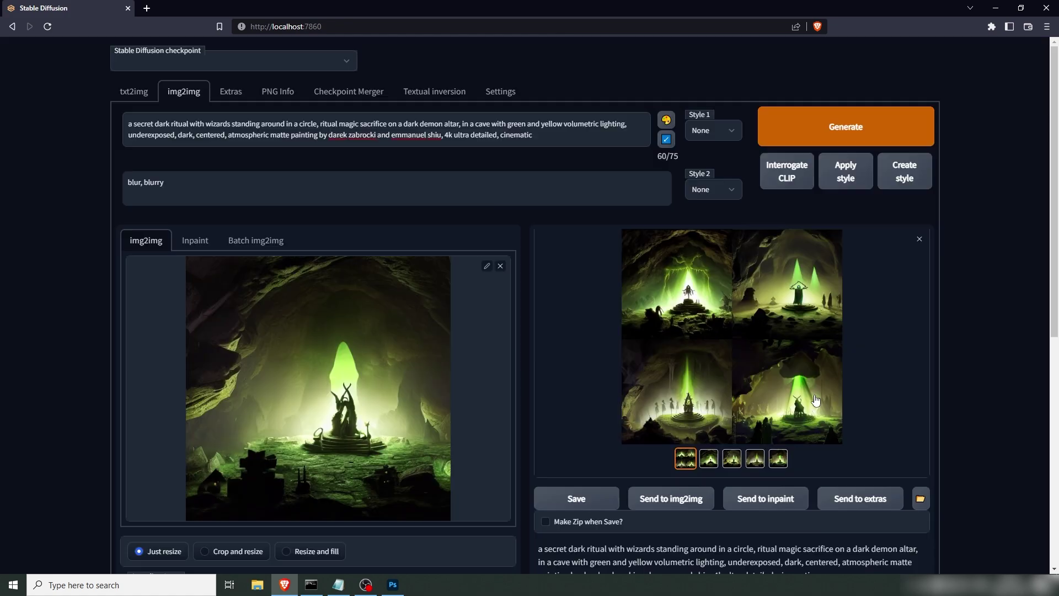
click(783, 409)
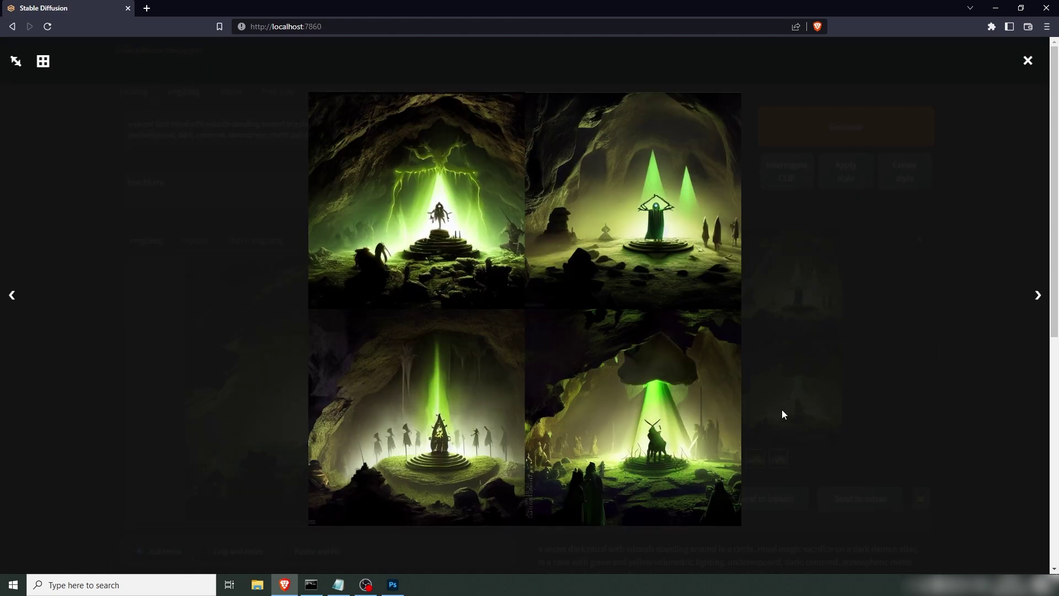
click(864, 414)
click(779, 459)
Copy the last result image into Photoshop as a layer and hide the grid overlay
right_click(719, 343)
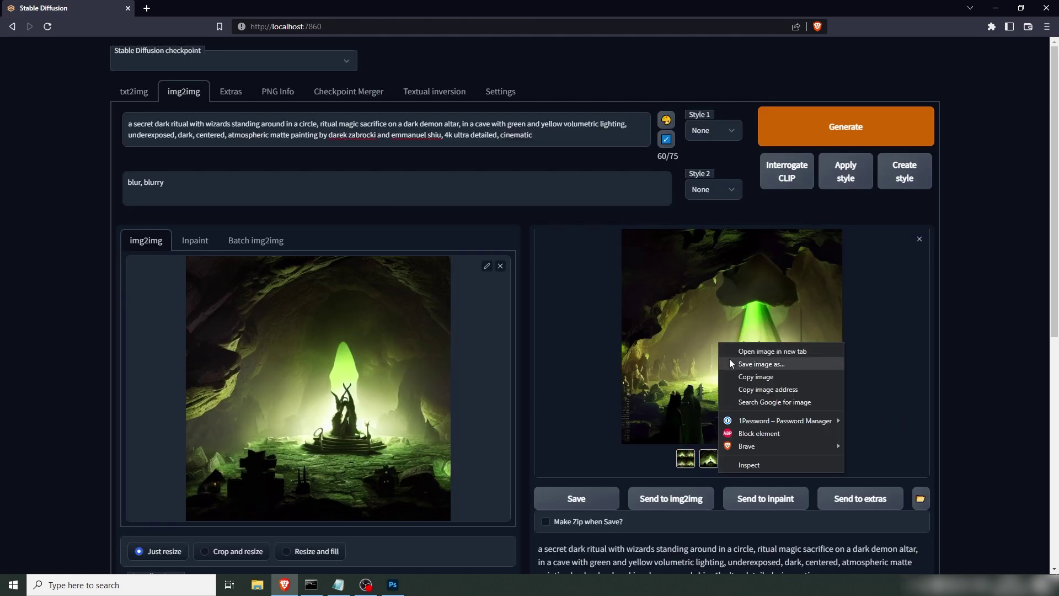
click(756, 376)
click(393, 584)
key(ctrl+v)
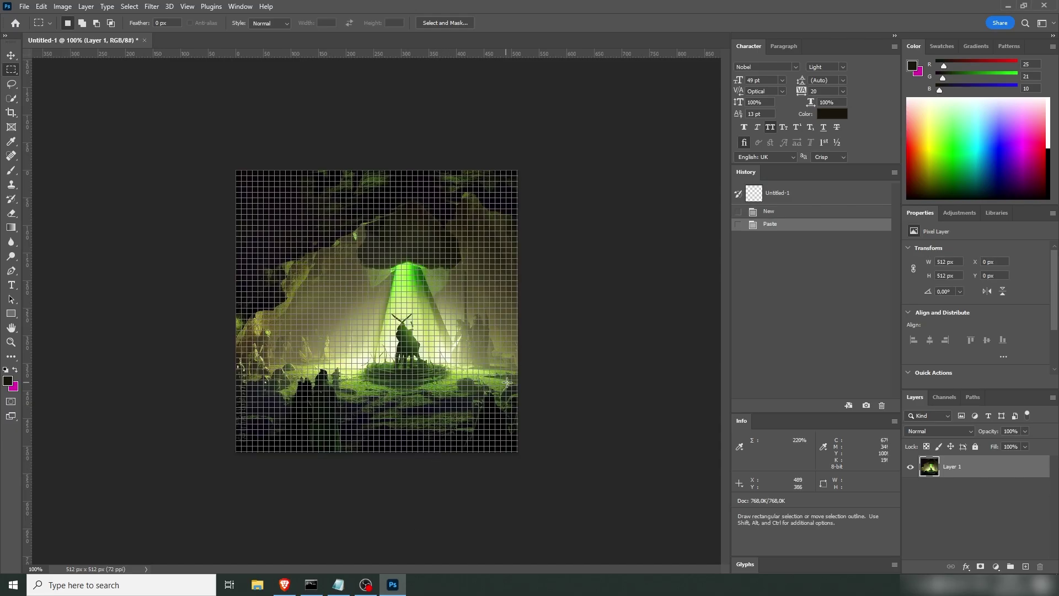
key(ctrl+apostrophe)
key(alt+Tab)
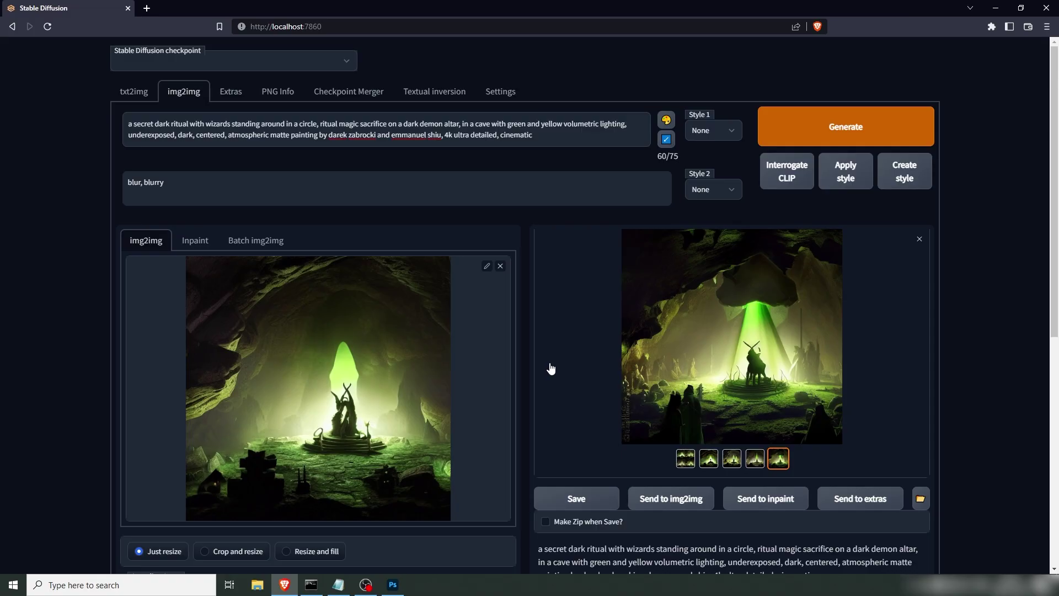
Paste the second result as another layer, move Layer 1 above Layer 2, and add a mask
click(754, 460)
click(731, 460)
click(712, 463)
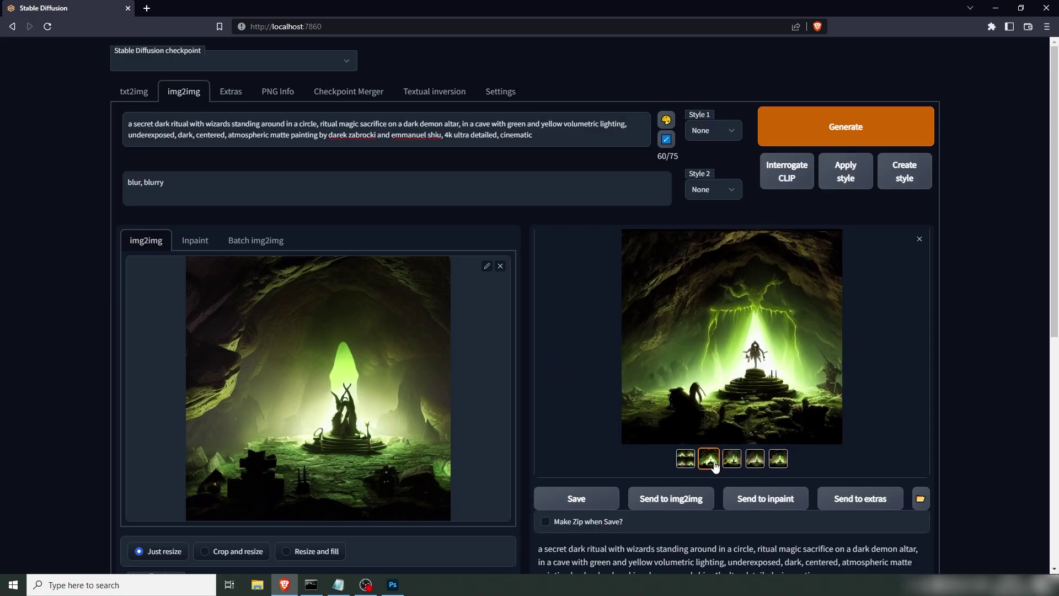
right_click(767, 316)
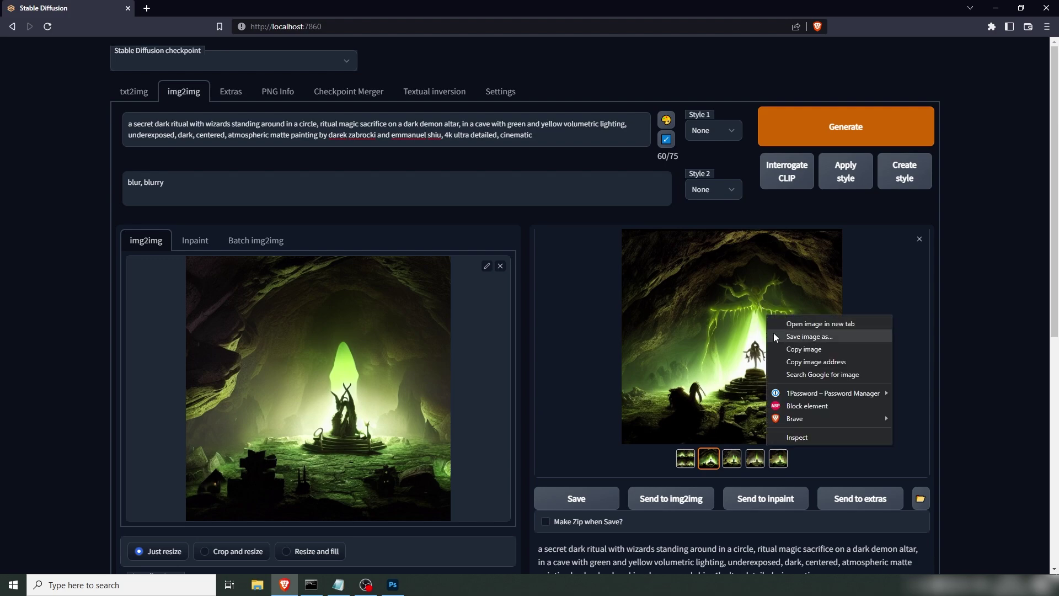
click(795, 349)
key(alt+Tab)
key(ctrl+v)
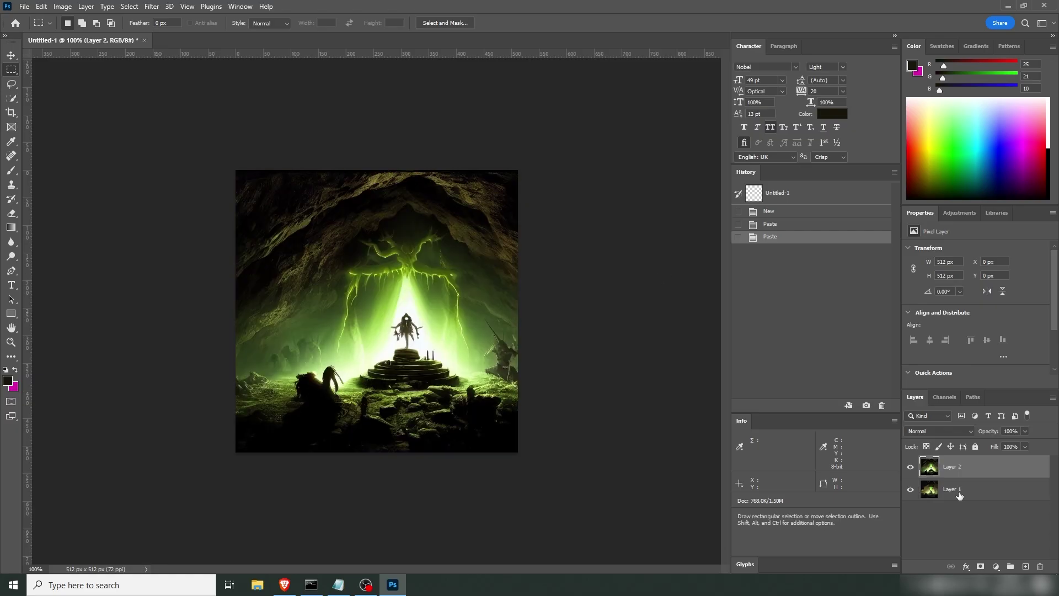
drag(960, 495, 958, 466)
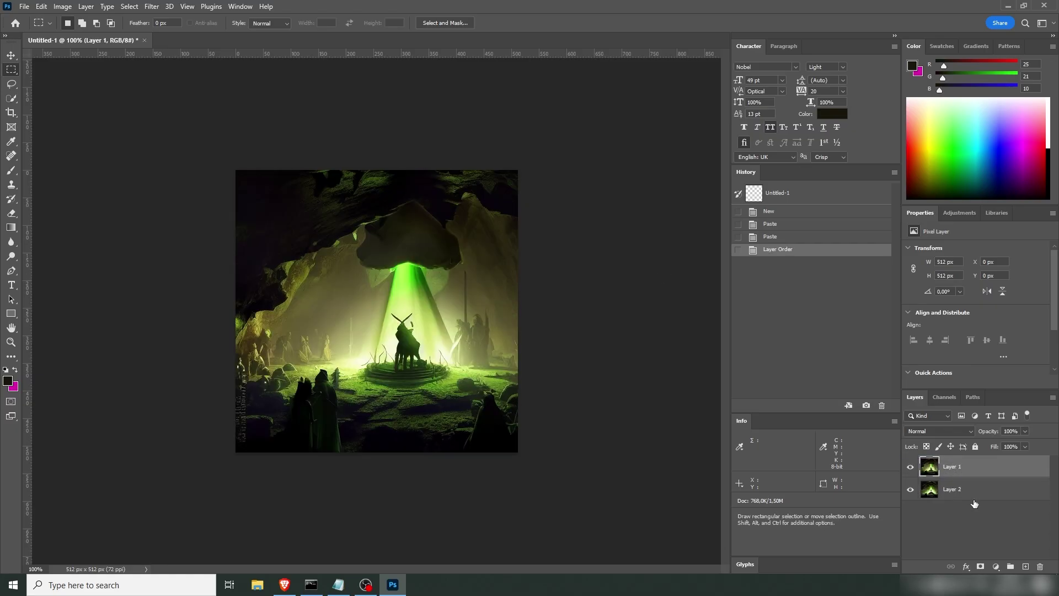
click(981, 566)
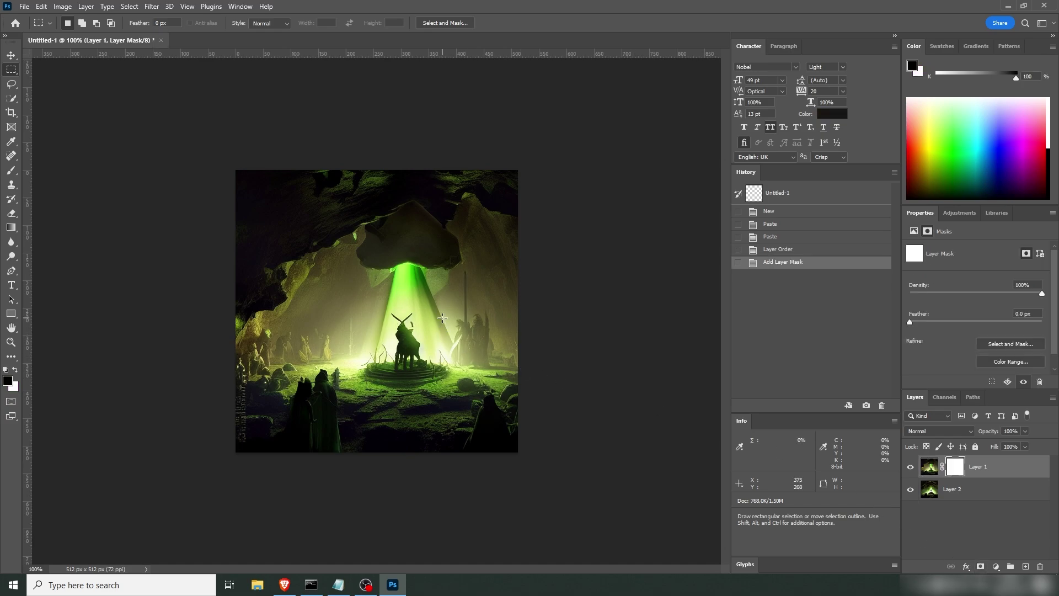
Fill Layer 1's mask black and set a white 92 px brush at 100% opacity
key(alt+BackSpace)
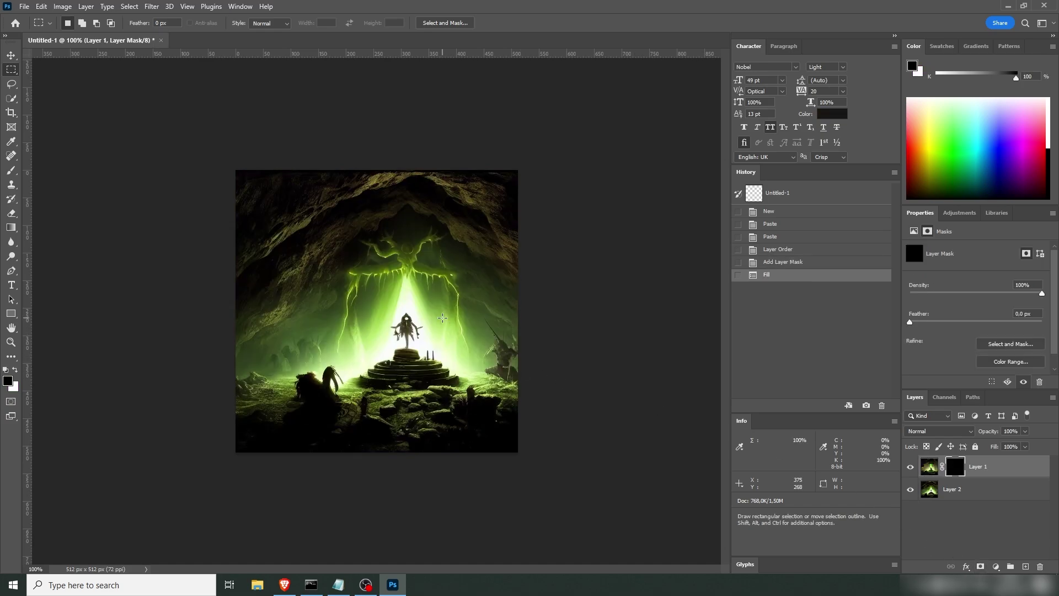
key(b)
right_click(402, 255)
drag(498, 280, 488, 280)
key(Return)
key(x)
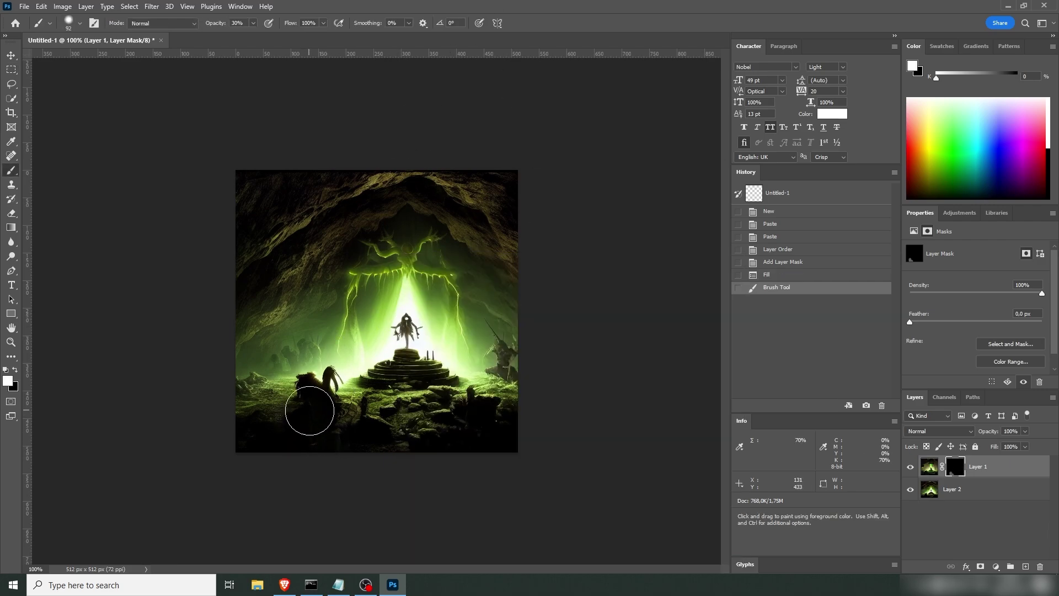
key(0)
Paint the mask to reveal Layer 1's robed figures in the lower-left and right
mouse_move(311, 412)
mouse_down()
mouse_move(324, 440)
mouse_move(310, 398)
mouse_move(298, 422)
mouse_move(274, 401)
mouse_move(297, 401)
mouse_move(254, 385)
mouse_move(301, 347)
mouse_move(412, 430)
mouse_move(520, 437)
mouse_up()
drag(496, 386, 479, 449)
key(x)
mouse_move(308, 353)
mouse_down()
mouse_move(316, 333)
mouse_move(230, 432)
mouse_up()
key(ctrl+comma)
key(ctrl+comma)
drag(289, 300, 296, 307)
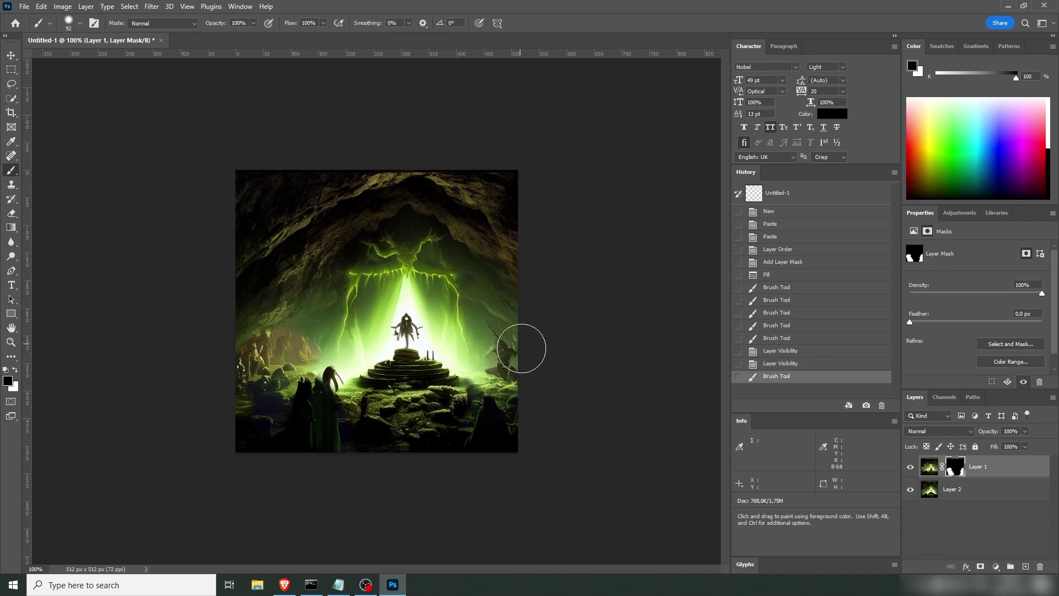
drag(521, 348, 469, 342)
right_click(307, 386)
key(Escape)
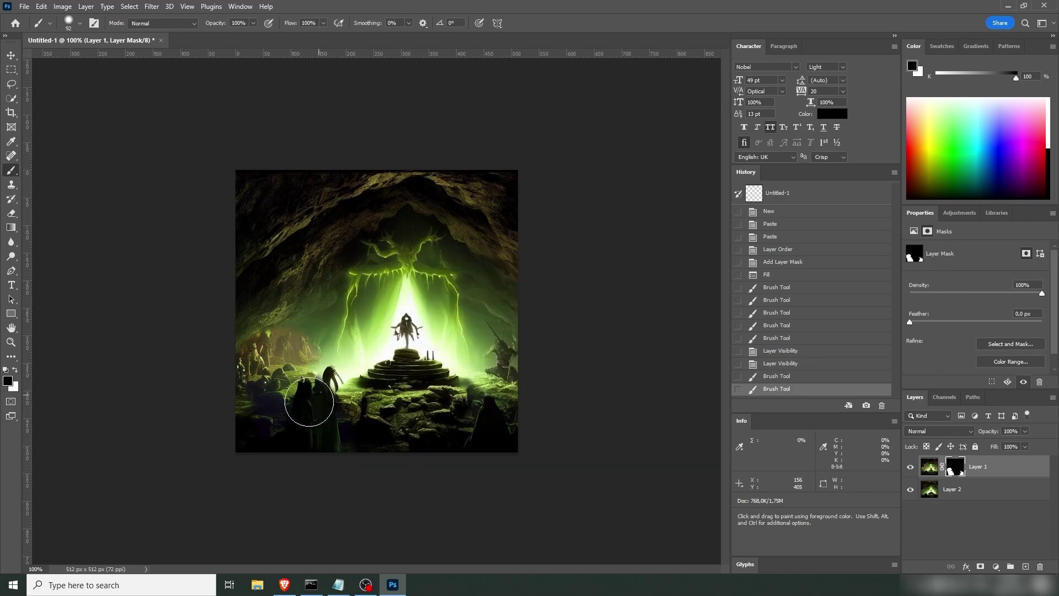
mouse_move(303, 407)
mouse_down()
mouse_move(312, 420)
mouse_move(267, 343)
mouse_move(304, 351)
mouse_move(260, 333)
mouse_move(448, 377)
mouse_move(534, 365)
mouse_up()
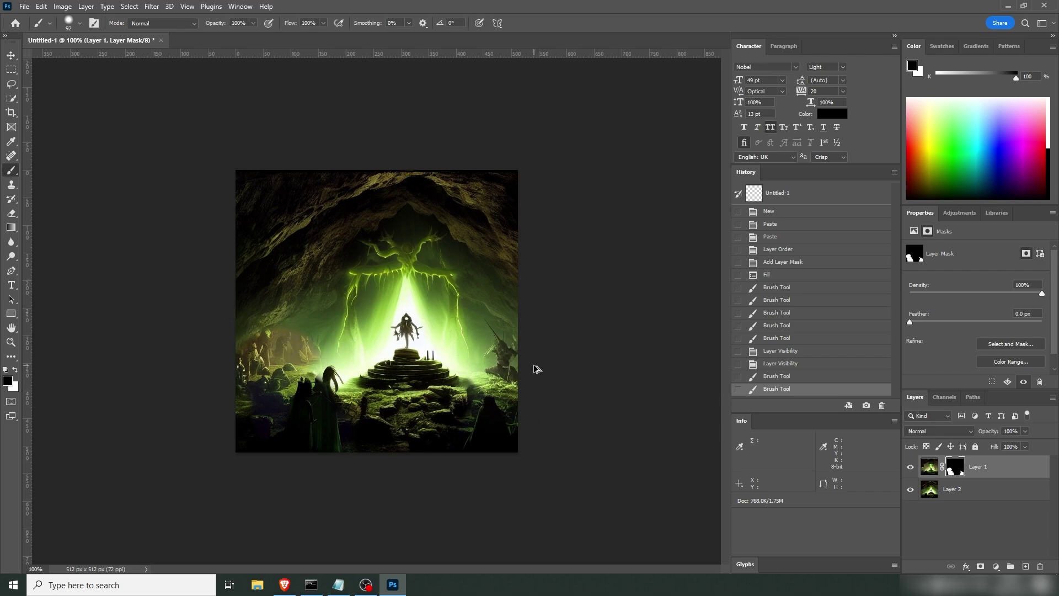
Export the composite as a JPG named Wizards1
key(alt+shift+ctrl+w)
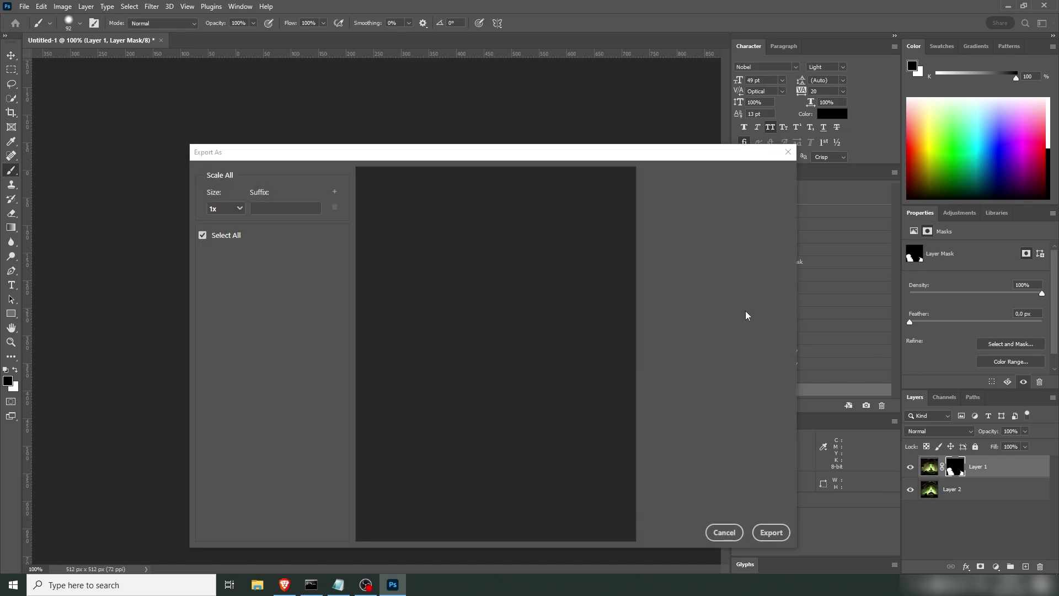
click(771, 532)
text(Wizards1)
key(Return)
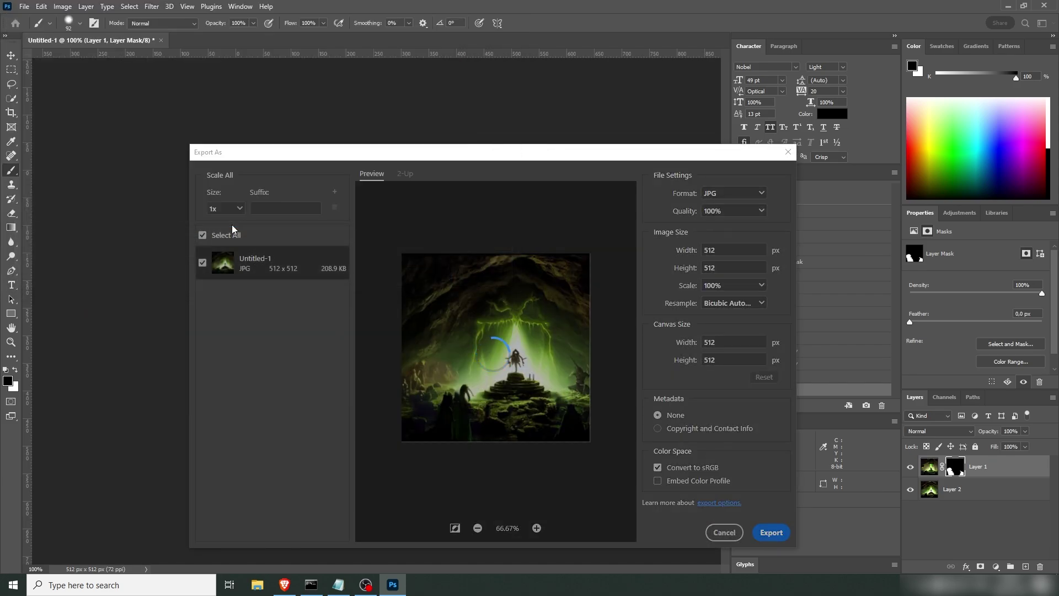
Load Wizards1.jpg from its folder as the img2img source image
click(284, 585)
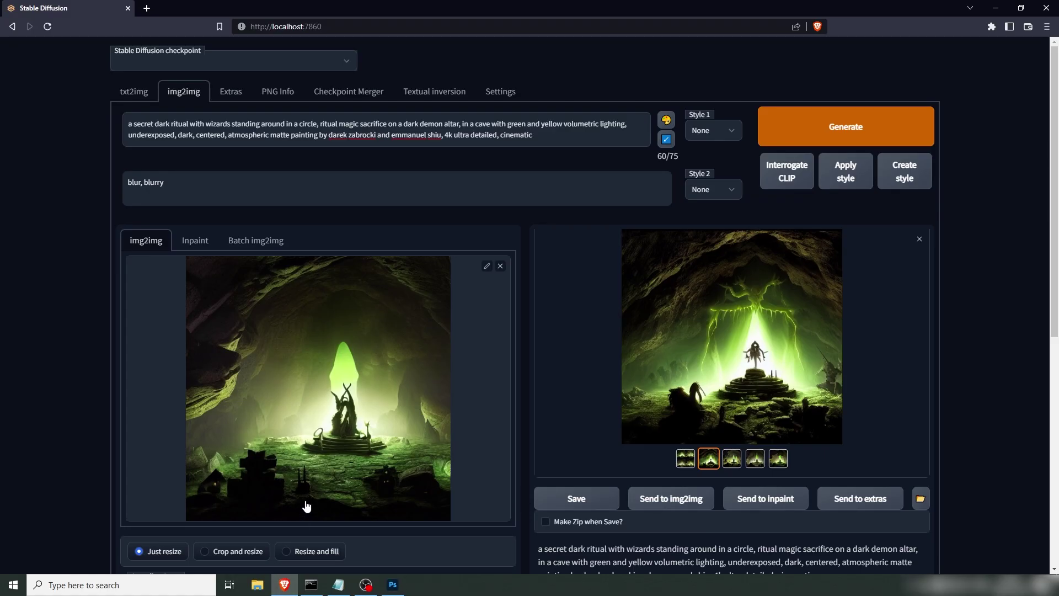
click(257, 584)
drag(378, 271, 307, 385)
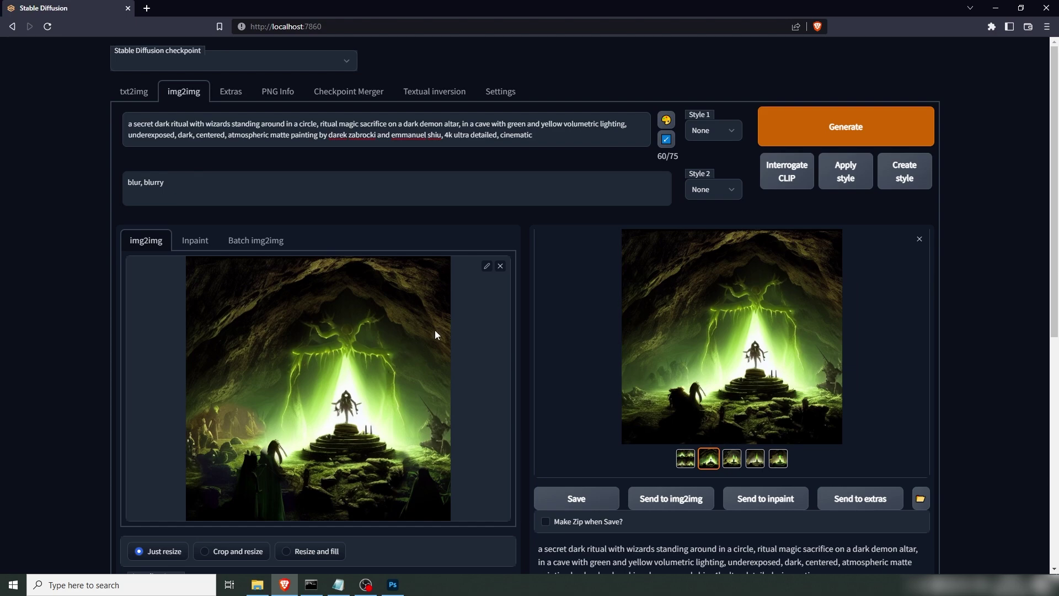
Generate four variations at 0.45 denoising strength and review their grid full-screen
scroll(538, 336, down, 7)
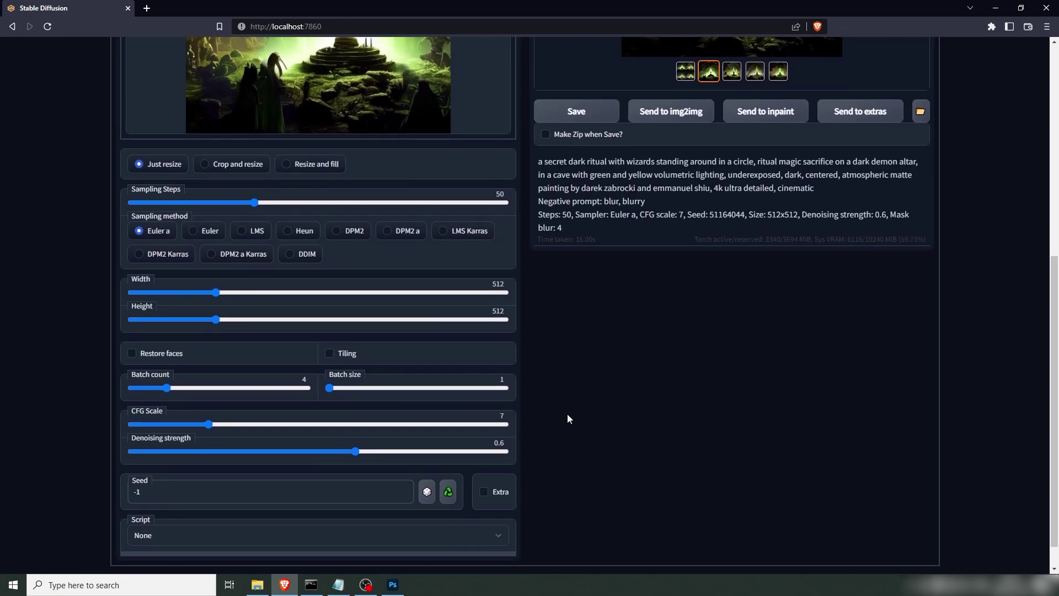
scroll(567, 419, down, 1)
click(333, 418)
drag(322, 421, 302, 422)
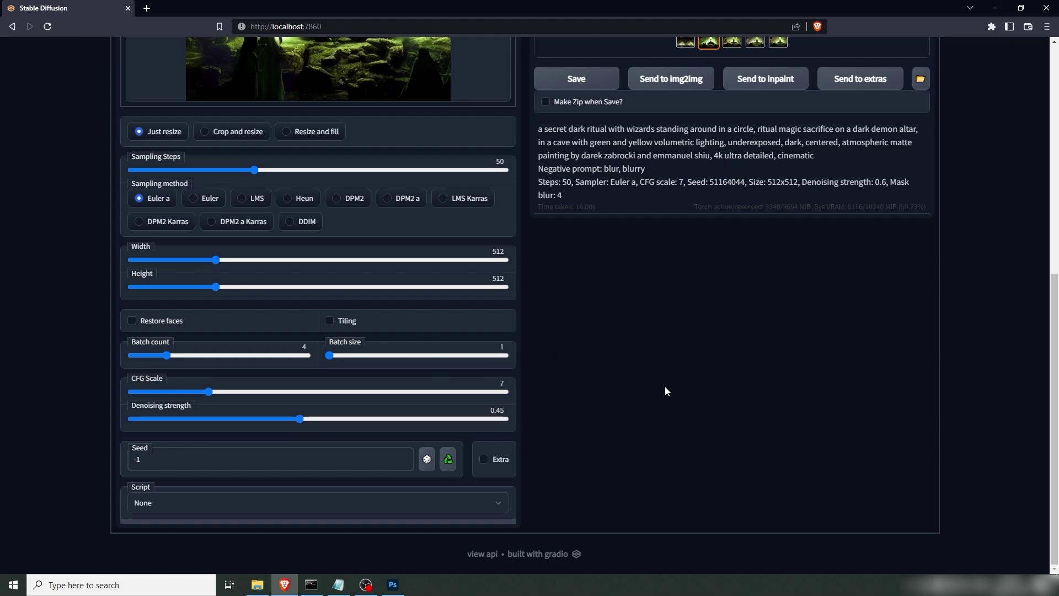
scroll(665, 391, up, 7)
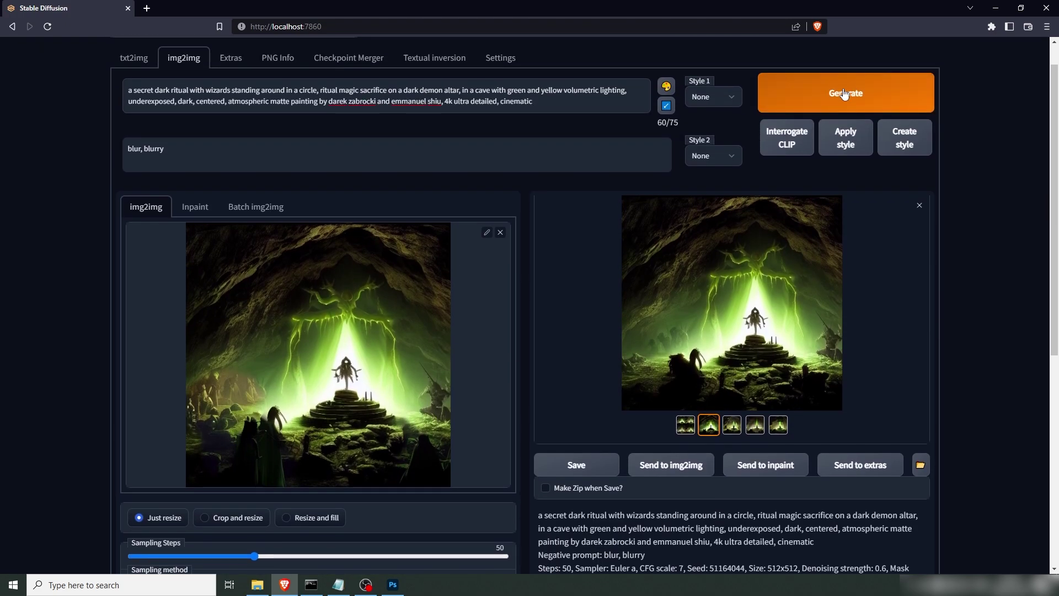
click(844, 94)
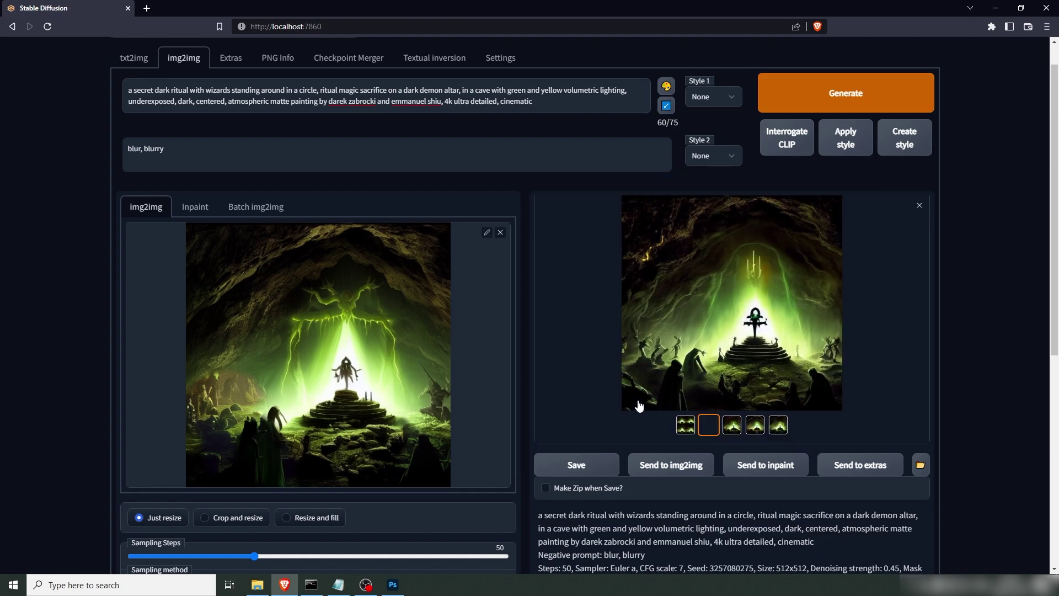
click(685, 431)
click(713, 321)
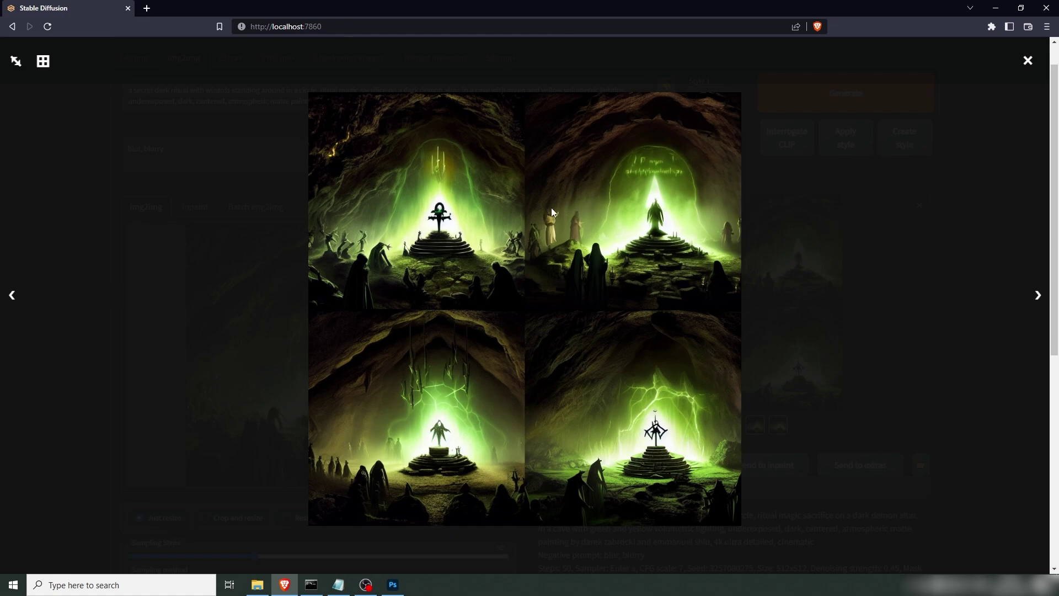
click(237, 411)
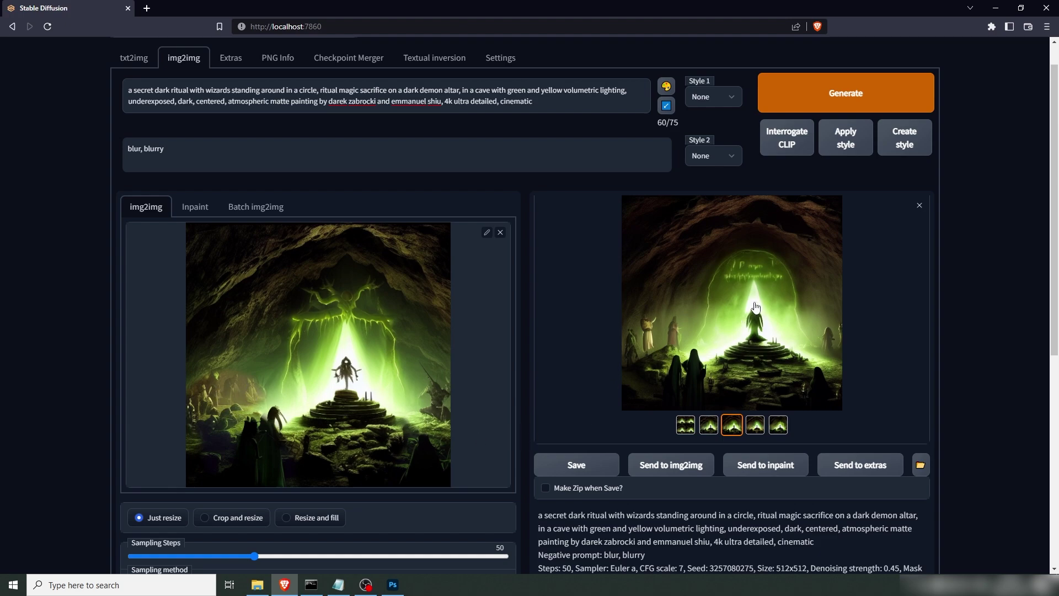
Make the chosen result the img2img input, generate four more variations, and view their grid
drag(756, 307, 325, 349)
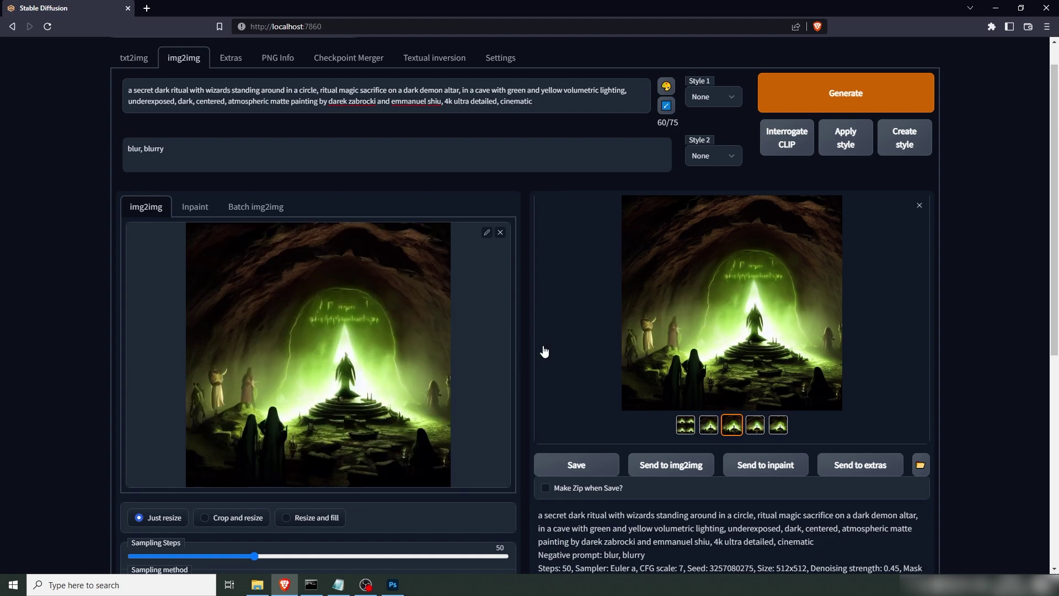
click(837, 90)
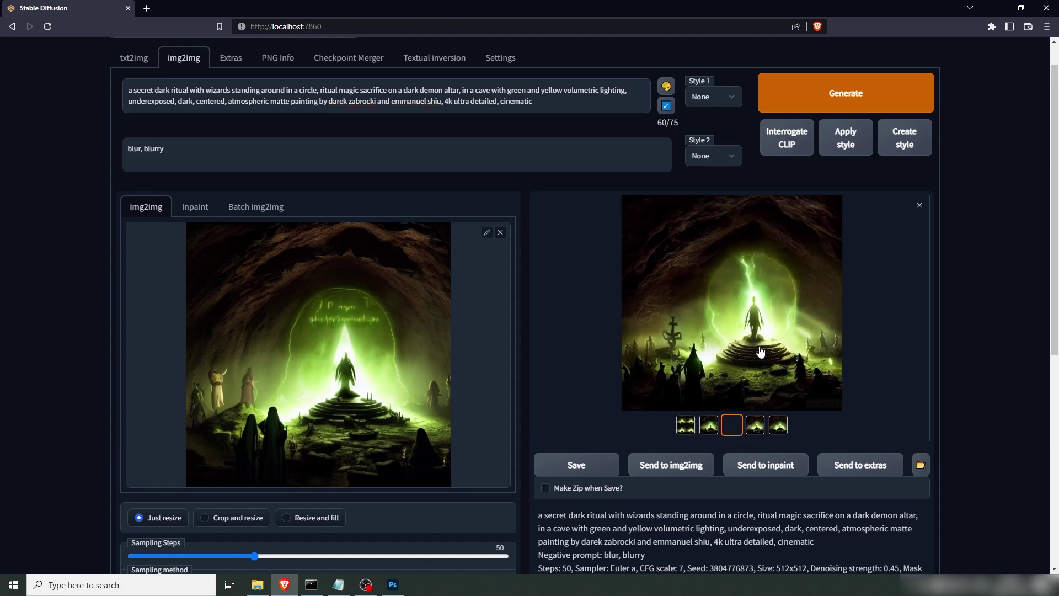
click(771, 310)
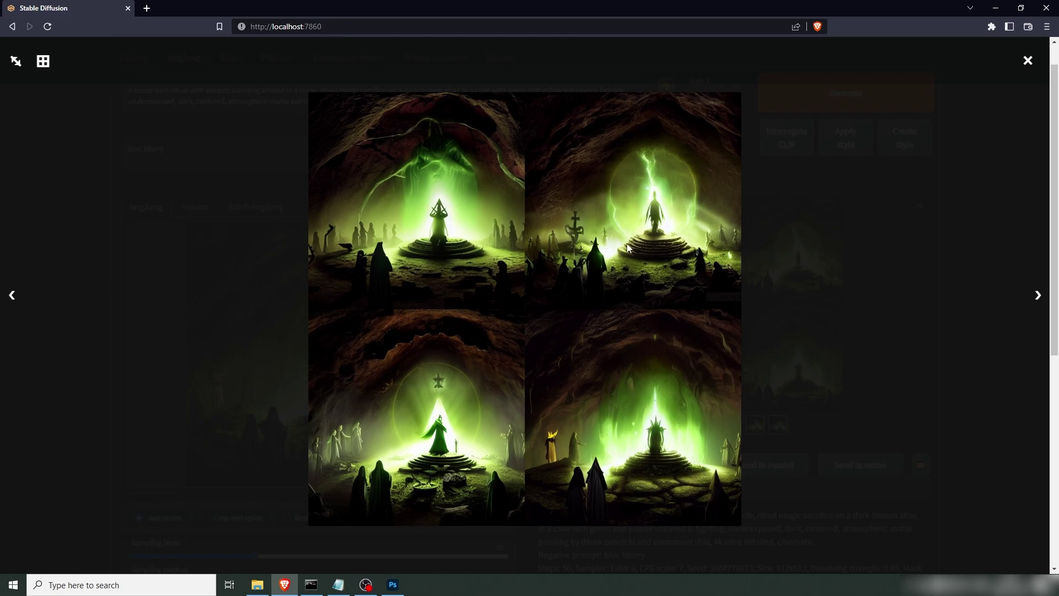
click(983, 288)
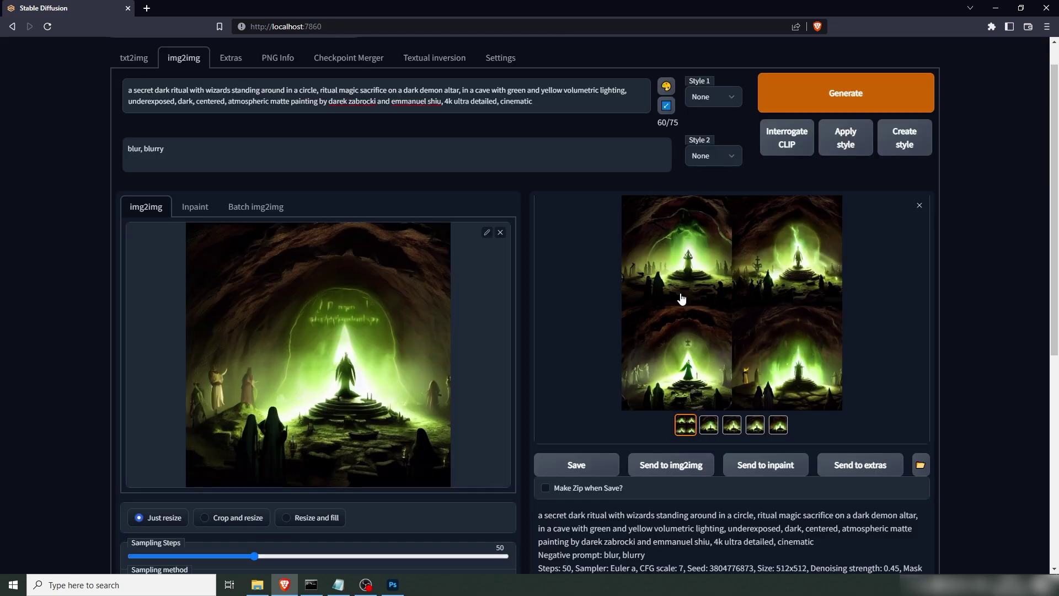
Upscale the second ritual result 4x with SwinIR_4x in Extras and view it full-size
click(710, 428)
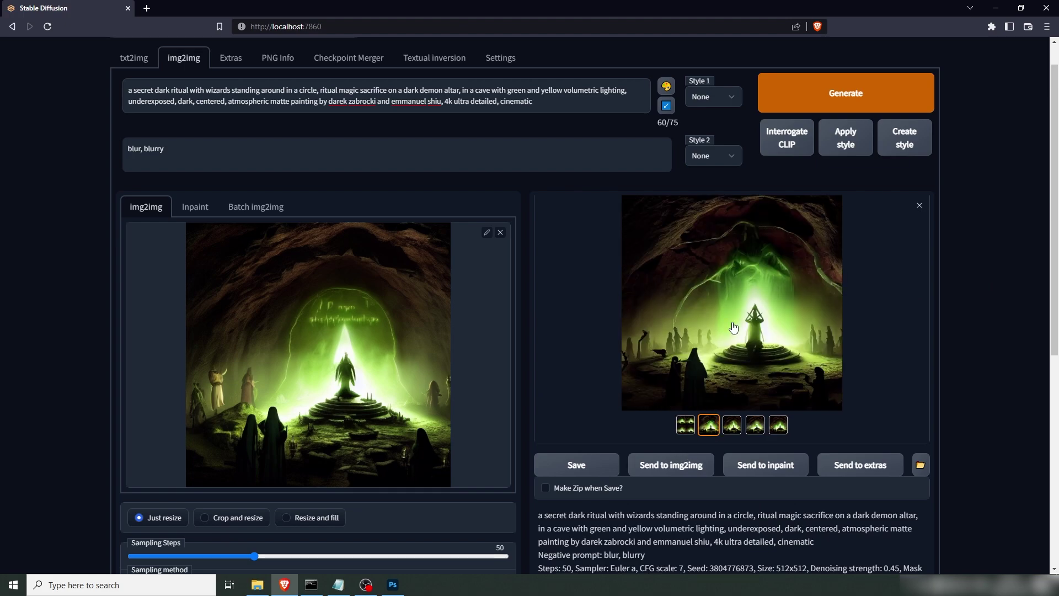
click(855, 466)
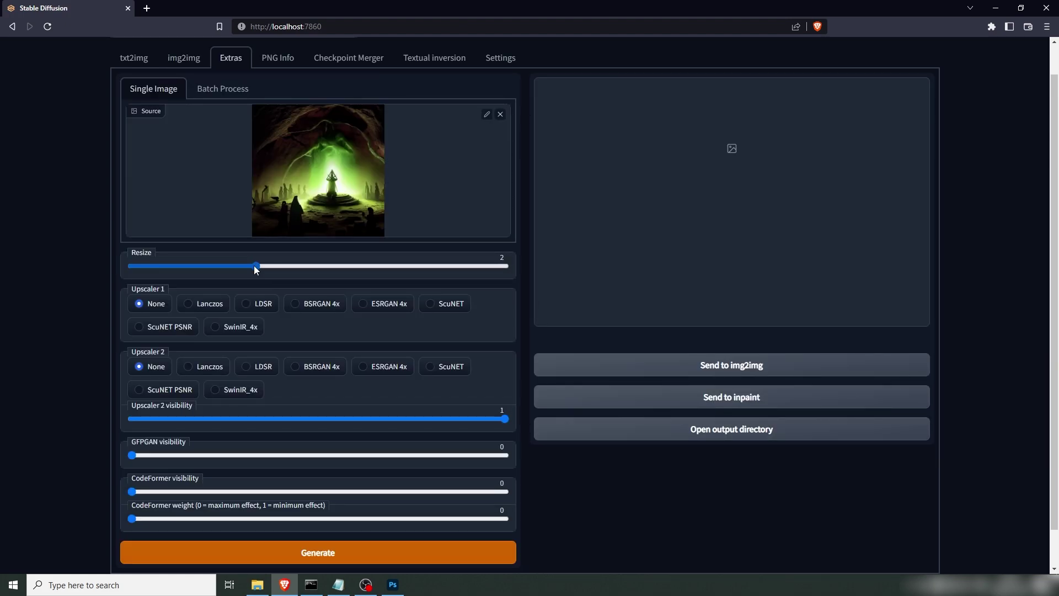
drag(255, 266, 557, 276)
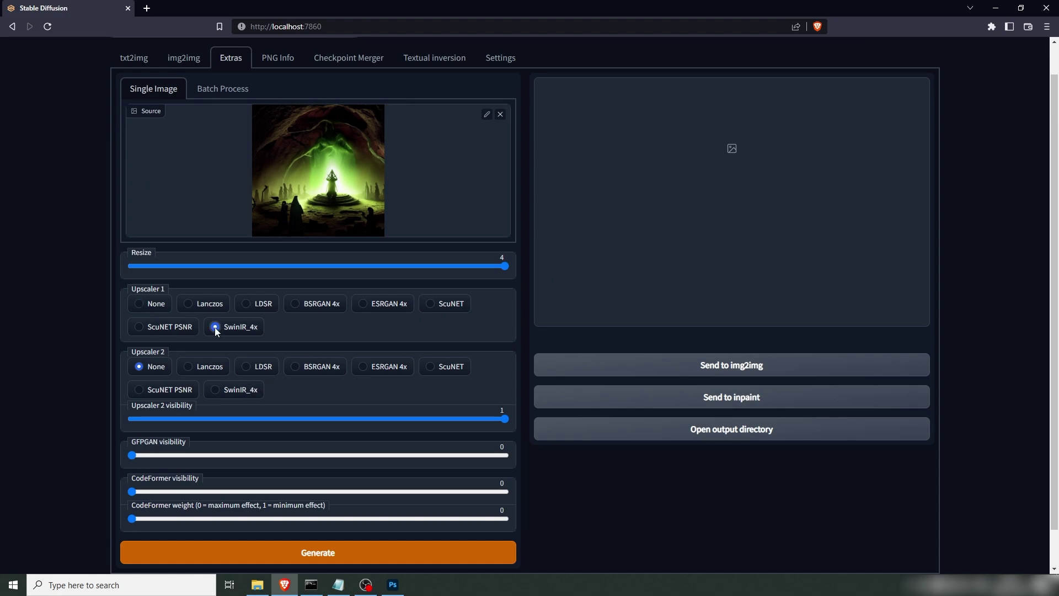
scroll(424, 508, down, 1)
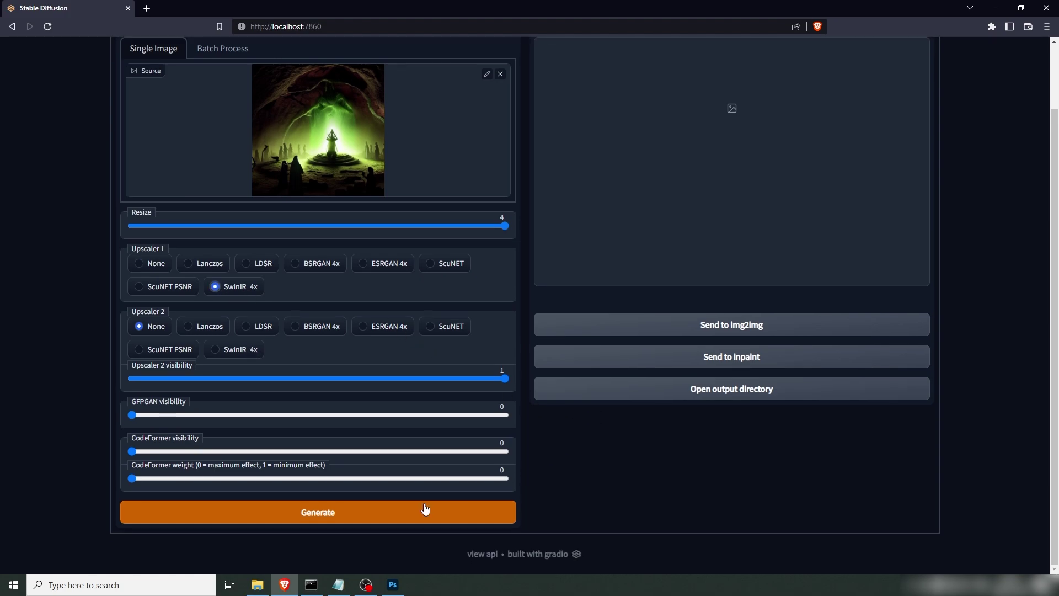
click(348, 517)
scroll(619, 442, up, 1)
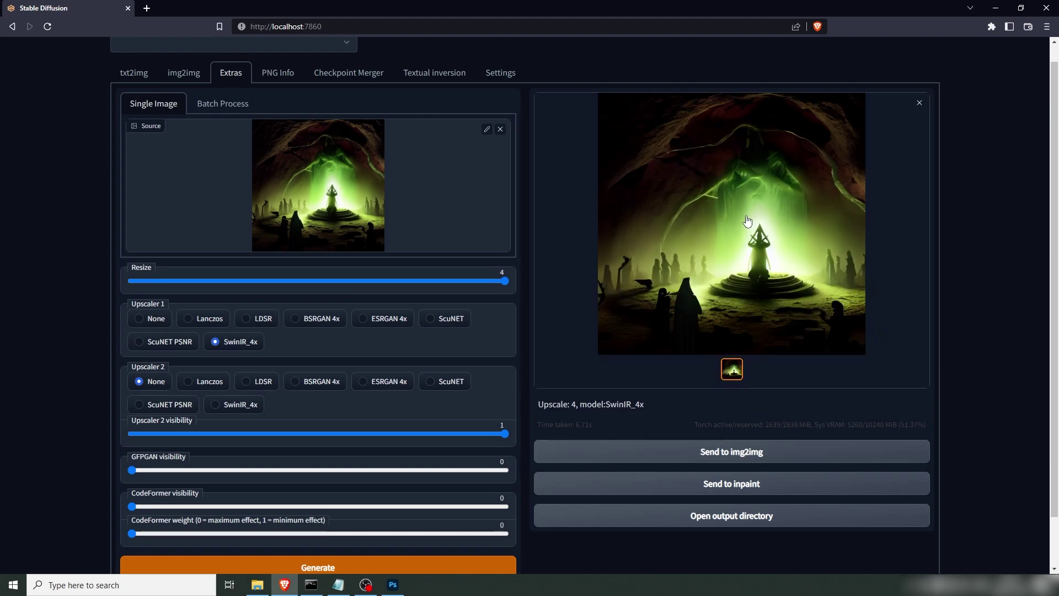
click(746, 217)
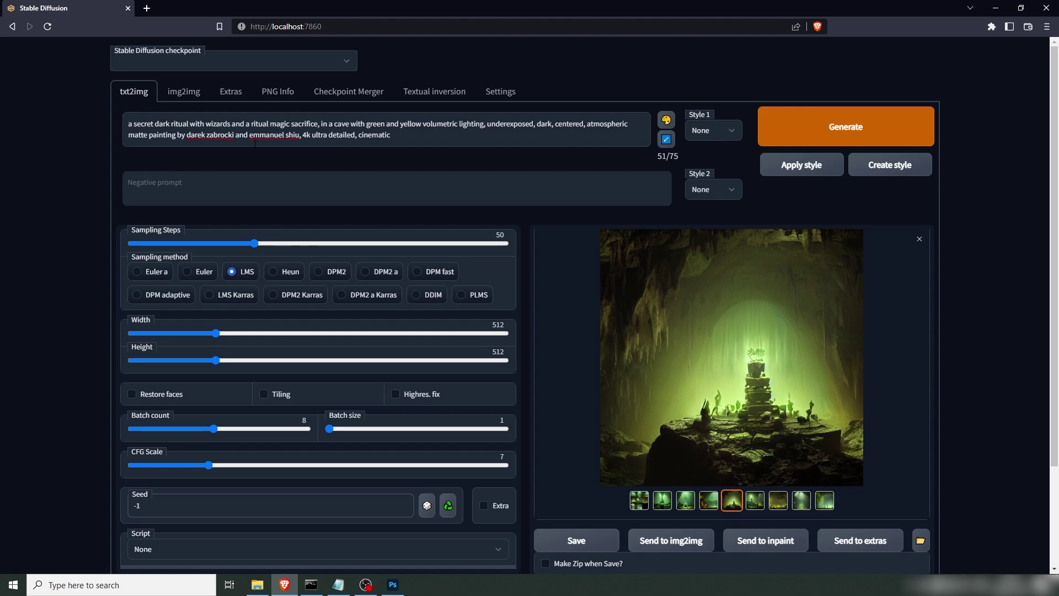
Generate four 640×384 images of a red orange flaming skull with green fiery eyes
drag(216, 335, 192, 360)
drag(484, 124, 629, 124)
drag(130, 123, 221, 124)
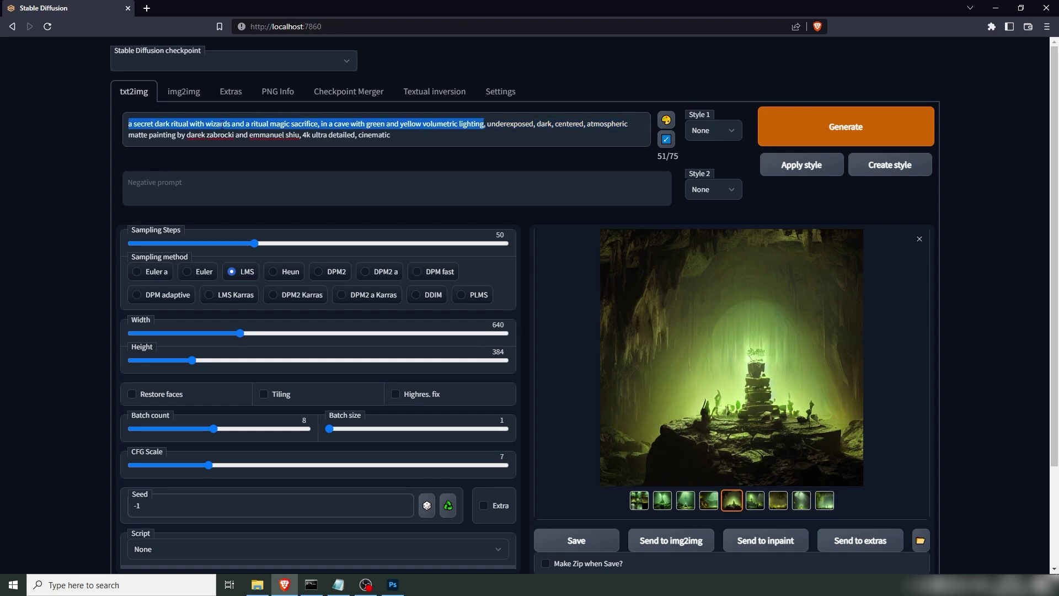
text(a flaming sku)
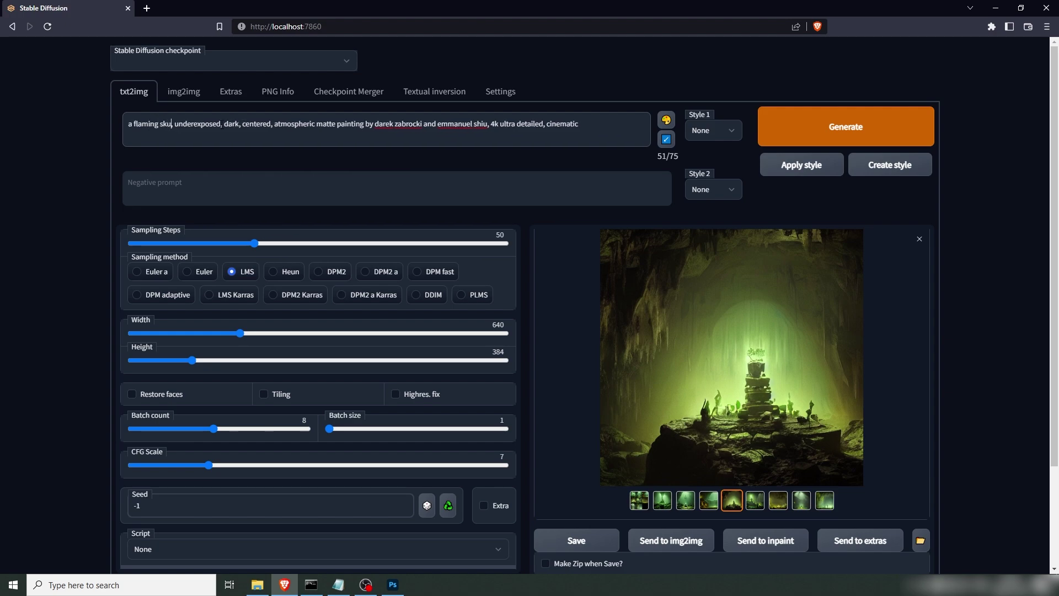
text(ll with green )
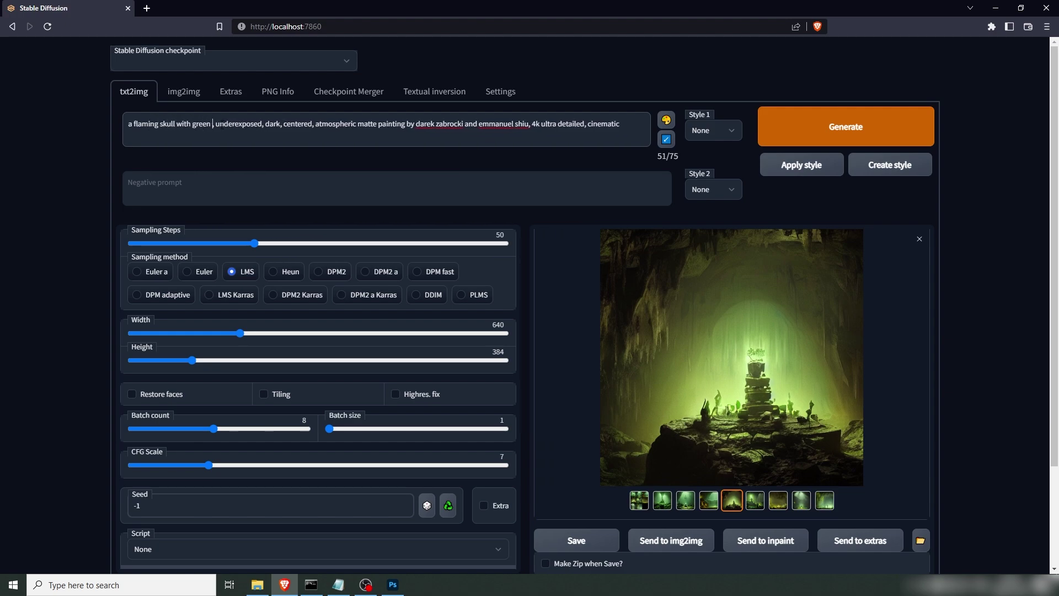
text(fiery eyes)
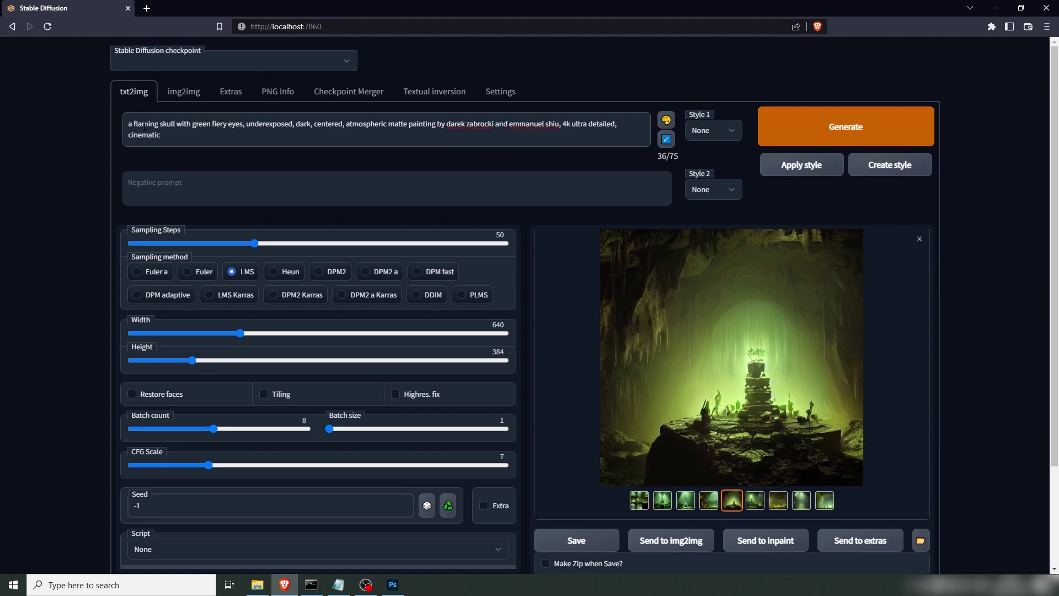
text(red orange)
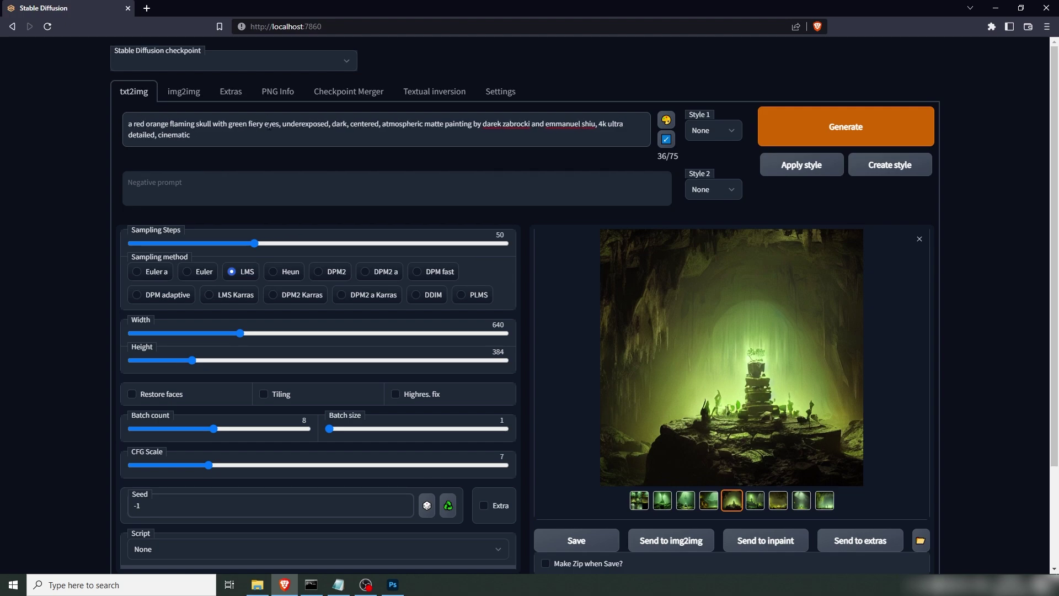
drag(214, 428, 167, 430)
click(820, 127)
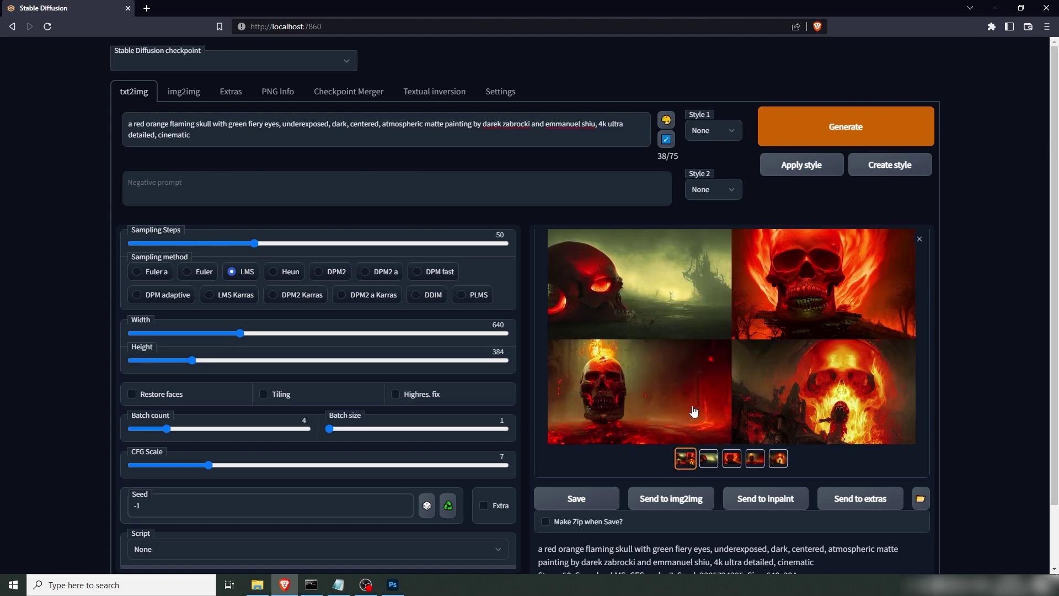
Inspect the four skull results full-size, then select the red skull in the foggy landscape
click(642, 294)
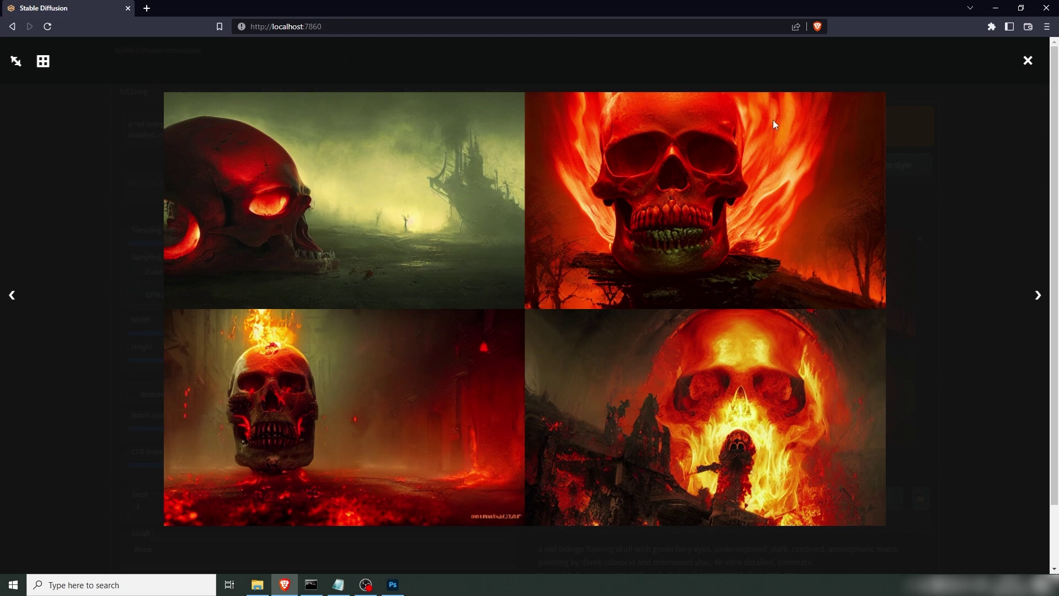
click(1027, 61)
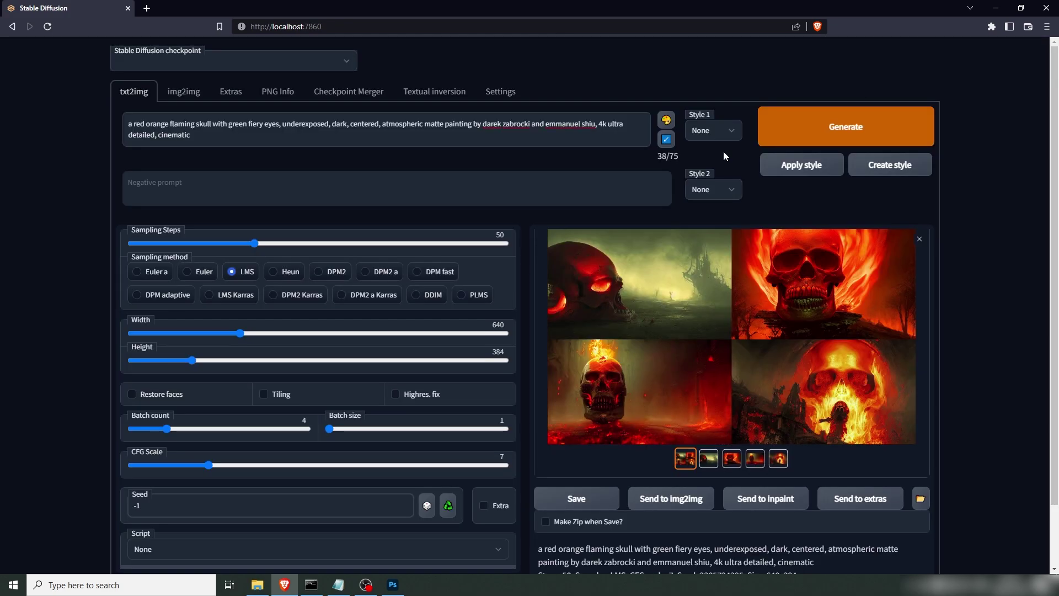
click(718, 460)
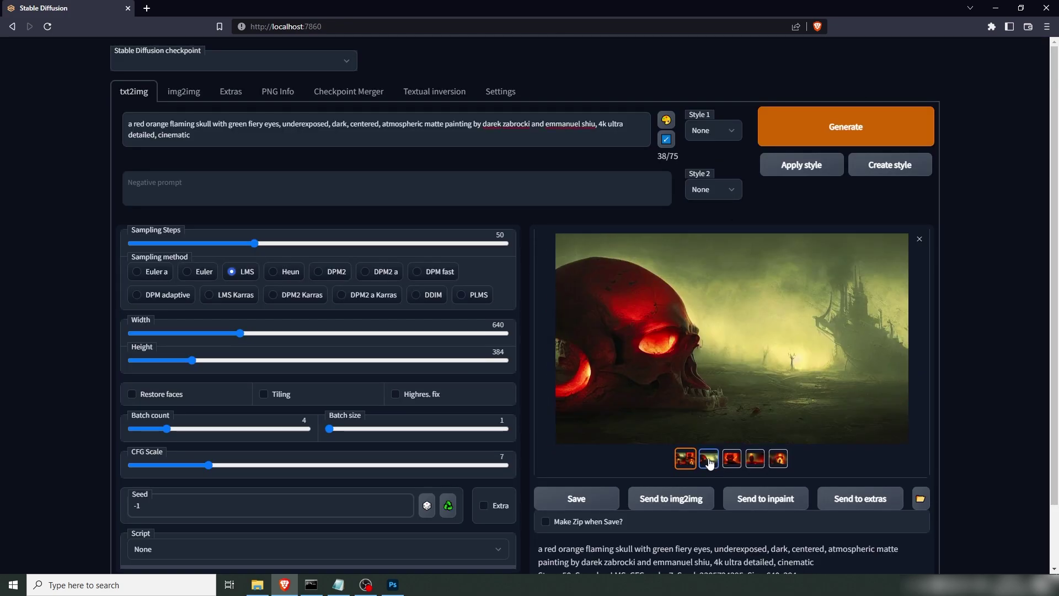
Send the chosen skull to img2img, add 'in front of a ghost ship' to the prompt, and generate
click(679, 500)
click(279, 124)
text(in front of a )
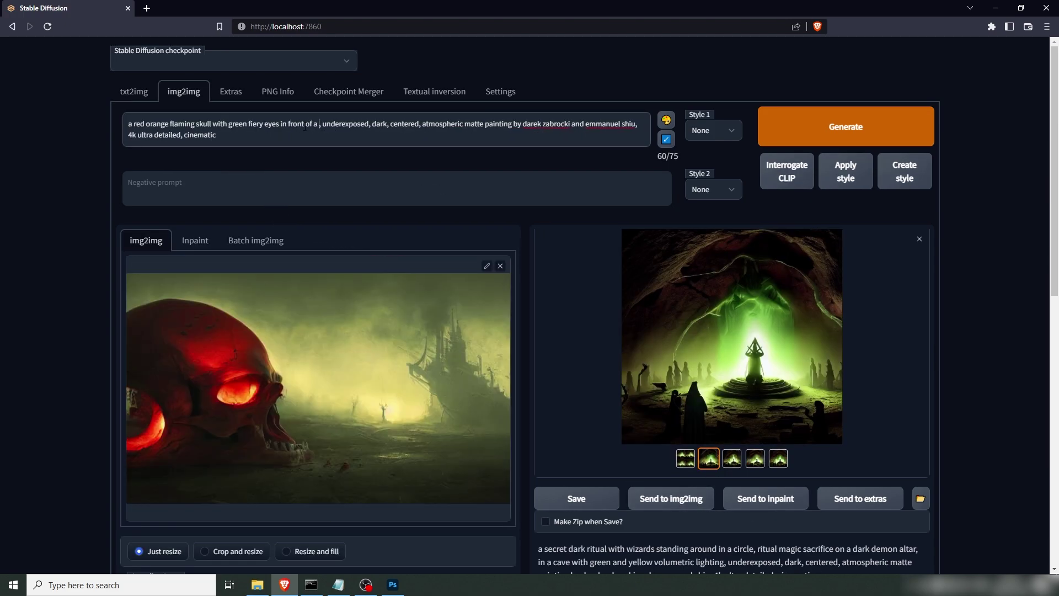
text(ghost ship)
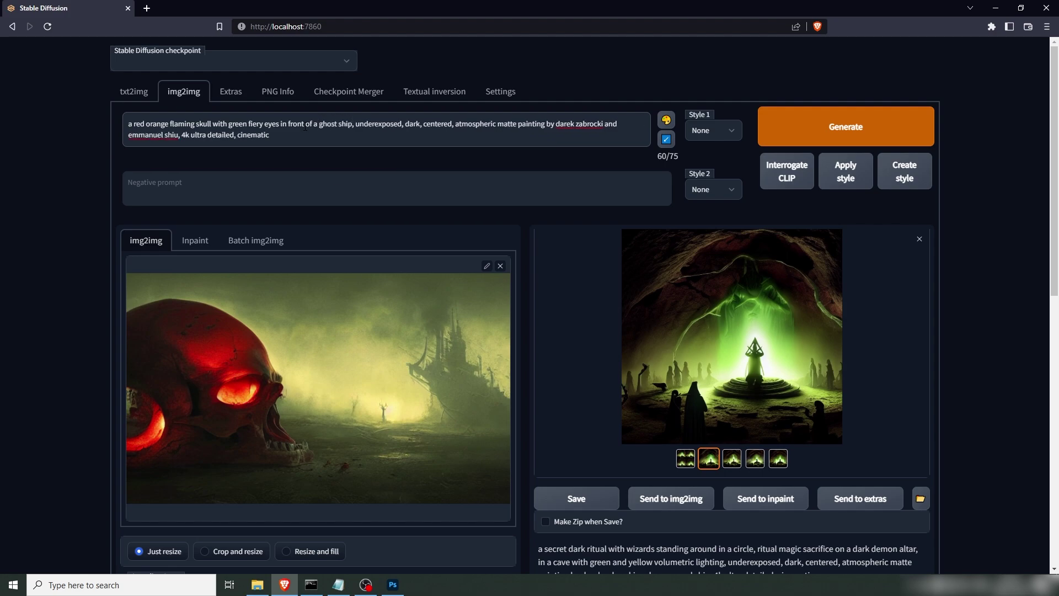
click(822, 128)
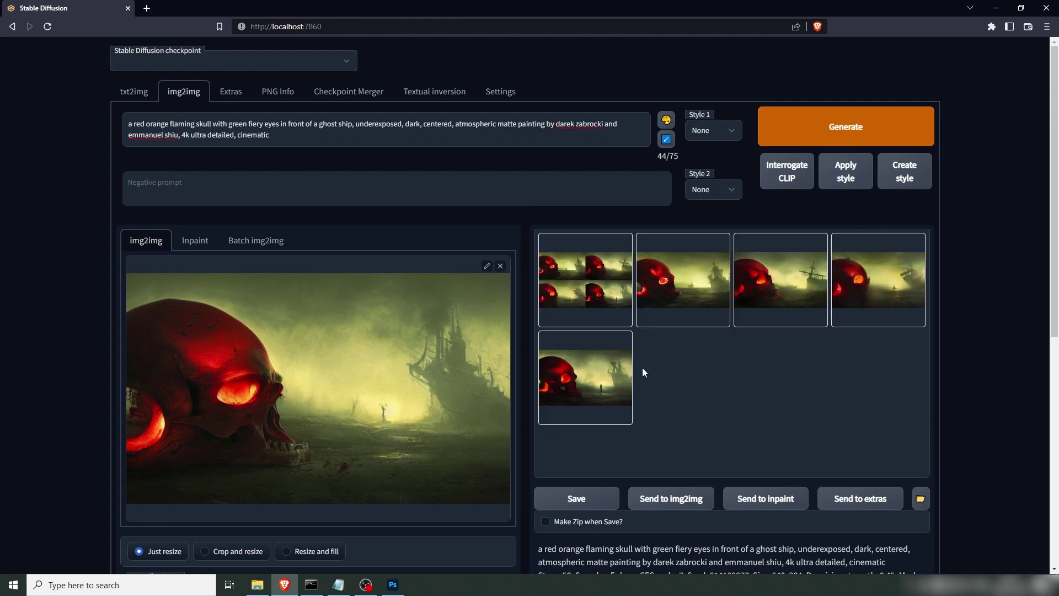
click(579, 274)
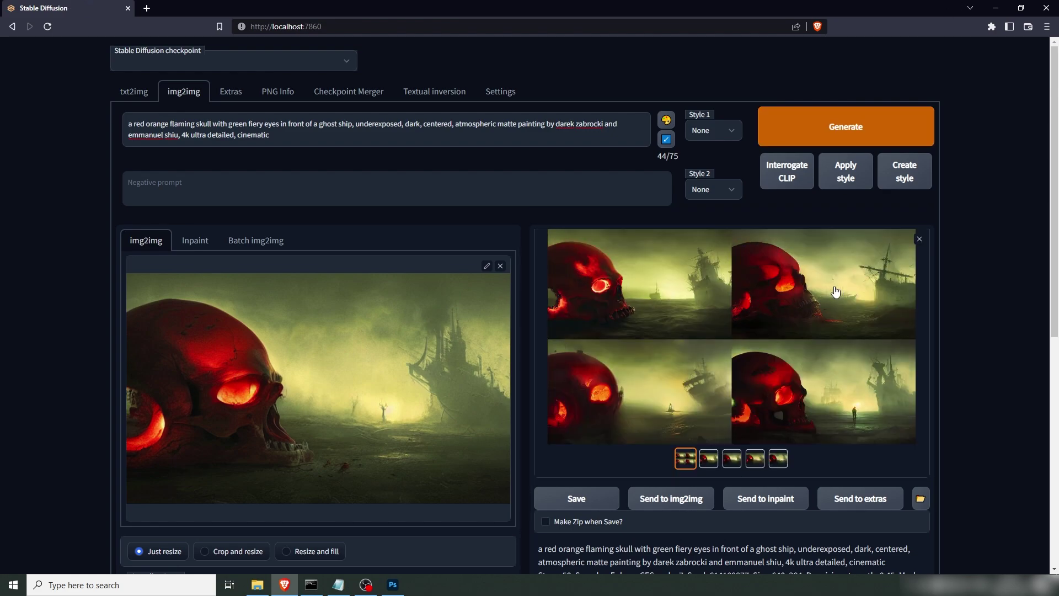
click(669, 287)
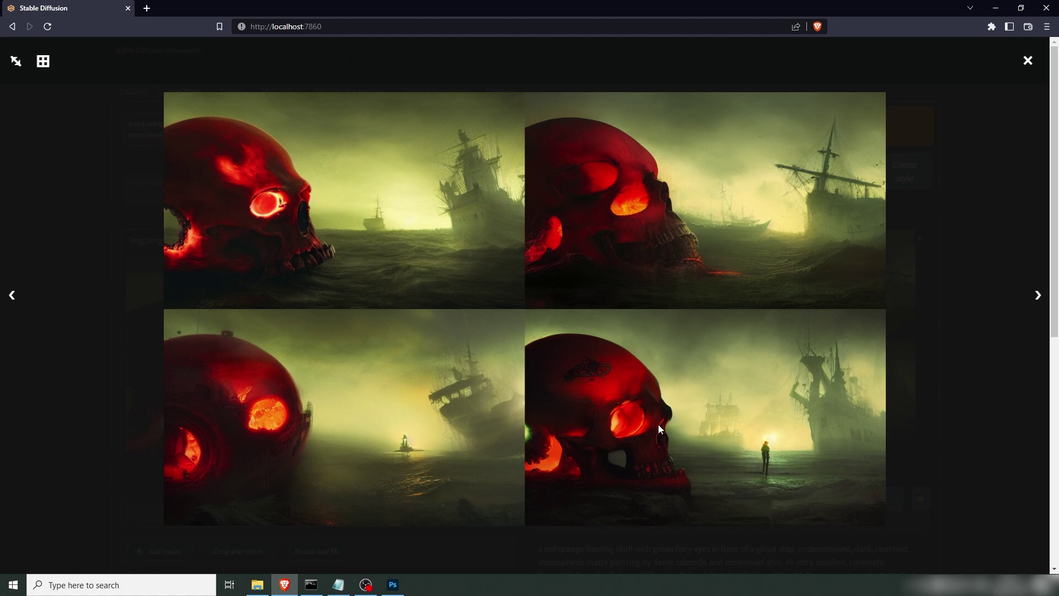
click(745, 429)
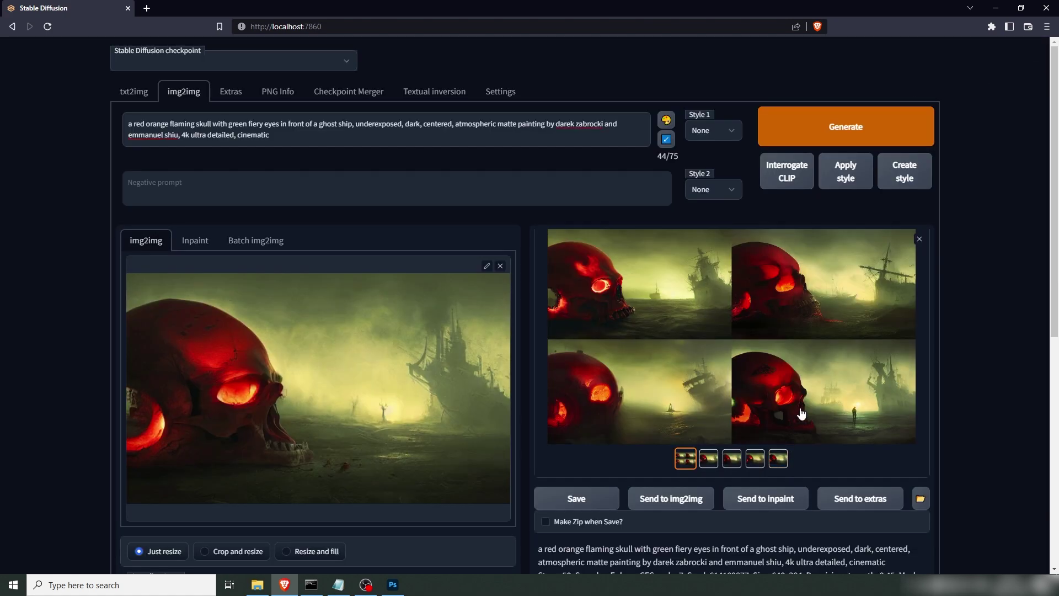
Feed the last ghost ship result back into img2img, generate four more, and open the last
right_click(775, 368)
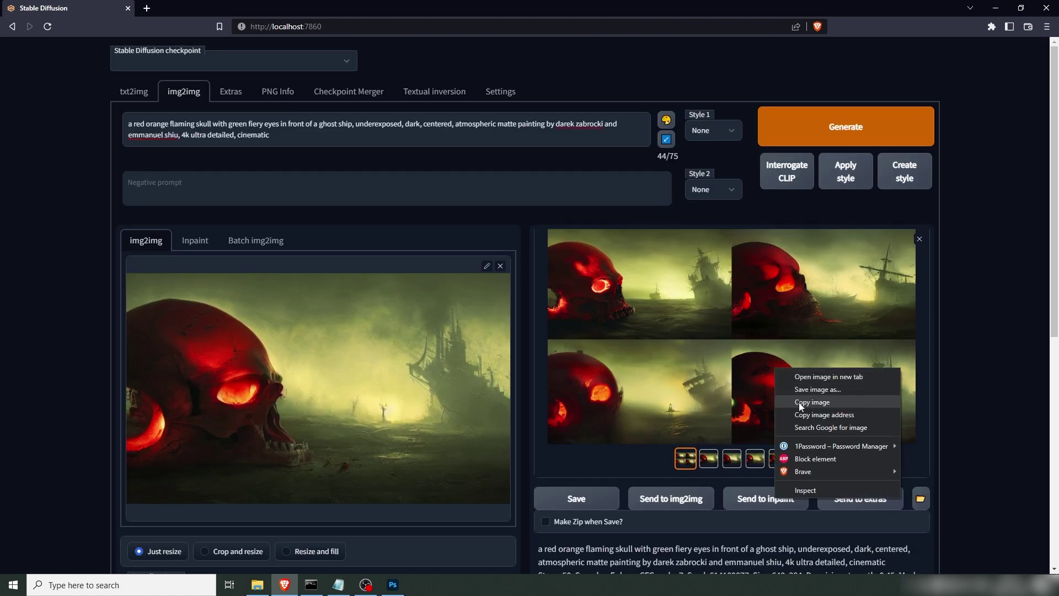
click(938, 426)
click(778, 458)
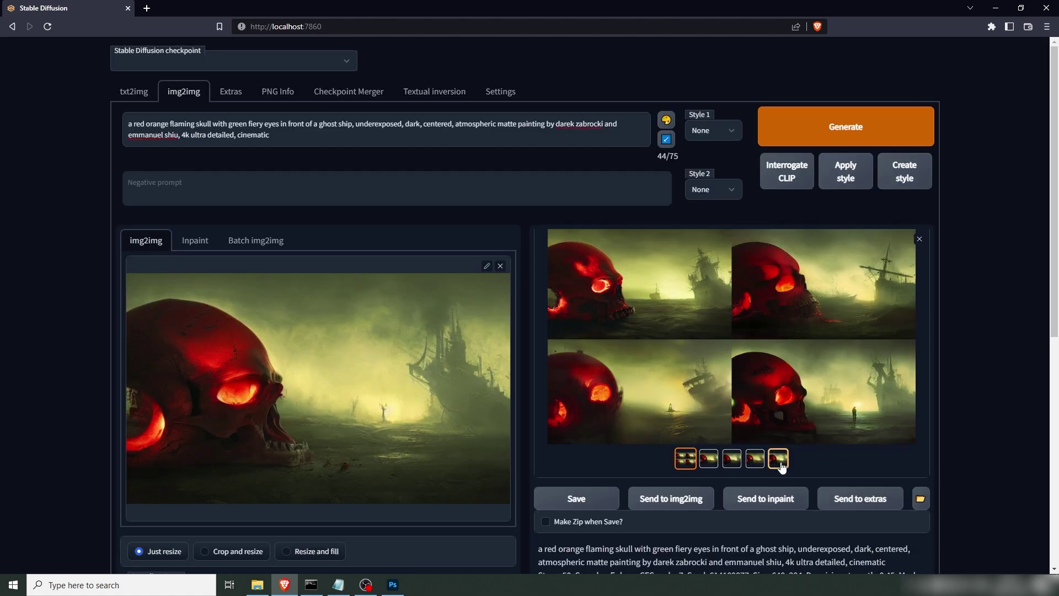
drag(780, 343, 456, 372)
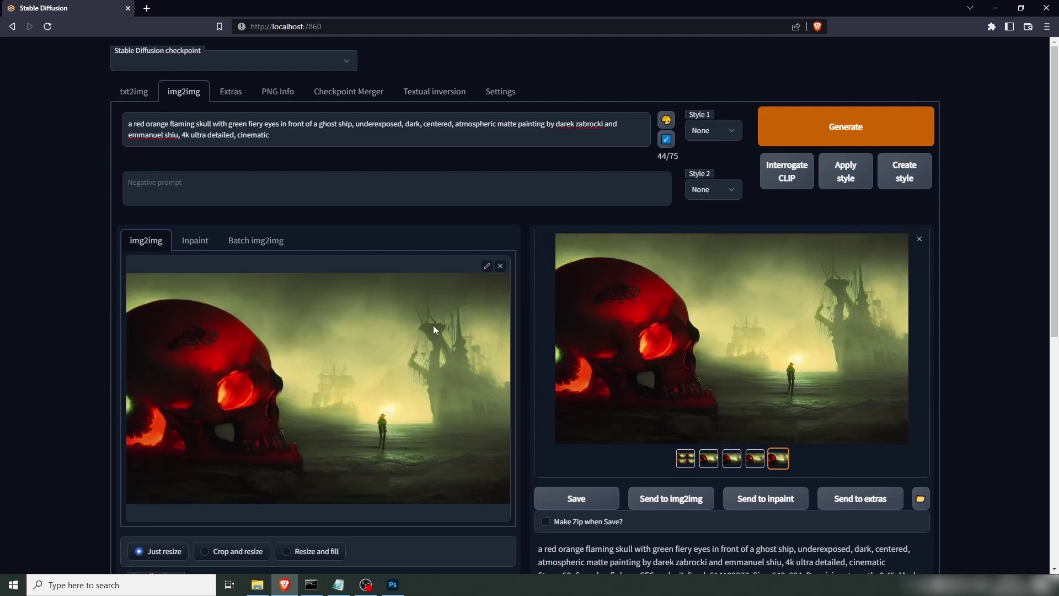
click(818, 135)
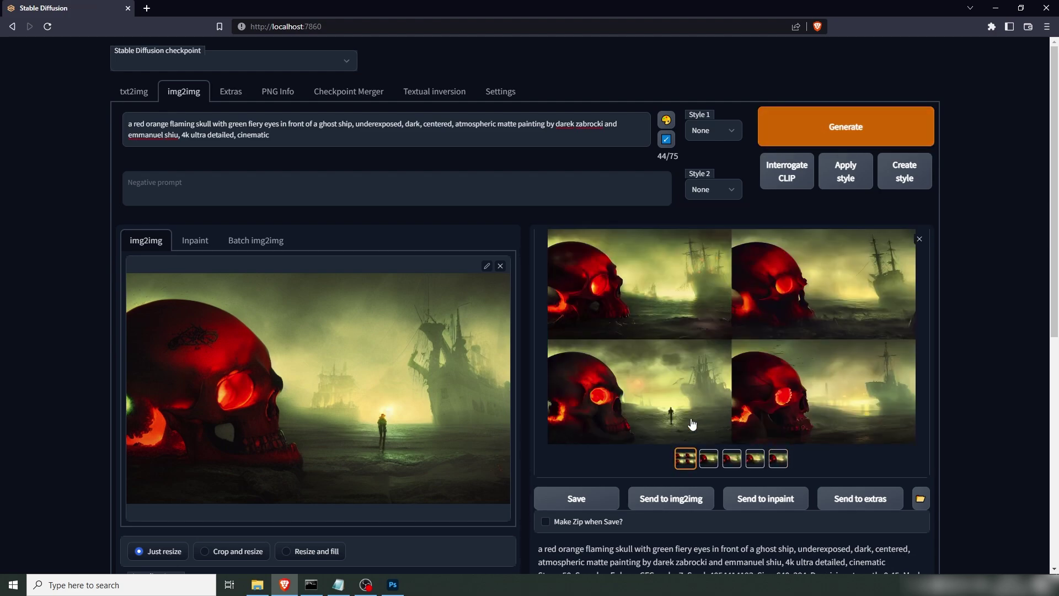
click(699, 398)
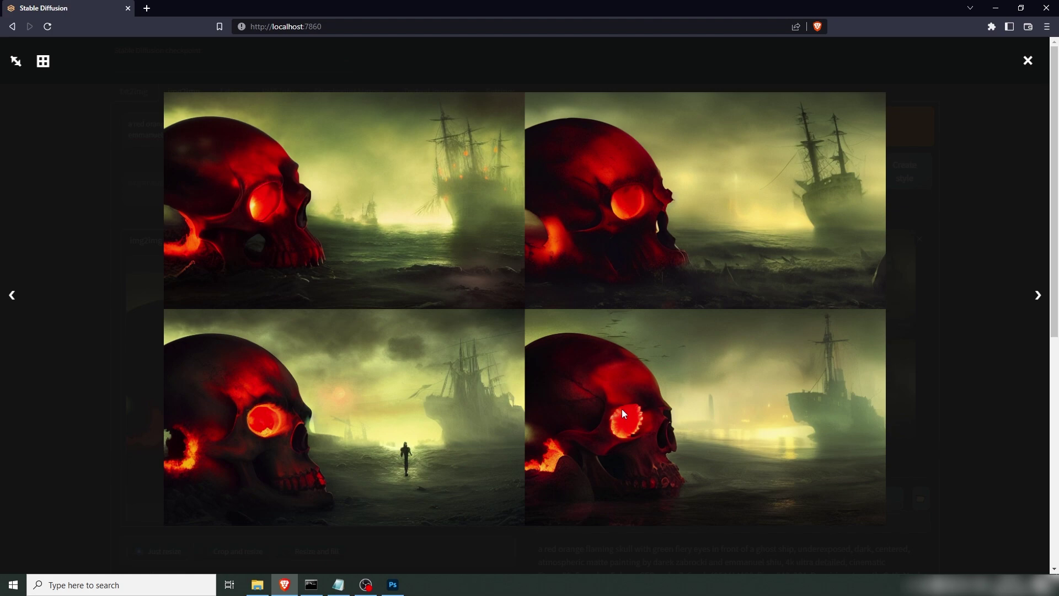
click(1027, 61)
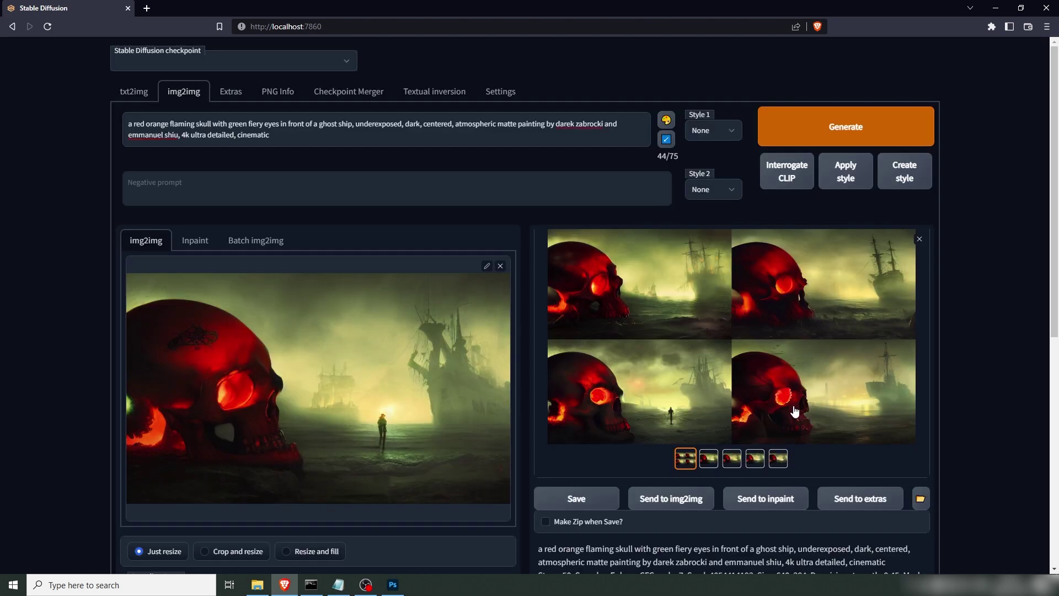
click(778, 462)
Copy the skull result and paste it into a new Photoshop document sized to the image
right_click(690, 337)
click(707, 370)
click(392, 584)
key(ctrl+v)
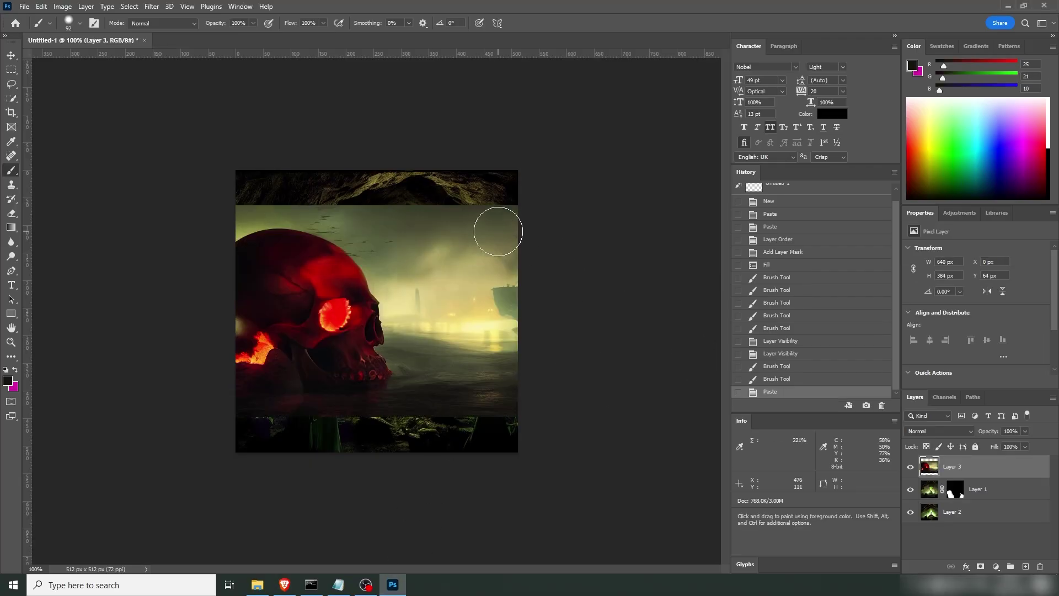
key(ctrl+z)
key(ctrl+n)
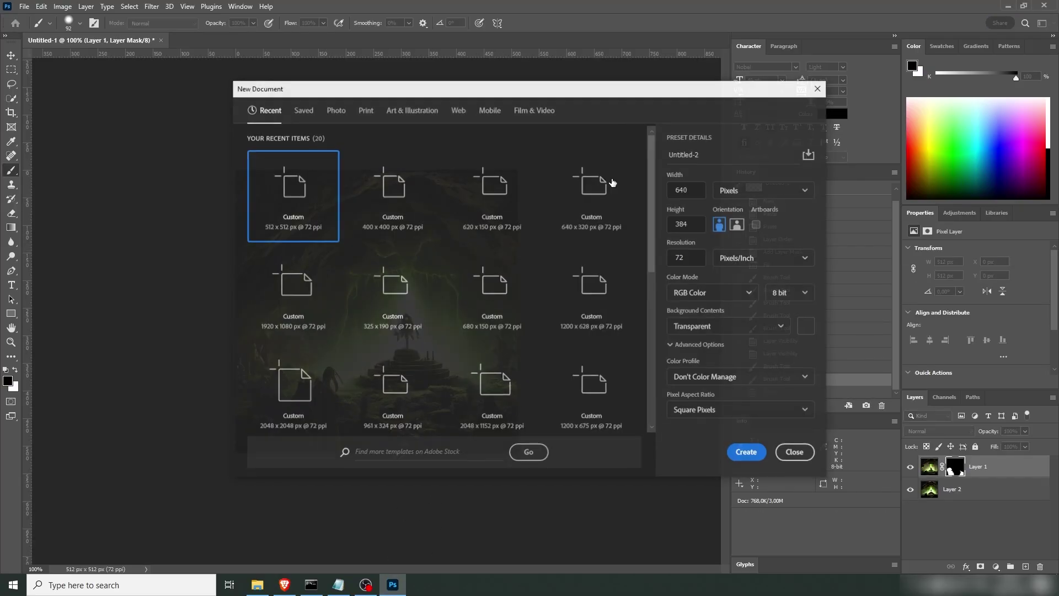
key(Return)
key(ctrl+v)
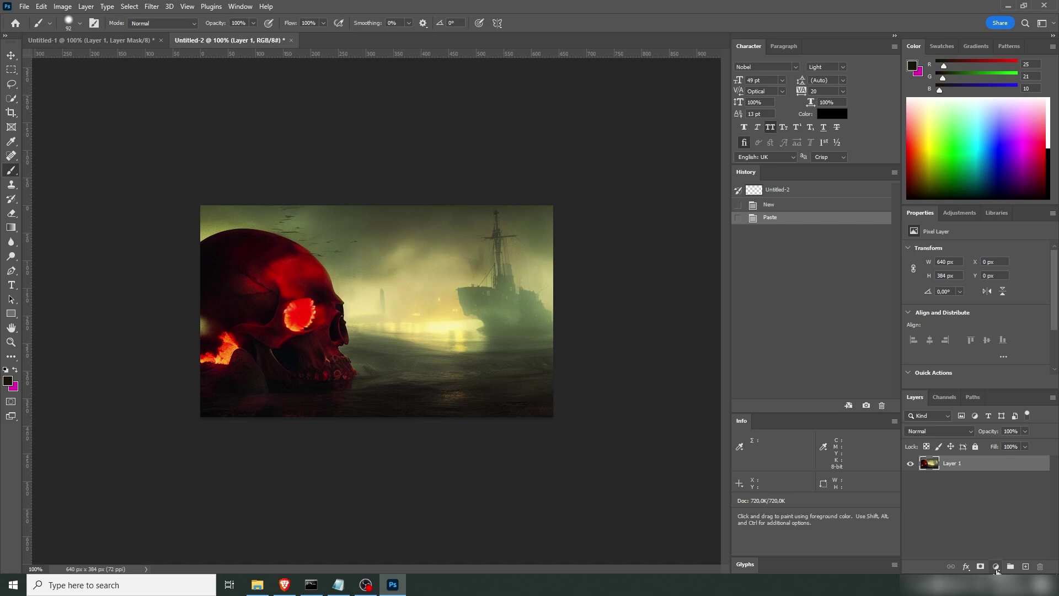
Add a clipped Hue/Saturation layer with a black mask, revealing the eye with a 34 px brush
click(996, 568)
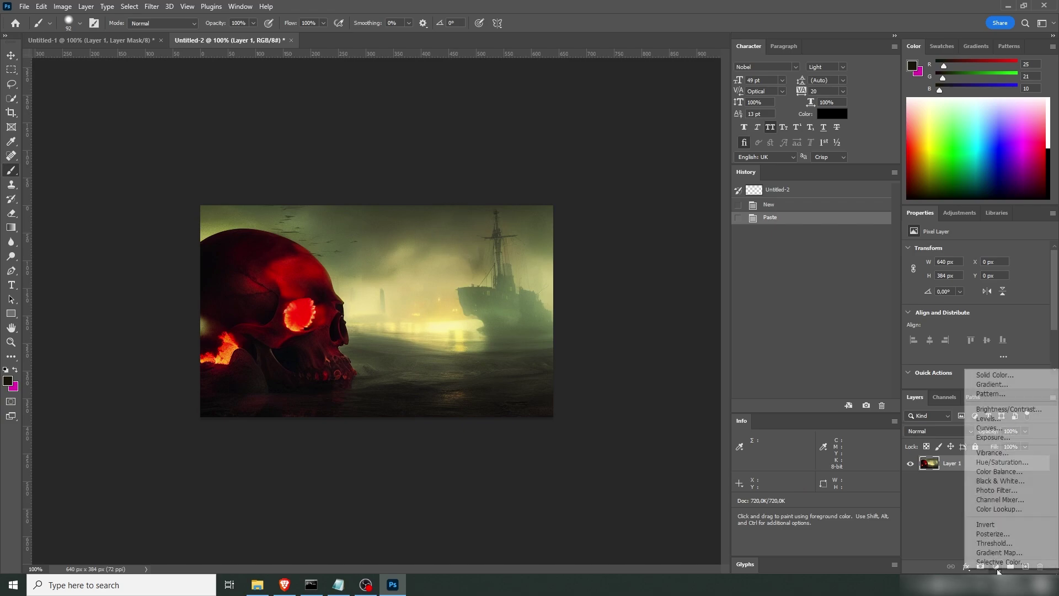
click(1010, 466)
alt+click(972, 472)
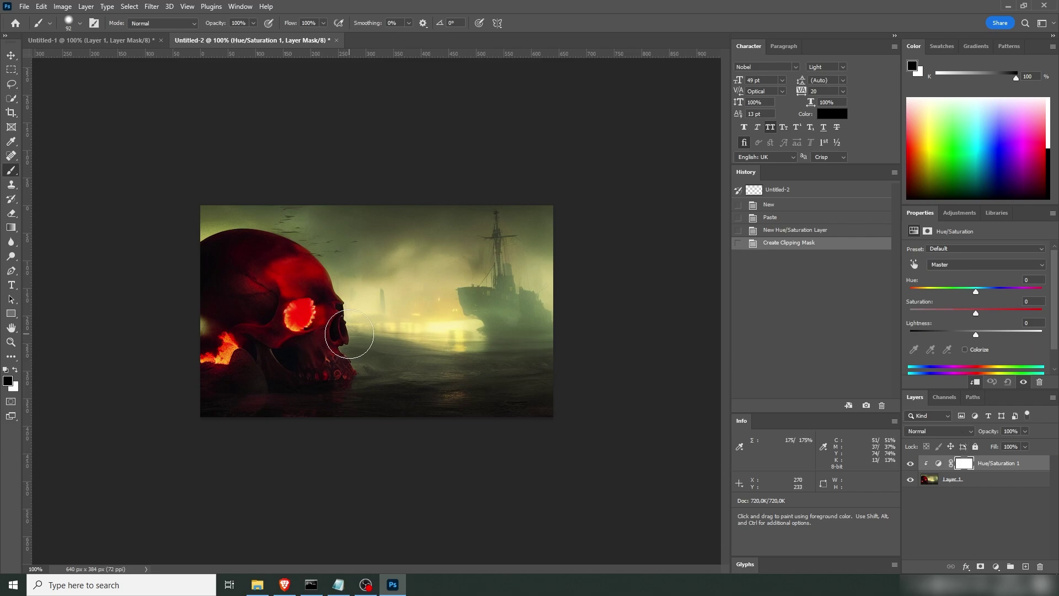
key(alt+BackSpace)
key(x)
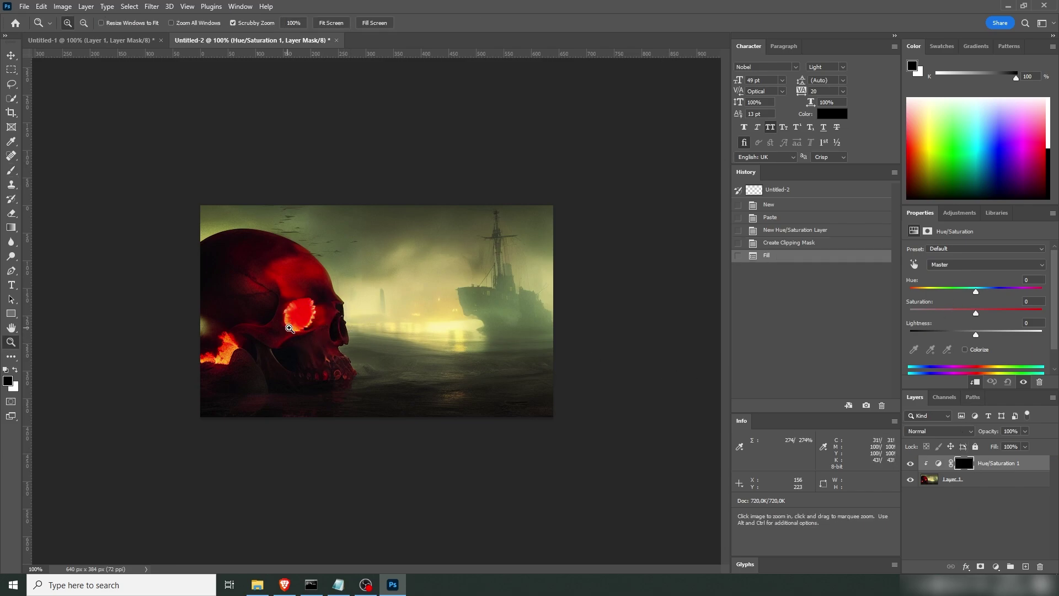
scroll(285, 326, up, 2)
right_click(335, 297)
text(34)
key(Return)
mouse_move(326, 289)
mouse_down()
mouse_move(290, 287)
mouse_move(287, 310)
mouse_move(300, 320)
mouse_move(327, 313)
mouse_move(338, 291)
mouse_move(330, 276)
mouse_move(299, 296)
mouse_move(328, 295)
mouse_up()
Shift the adjustment's hue to +121 so the skull's eye turns green
click(939, 464)
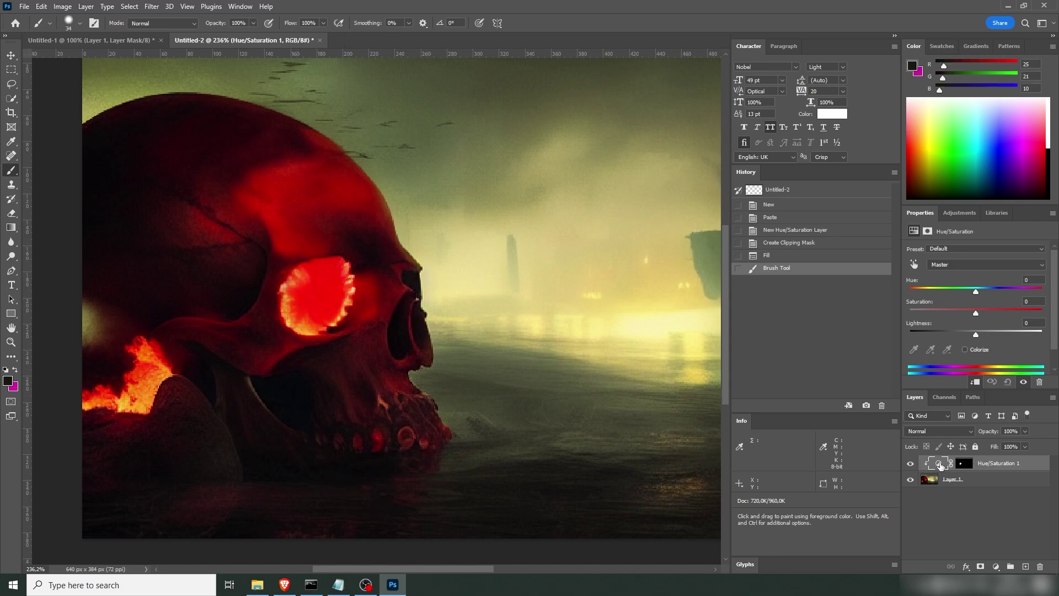
drag(975, 293, 1025, 300)
key(z)
mouse_move(537, 265)
mouse_down()
mouse_move(419, 265)
mouse_move(524, 265)
mouse_up()
On a new layer, paint a soft green glow around the eye at 30% and 10% opacity
click(1025, 567)
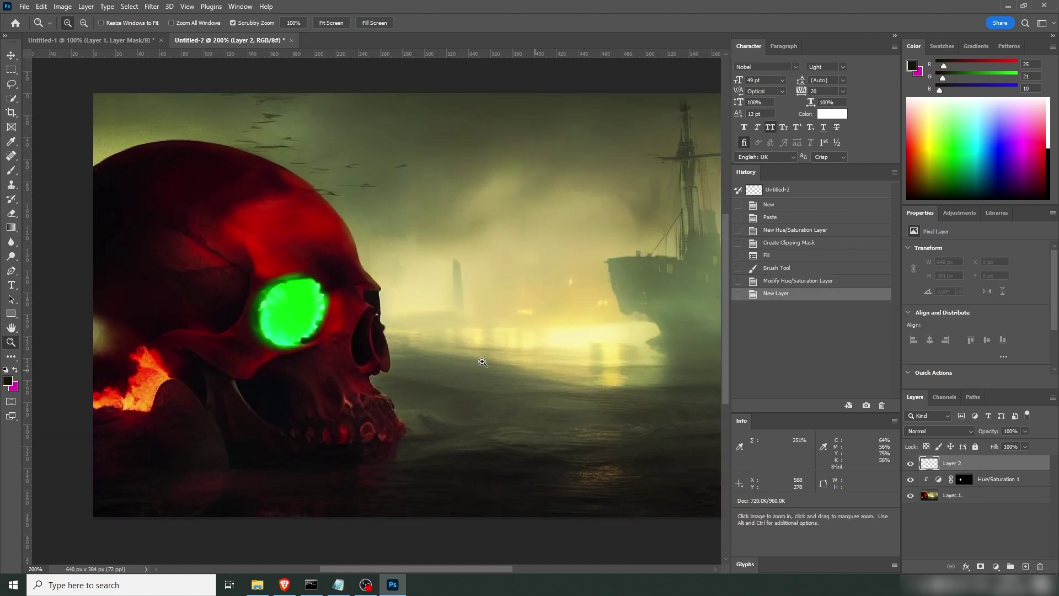
key(b)
alt+click(292, 296)
key(3)
mouse_move(292, 296)
mouse_down()
mouse_move(265, 305)
mouse_move(283, 271)
mouse_move(292, 319)
mouse_move(290, 276)
mouse_move(303, 259)
mouse_move(300, 311)
mouse_move(332, 311)
mouse_move(327, 320)
mouse_move(261, 326)
mouse_move(262, 271)
mouse_move(269, 354)
mouse_move(323, 326)
mouse_move(251, 364)
mouse_up()
key(1)
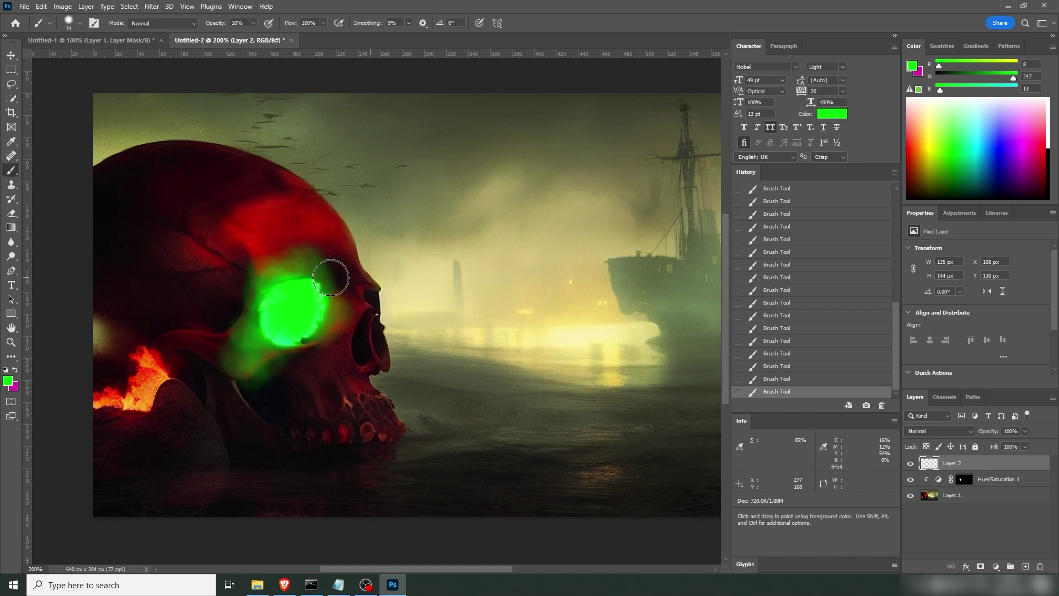
key(z)
mouse_move(466, 367)
mouse_down()
mouse_move(386, 385)
mouse_move(331, 371)
mouse_move(324, 389)
mouse_move(345, 397)
mouse_up()
key(b)
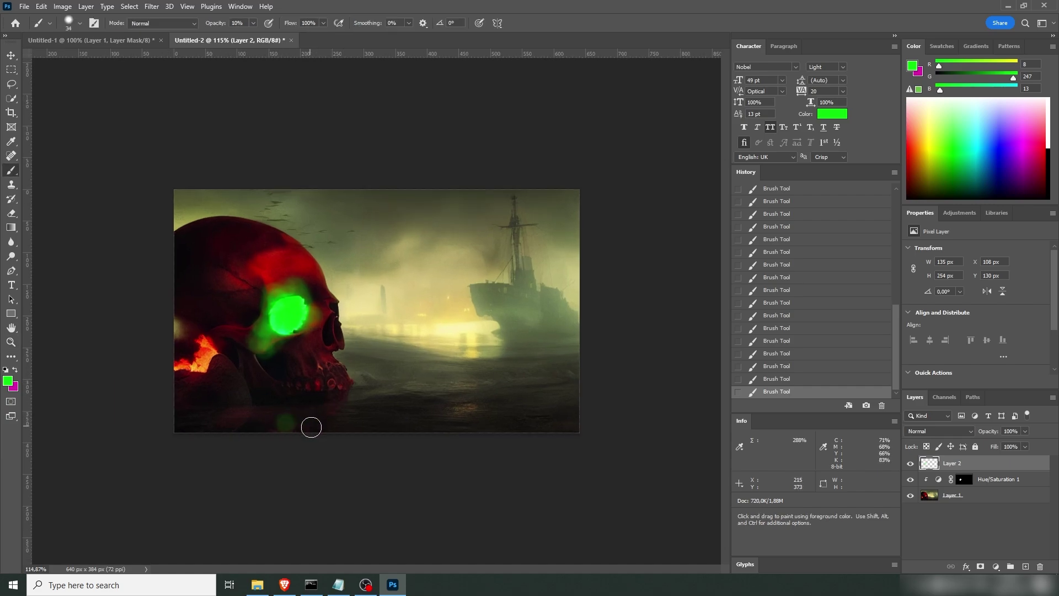
key(ctrl+z)
Set up the sketchy brush at 15 px with a -178° angle
right_click(332, 425)
drag(398, 282, 393, 282)
key(Return)
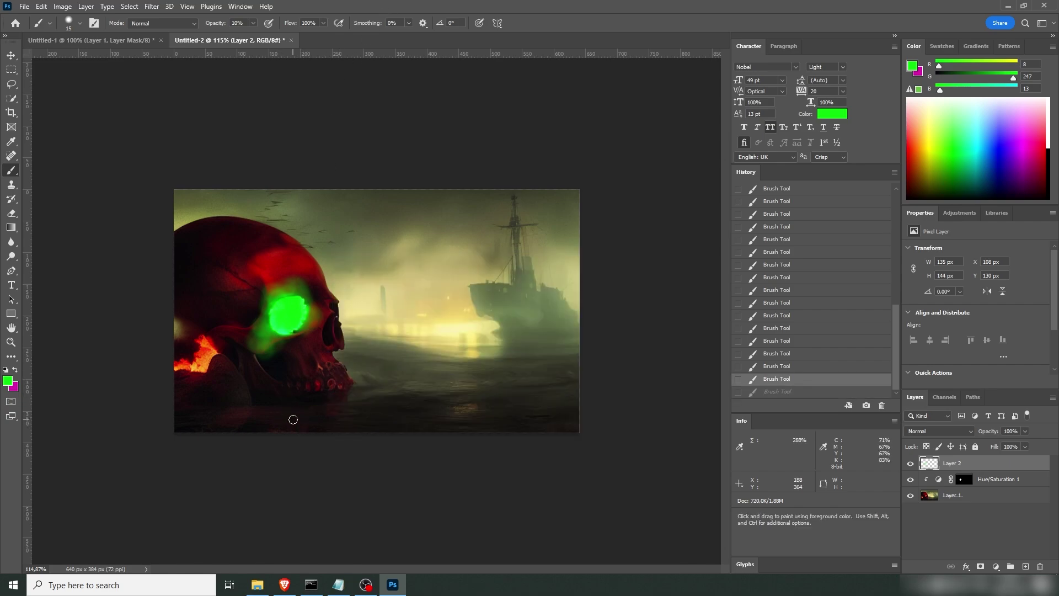
right_click(319, 424)
drag(616, 386, 611, 572)
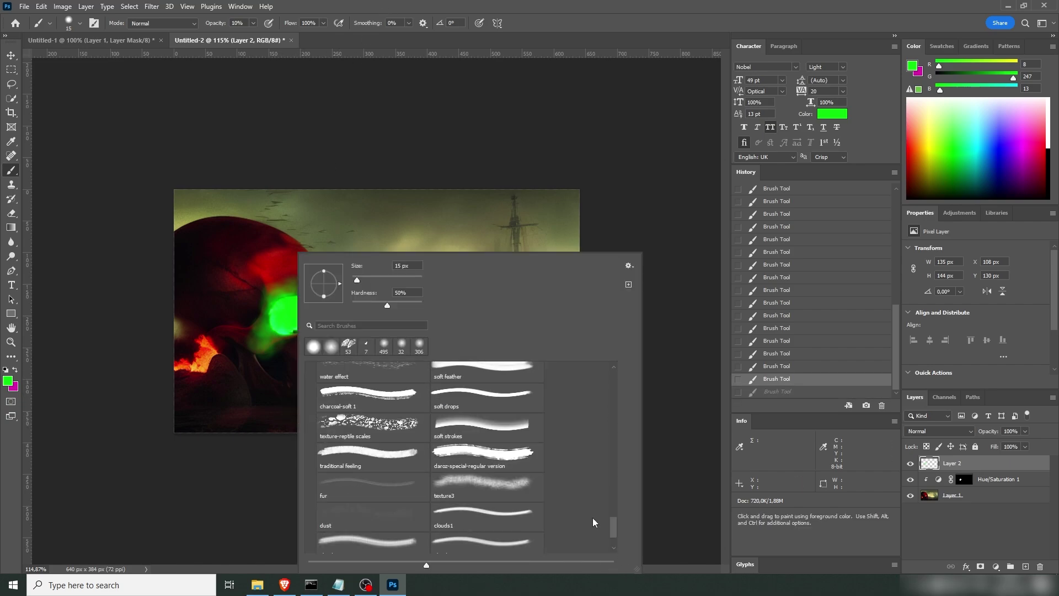
right_click(499, 135)
scroll(770, 512, down, 3)
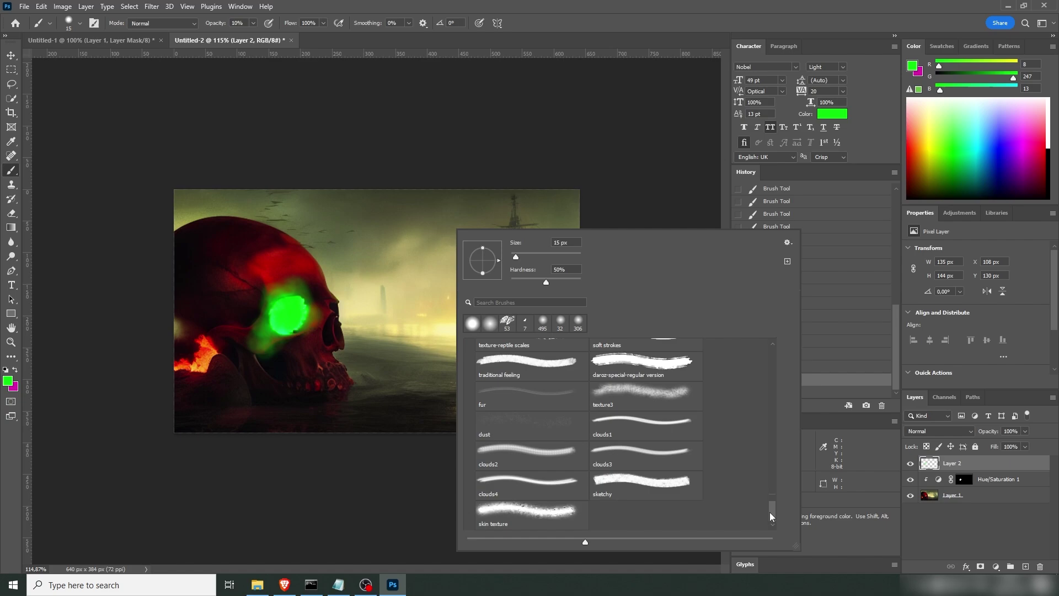
click(620, 488)
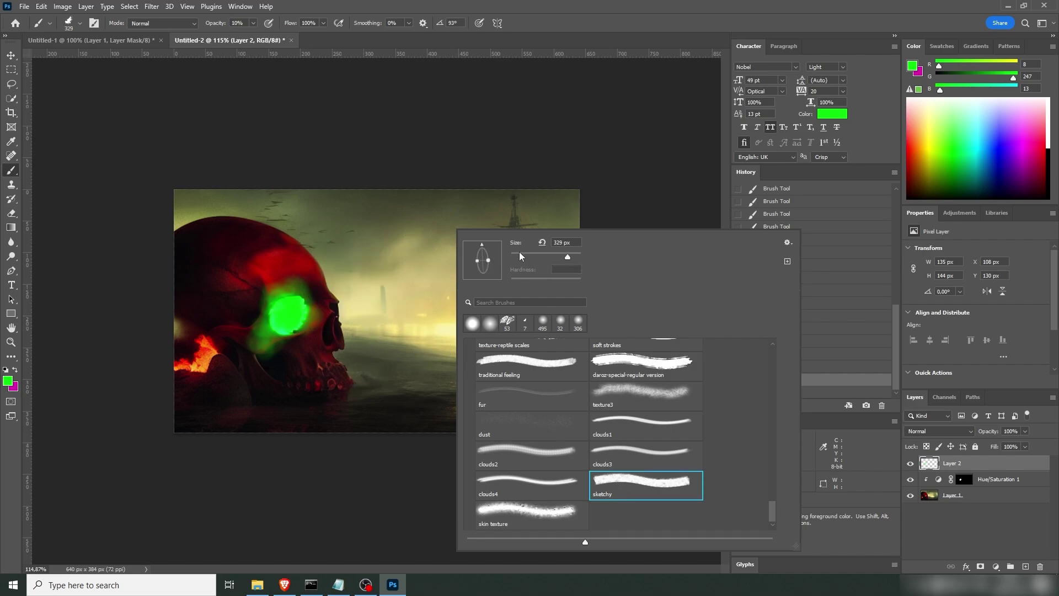
key(Return)
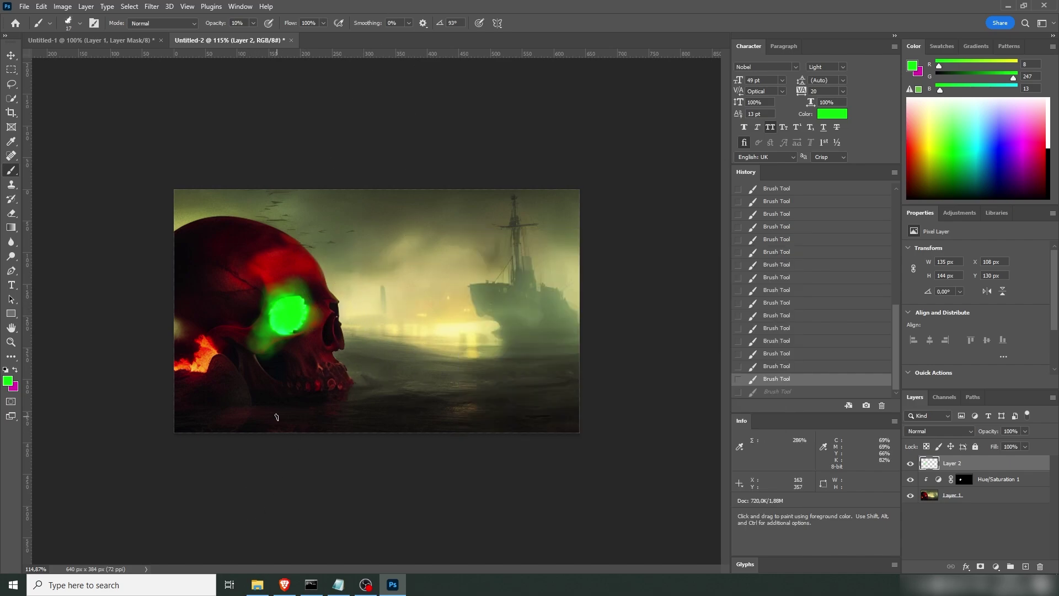
right_click(298, 415)
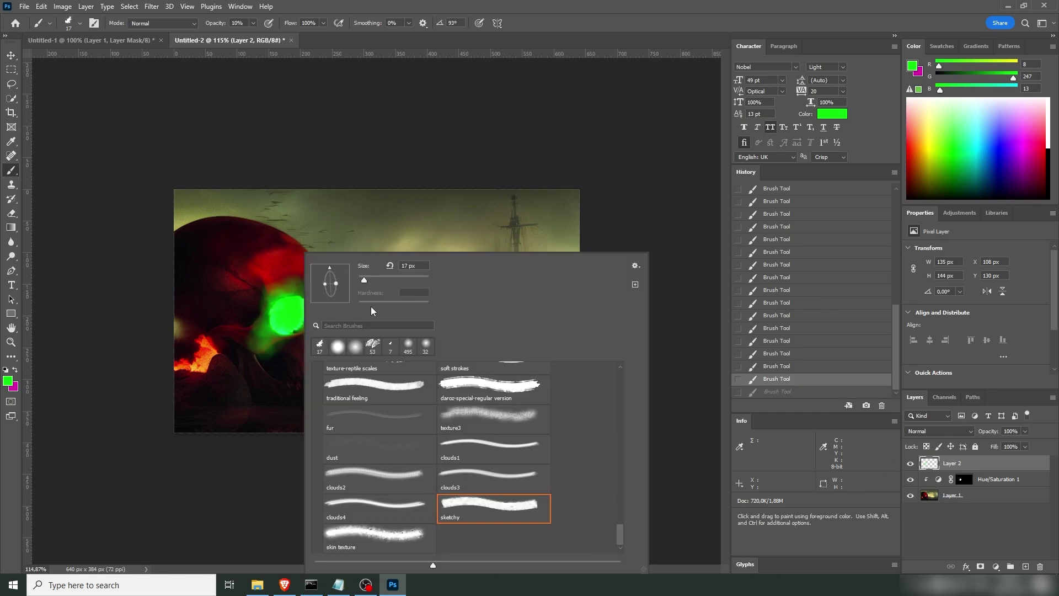
drag(329, 281, 317, 284)
key(Return)
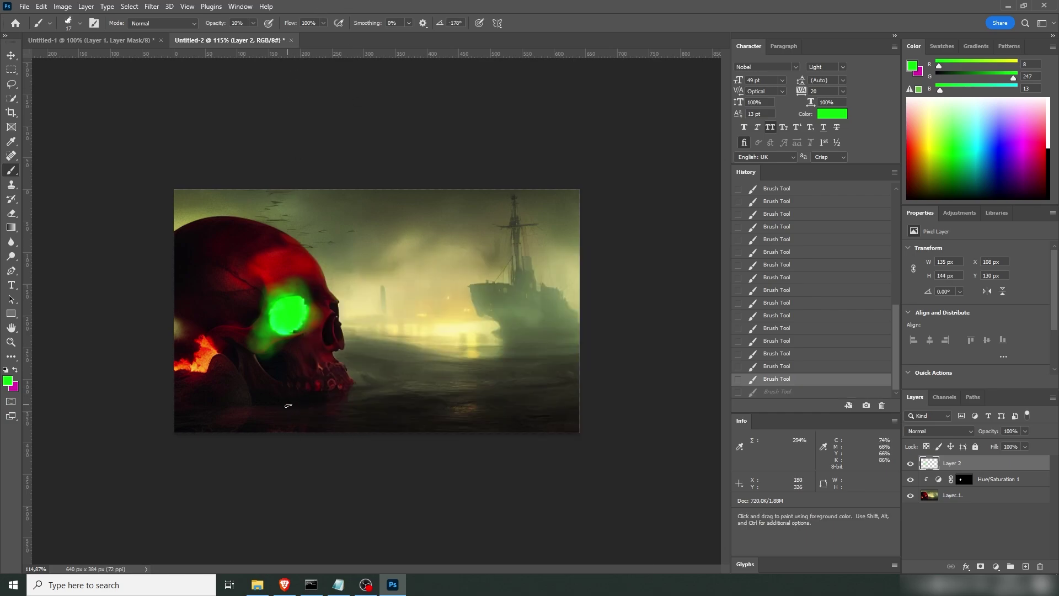
Paint green reflections and pale yellow light on the water, plus a faint orange stroke lower left
mouse_move(288, 406)
mouse_down()
mouse_move(308, 415)
mouse_move(270, 413)
mouse_move(325, 407)
mouse_up()
drag(329, 422, 302, 423)
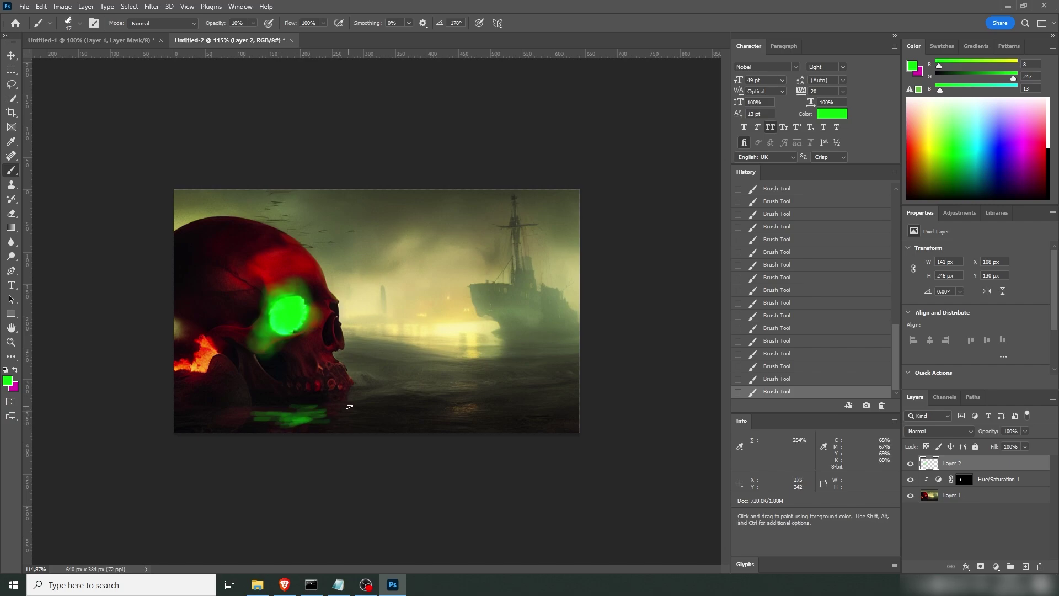
alt+click(482, 344)
mouse_move(452, 352)
mouse_down()
mouse_move(488, 363)
mouse_move(458, 365)
mouse_move(483, 367)
mouse_move(452, 378)
mouse_move(486, 384)
mouse_up()
alt+click(209, 351)
alt+click(209, 352)
mouse_move(190, 405)
mouse_down()
mouse_move(227, 415)
mouse_move(177, 416)
mouse_move(216, 425)
mouse_move(374, 410)
mouse_move(326, 411)
mouse_move(375, 426)
mouse_up()
alt+click(274, 254)
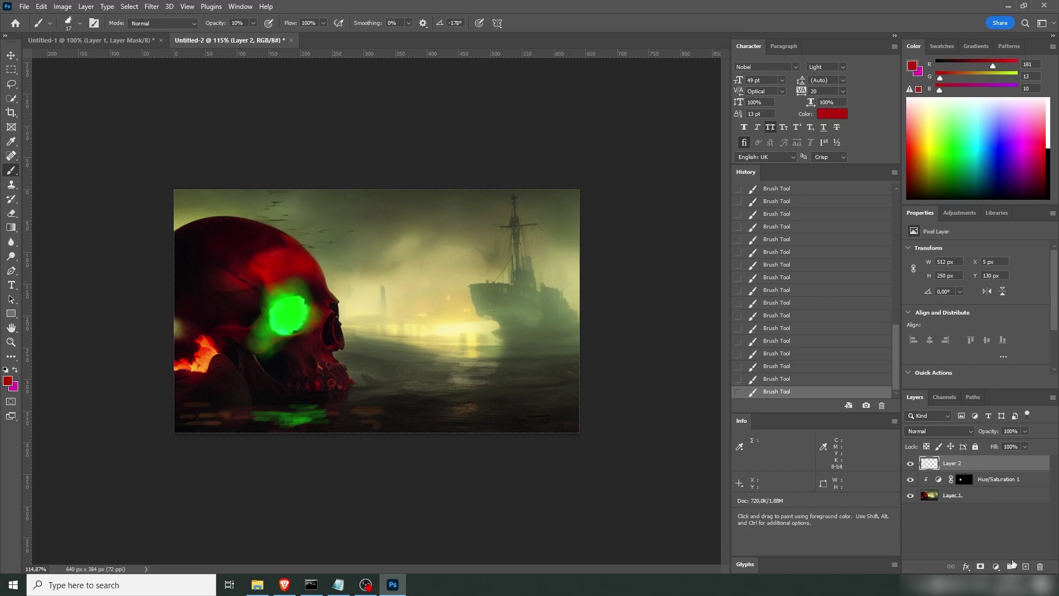
Paint red, orange and dark red flame strokes over the top of the skull at 70% opacity
right_click(252, 211)
key(Return)
key(7)
drag(240, 203, 236, 238)
alt+click(190, 354)
drag(198, 204, 212, 248)
mouse_move(257, 190)
mouse_down()
mouse_move(208, 217)
mouse_move(265, 234)
mouse_up()
mouse_move(276, 216)
mouse_down()
mouse_move(281, 237)
mouse_move(245, 243)
mouse_up()
mouse_move(232, 215)
mouse_down()
mouse_move(205, 243)
mouse_move(241, 268)
mouse_move(182, 249)
mouse_up()
alt+click(225, 239)
mouse_move(292, 226)
mouse_down()
mouse_move(207, 235)
mouse_move(270, 224)
mouse_move(292, 249)
mouse_up()
alt+click(204, 346)
mouse_move(259, 243)
mouse_down()
mouse_move(307, 259)
mouse_move(182, 264)
mouse_up()
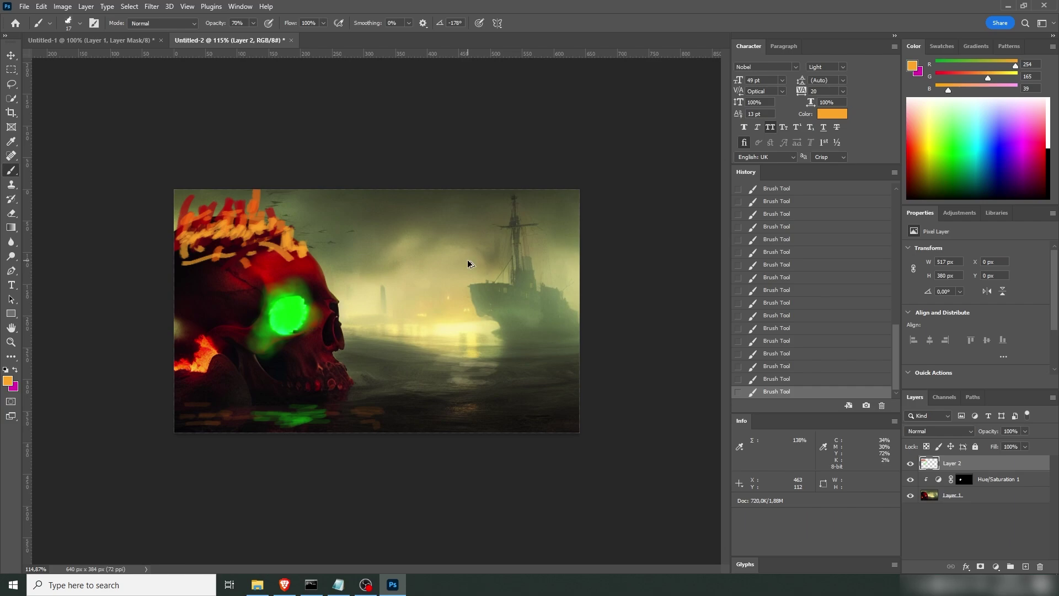
Export the image as a JPG named Skull
key(ctrl+alt+shift+w)
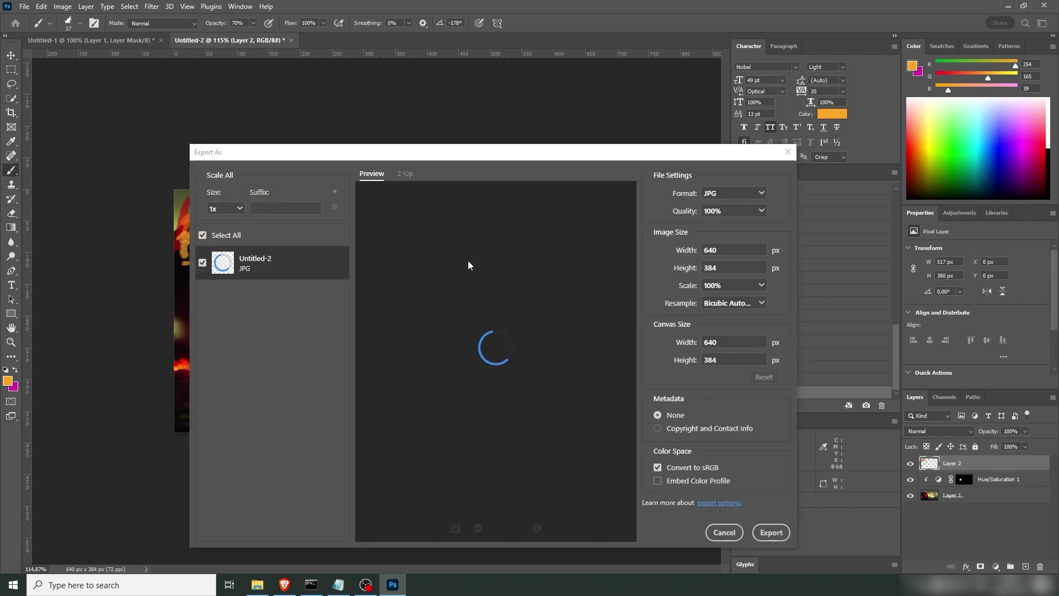
click(772, 532)
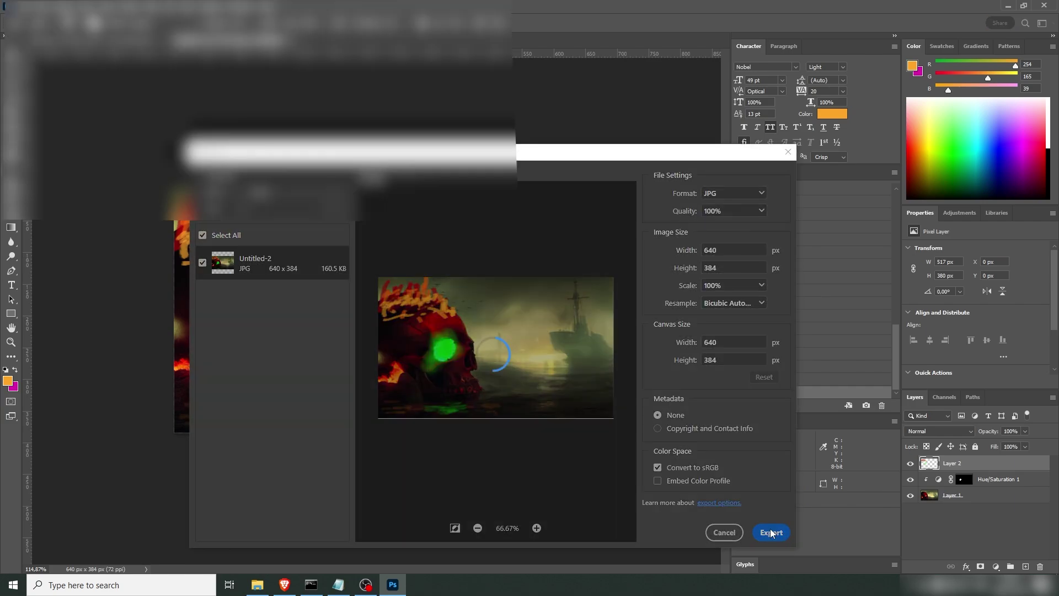
text(Skull)
key(Return)
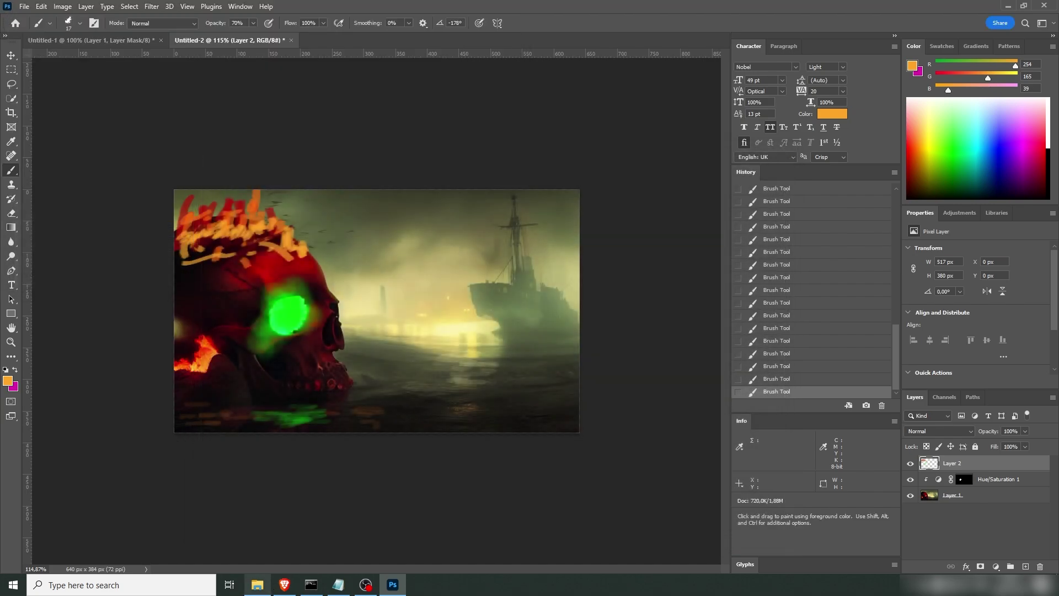
click(285, 584)
Load Skull1.jpg from Downloads into img2img, generate four variations, and enlarge the results
scroll(330, 363, down, 1)
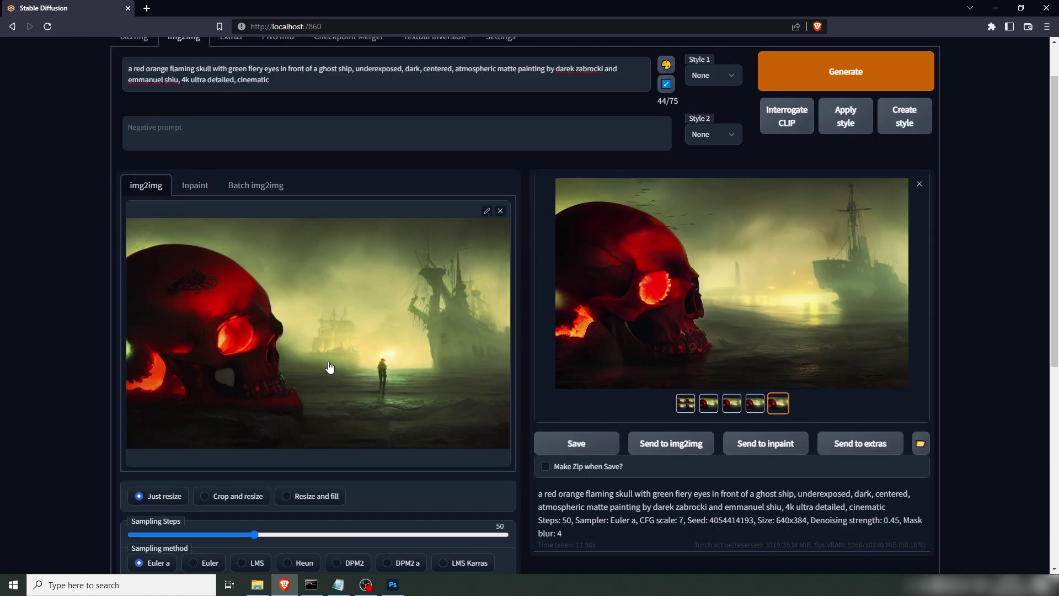
scroll(234, 419, up, 1)
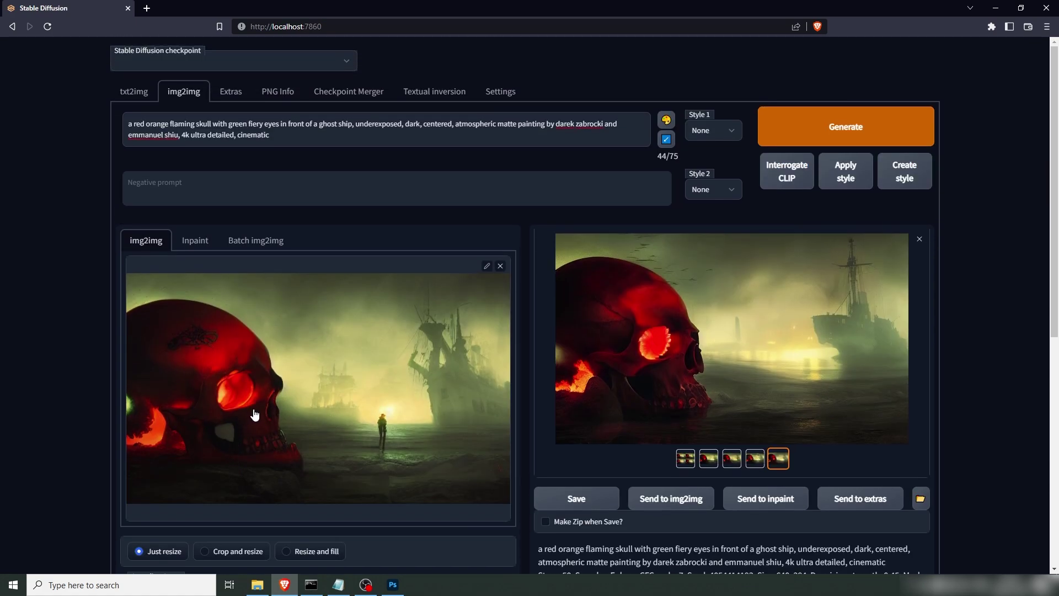
click(257, 585)
drag(367, 268, 240, 351)
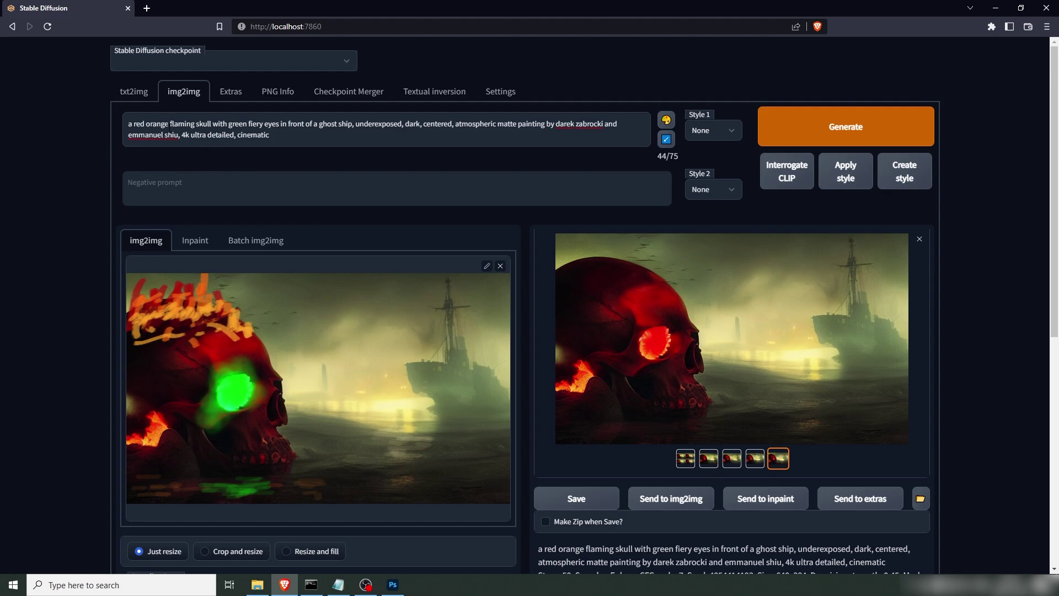
click(835, 132)
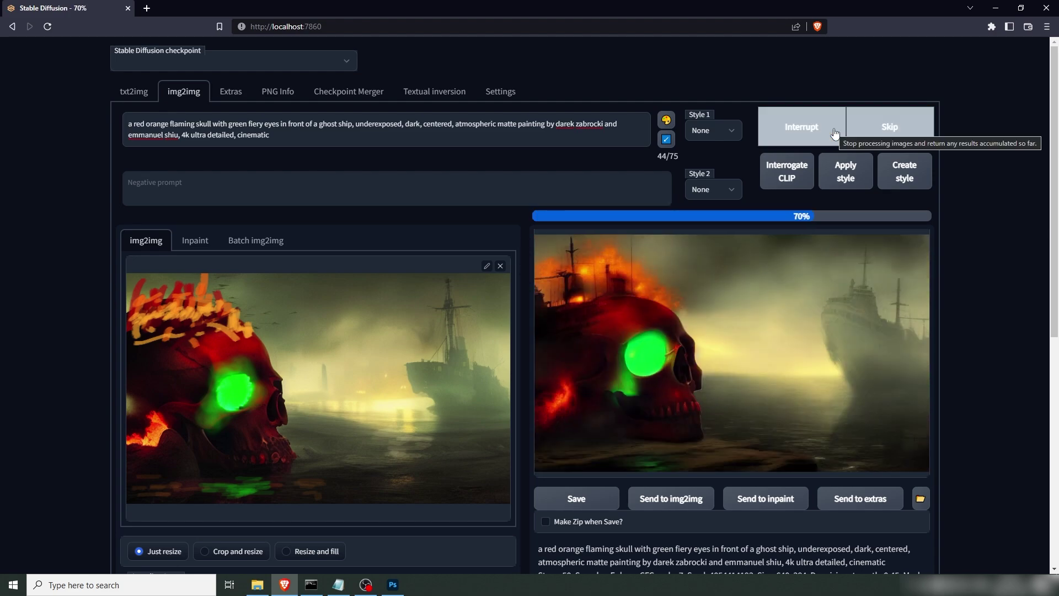
click(710, 348)
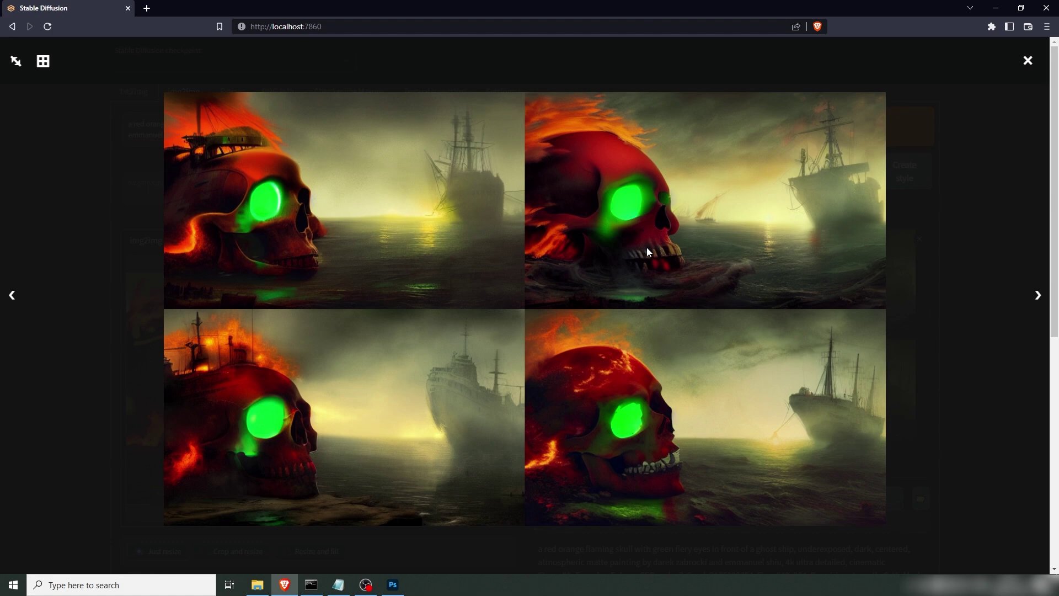
Use the third result as the img2img input and generate a new batch of variations
click(1026, 59)
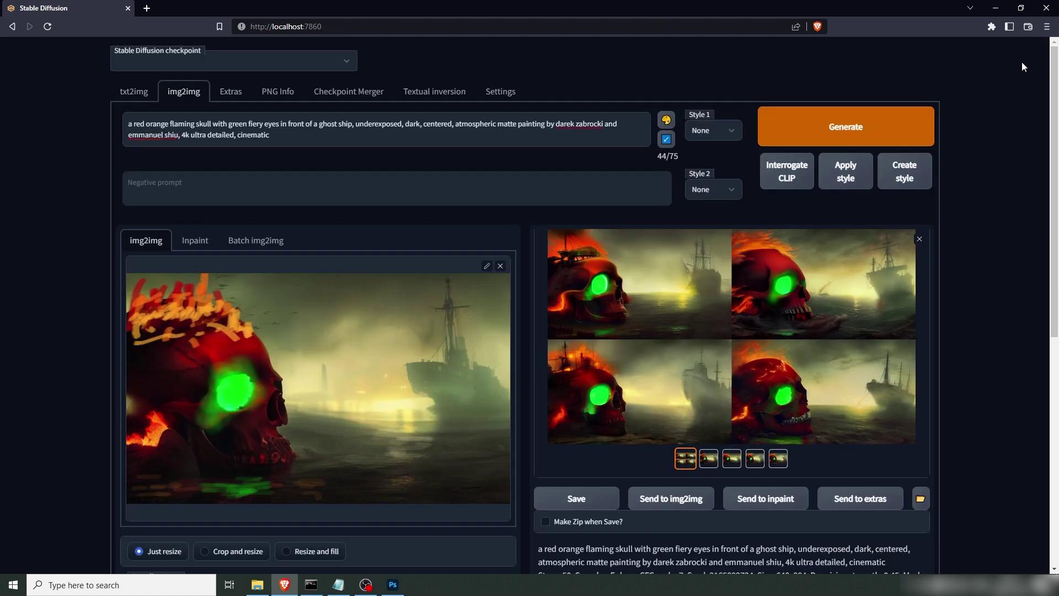
drag(822, 276, 306, 388)
click(731, 458)
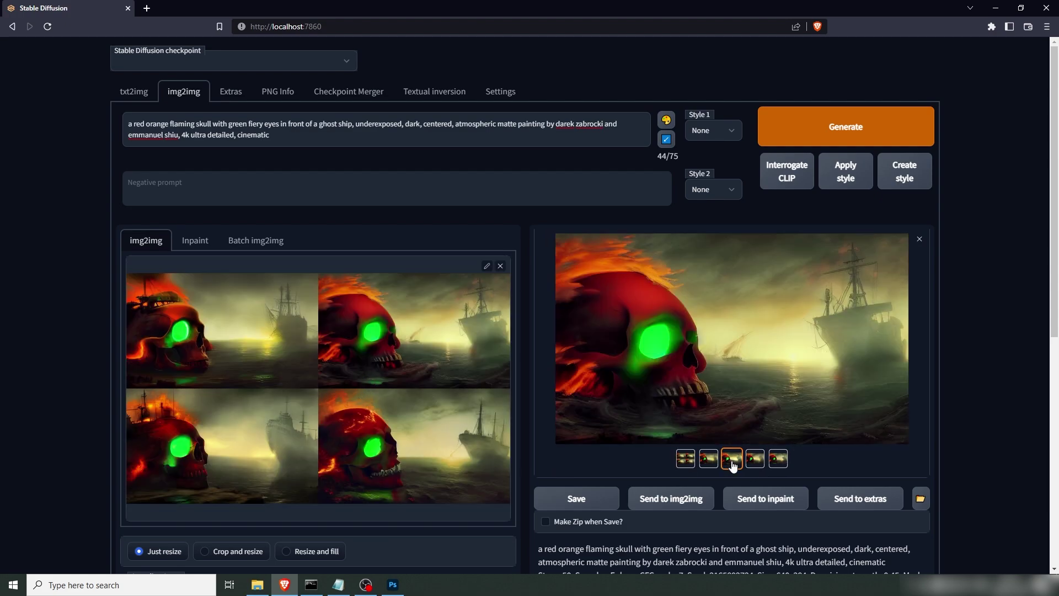
drag(718, 309, 351, 348)
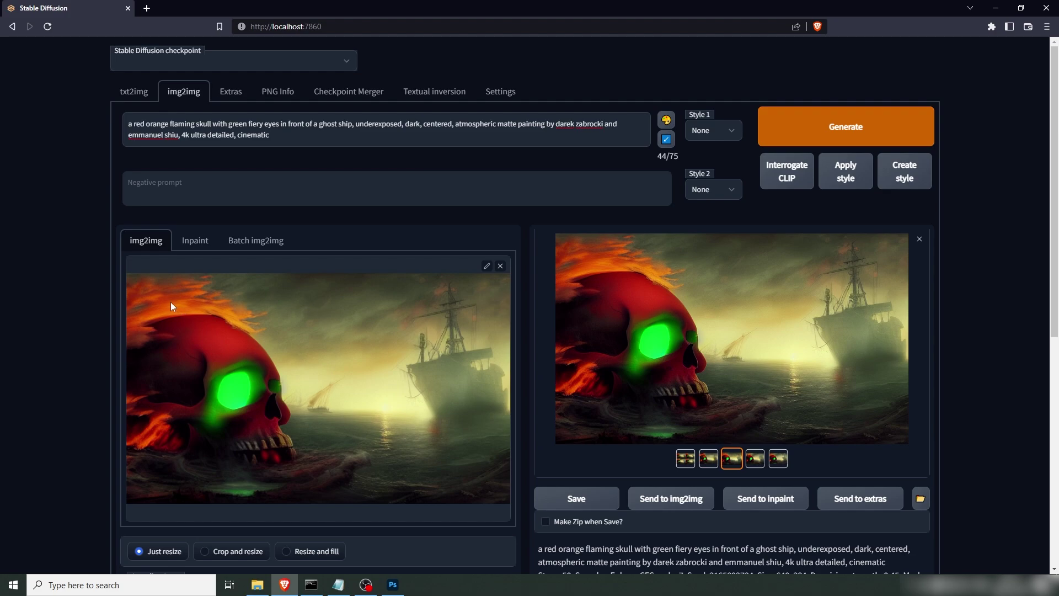
click(393, 584)
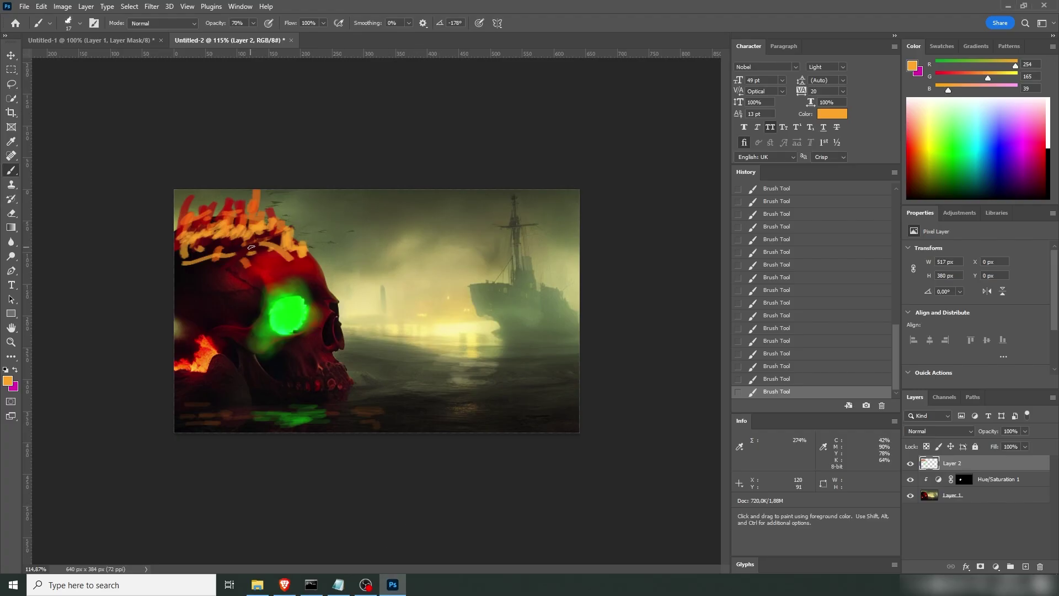
key(alt+Tab)
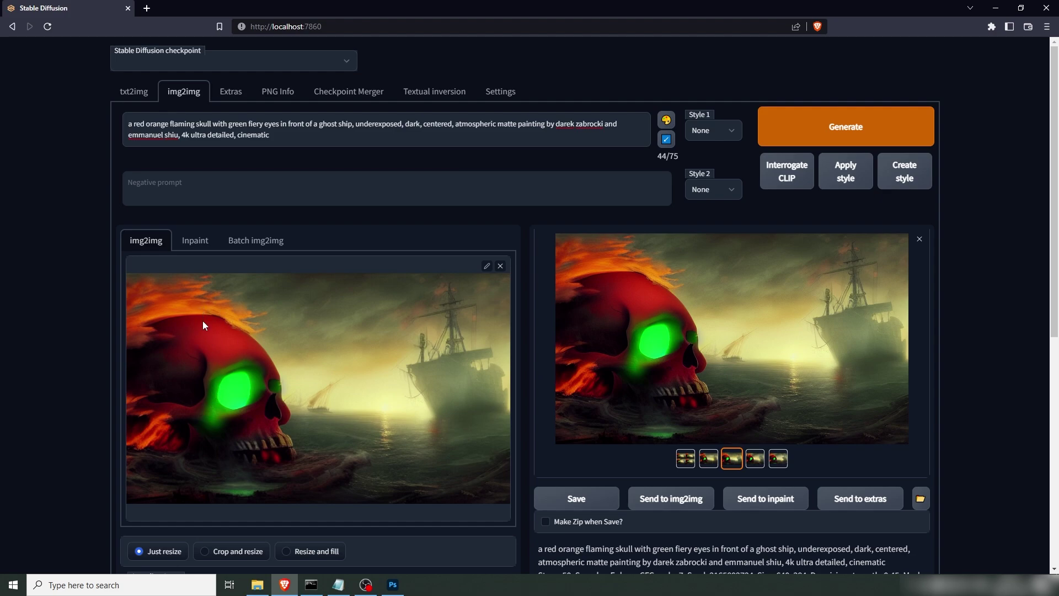
click(806, 134)
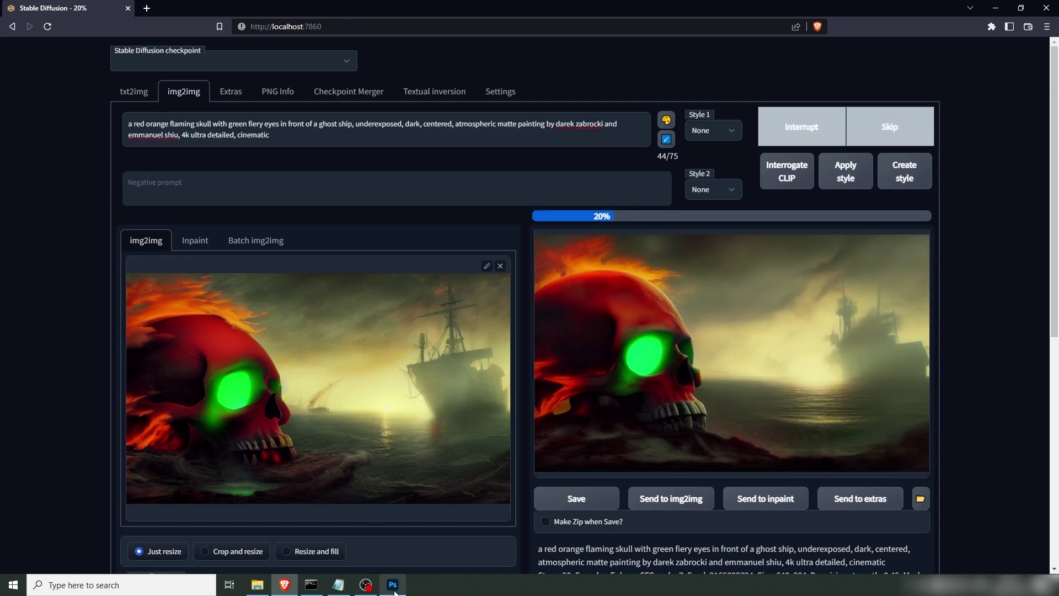
mouse_move(393, 591)
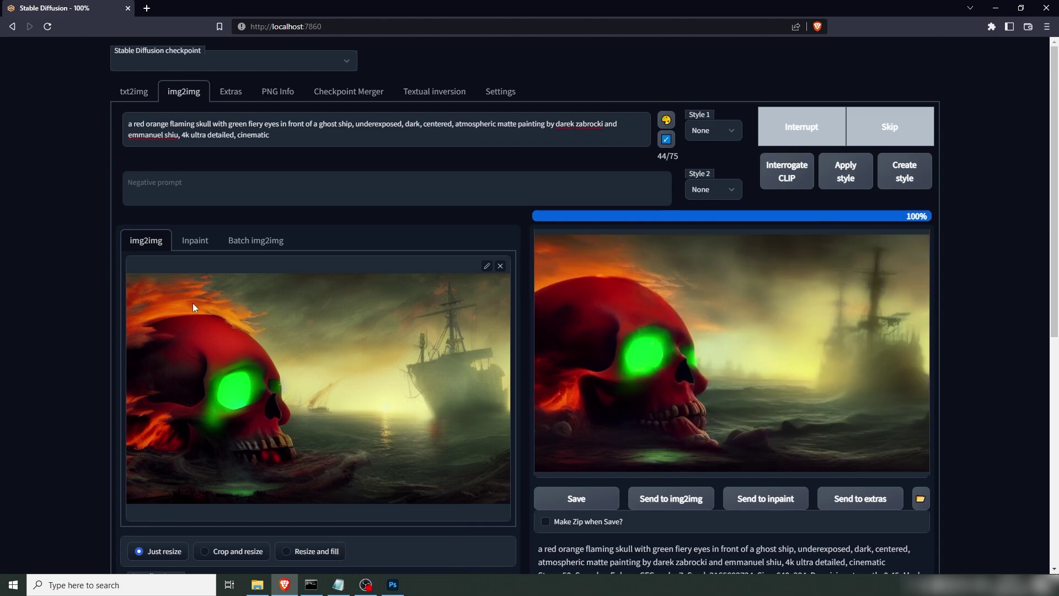
click(683, 368)
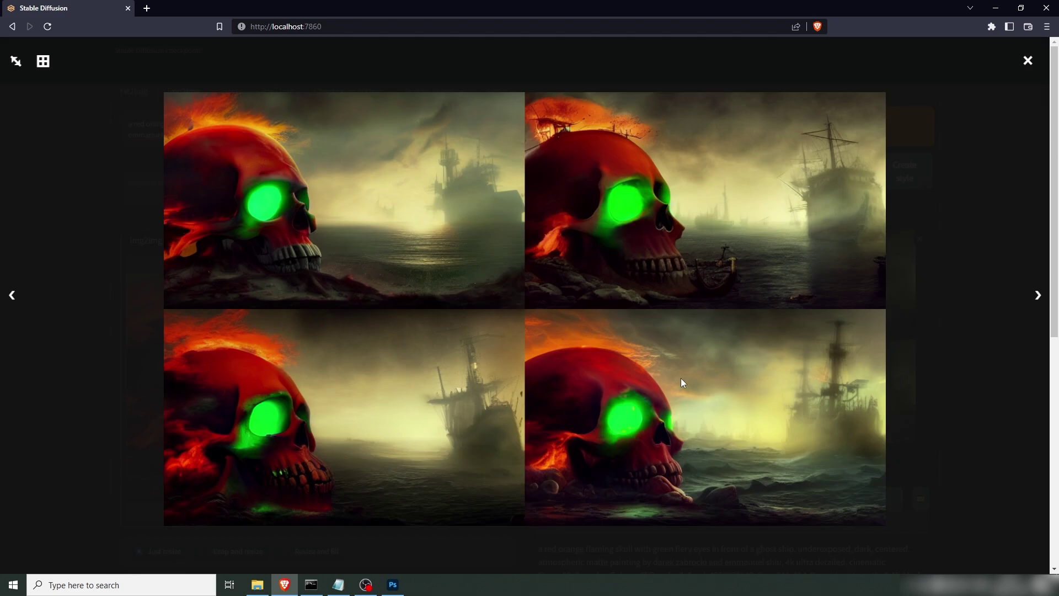
Feed the fifth result back into img2img and generate another round
click(711, 480)
click(778, 458)
drag(733, 359, 338, 370)
click(820, 128)
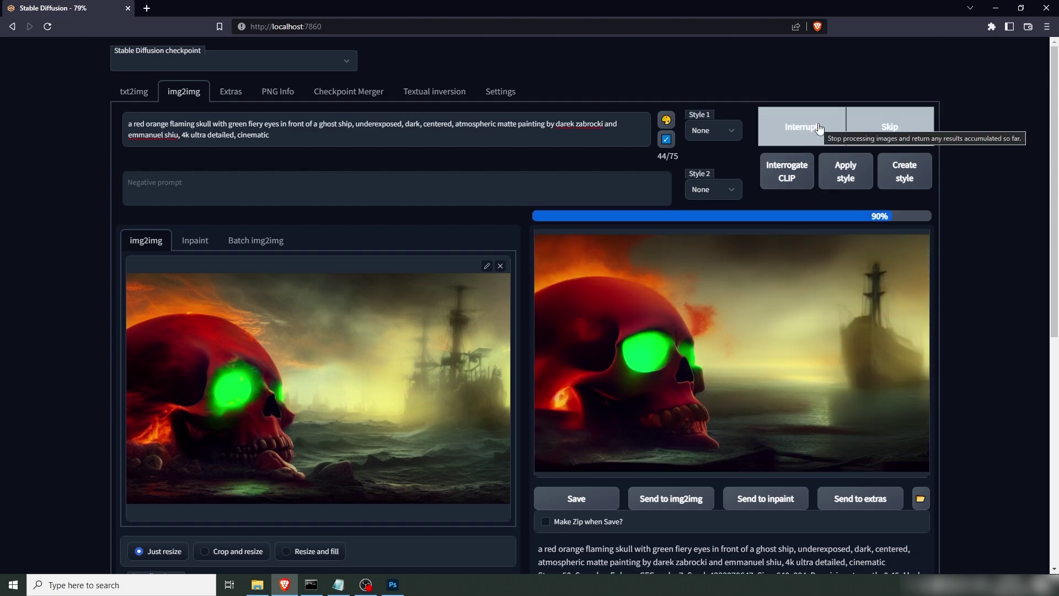
click(691, 408)
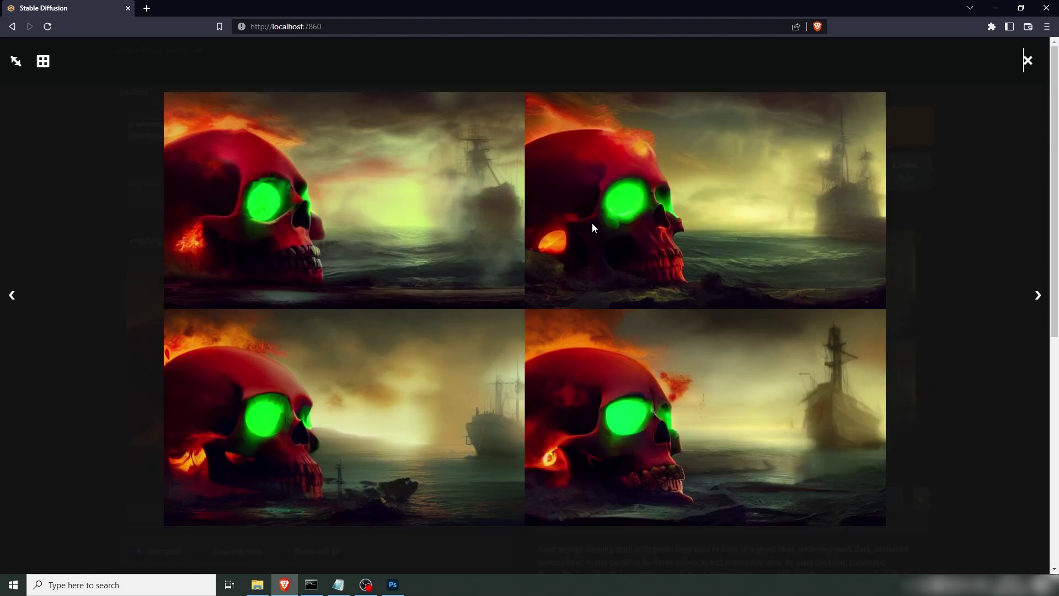
Raise the denoising strength from 0.45 to 0.6
click(1026, 61)
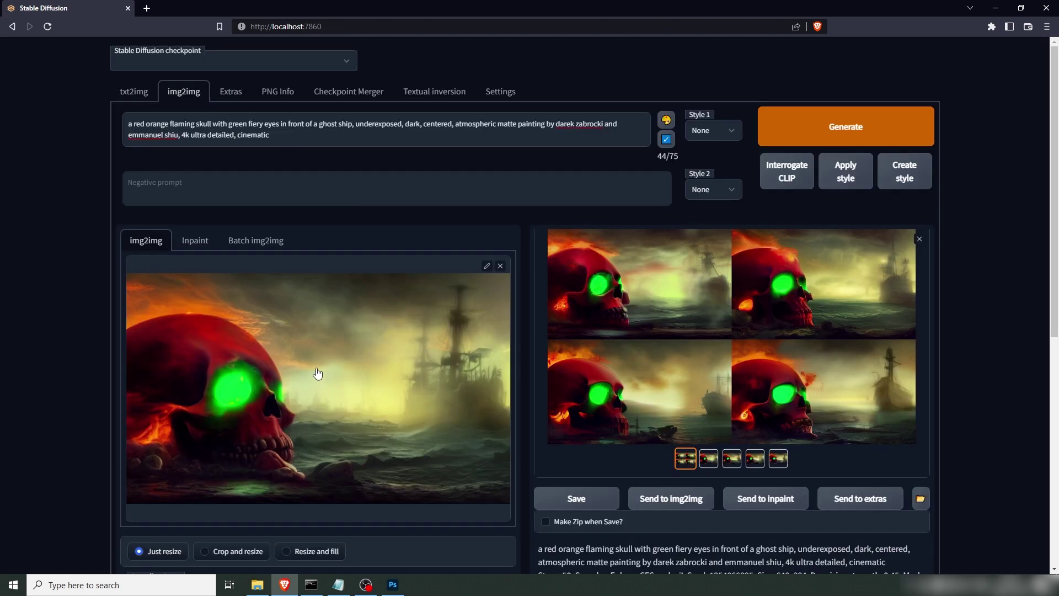
scroll(318, 373, down, 1)
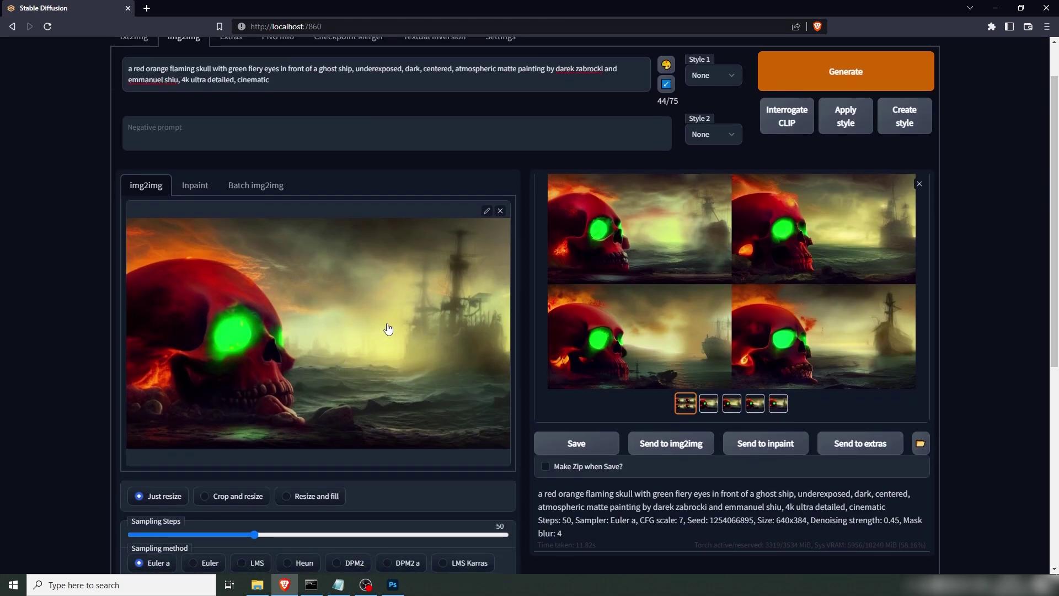
scroll(312, 369, down, 6)
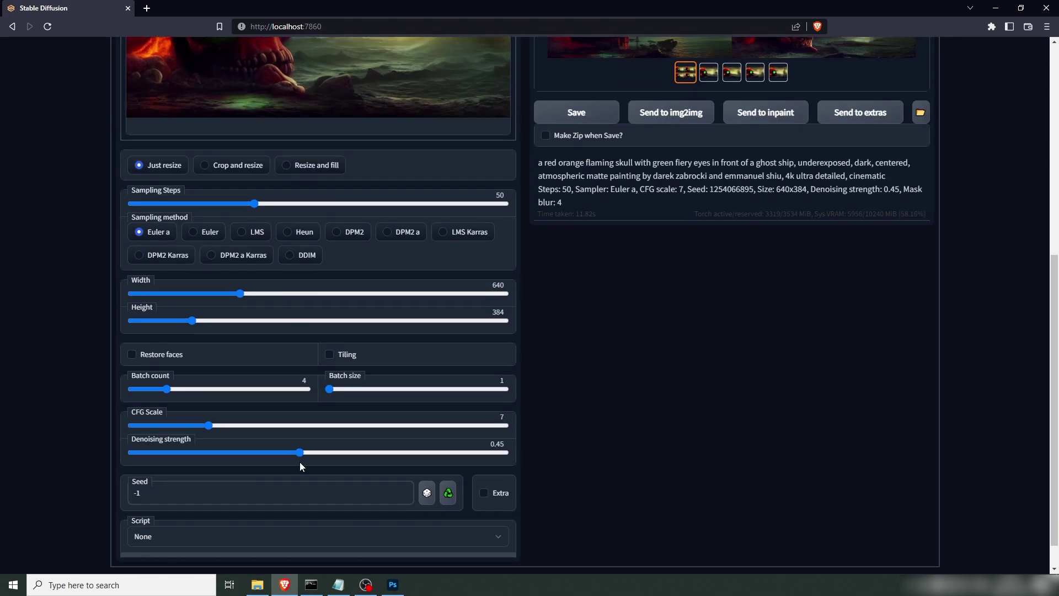
drag(300, 452, 330, 453)
scroll(725, 411, up, 5)
scroll(725, 416, down, 5)
click(348, 453)
drag(348, 455, 355, 456)
Generate four skull variations at the new strength and compare them enlarged
scroll(721, 373, up, 5)
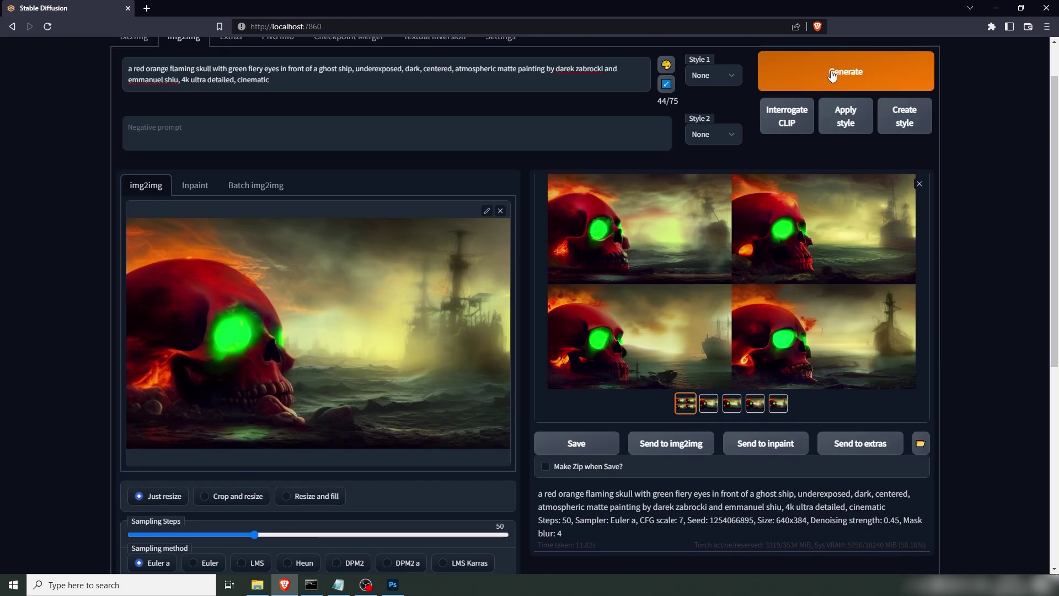
scroll(794, 116, up, 1)
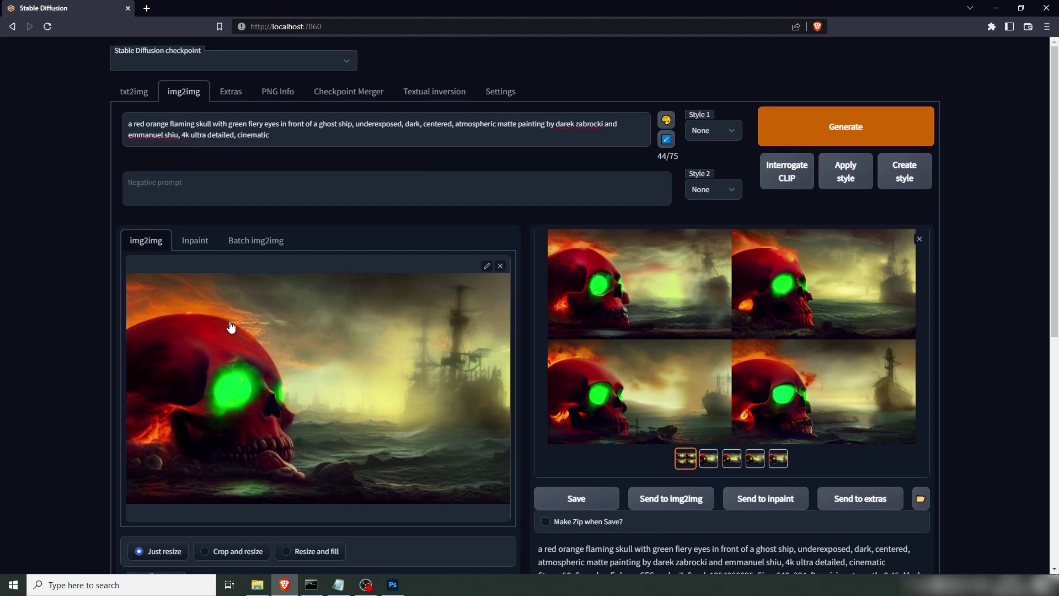
click(836, 118)
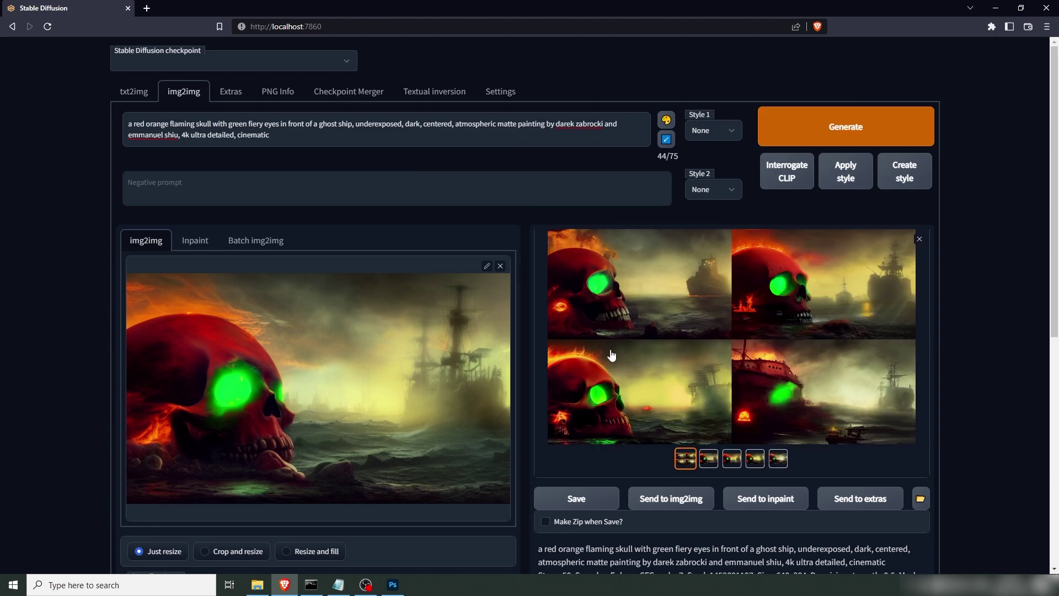
click(650, 325)
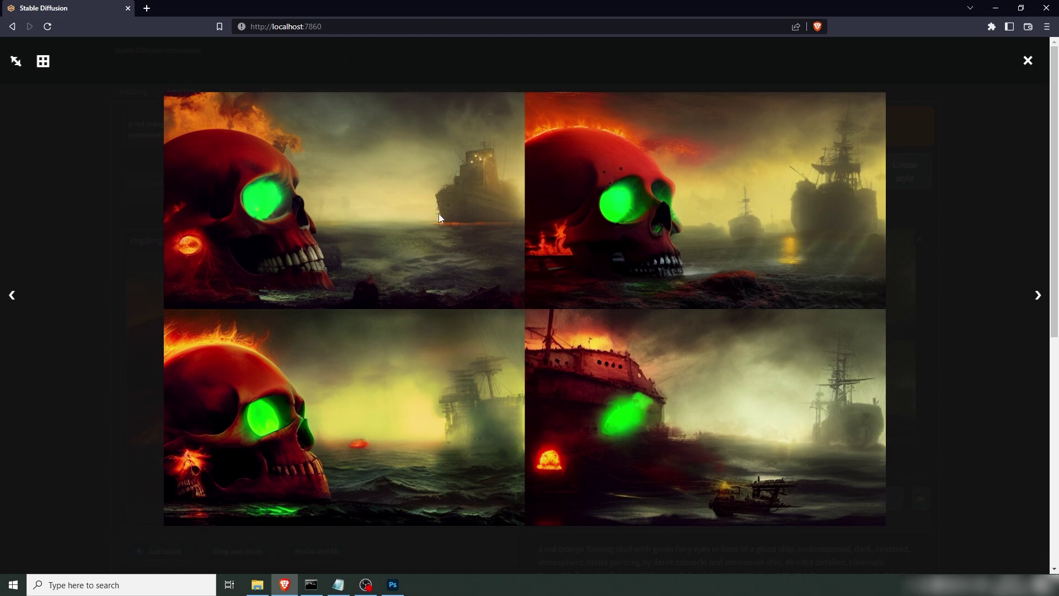
click(1027, 64)
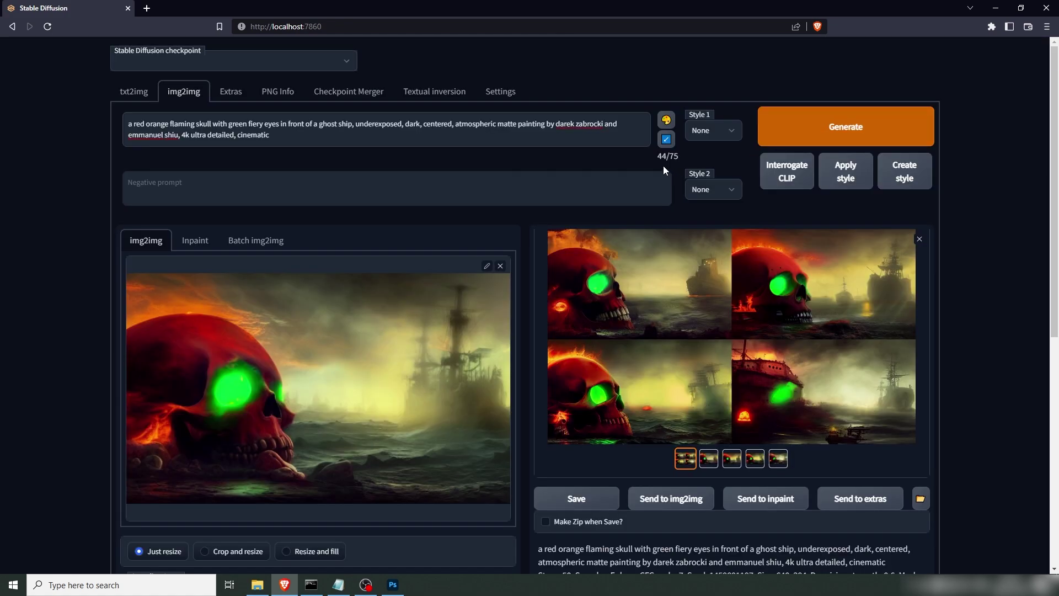
Set Denoising strength back to 0.55, generate four new variations, and inspect the output grid enlarged
scroll(406, 403, down, 5)
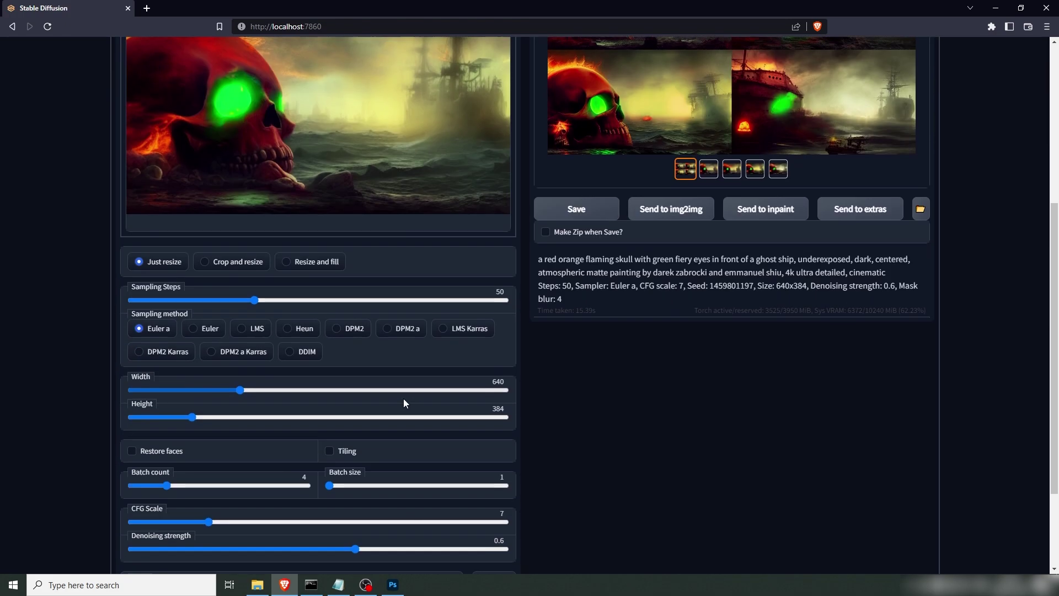
scroll(405, 404, down, 2)
drag(354, 420, 337, 419)
scroll(731, 346, up, 6)
click(823, 98)
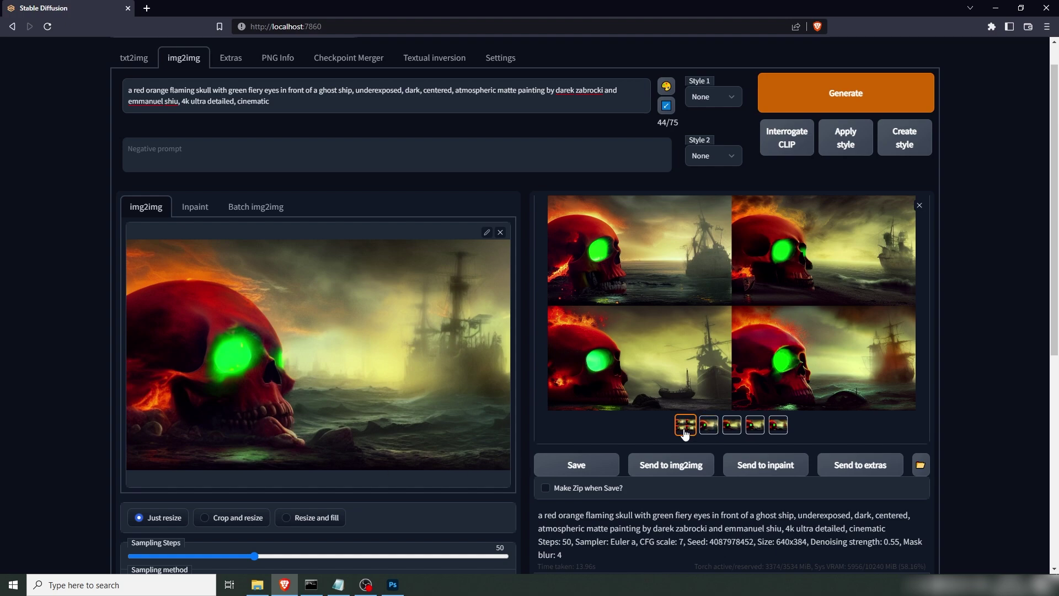
click(693, 304)
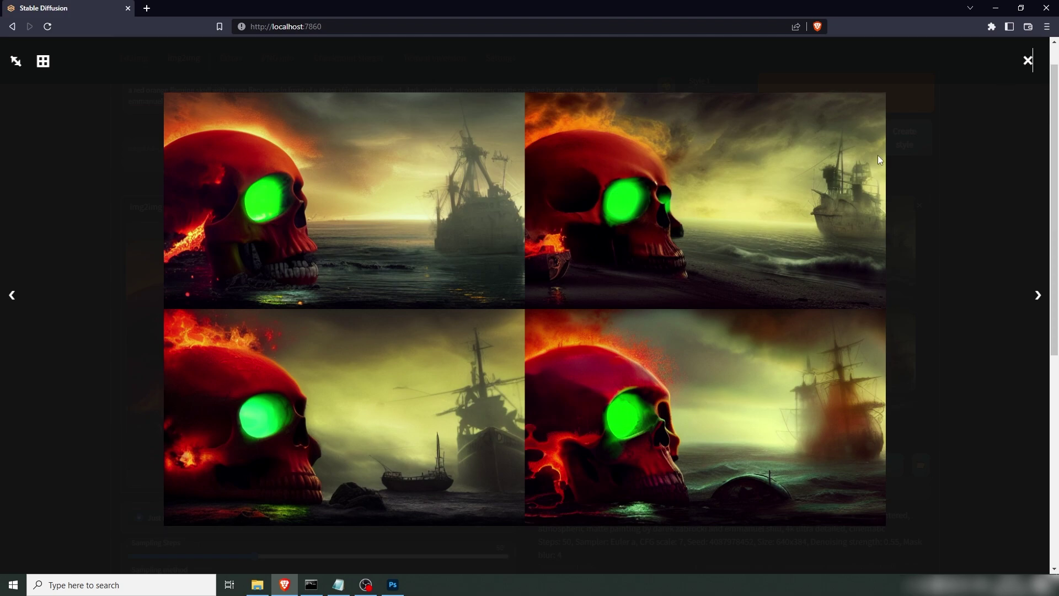
click(1026, 62)
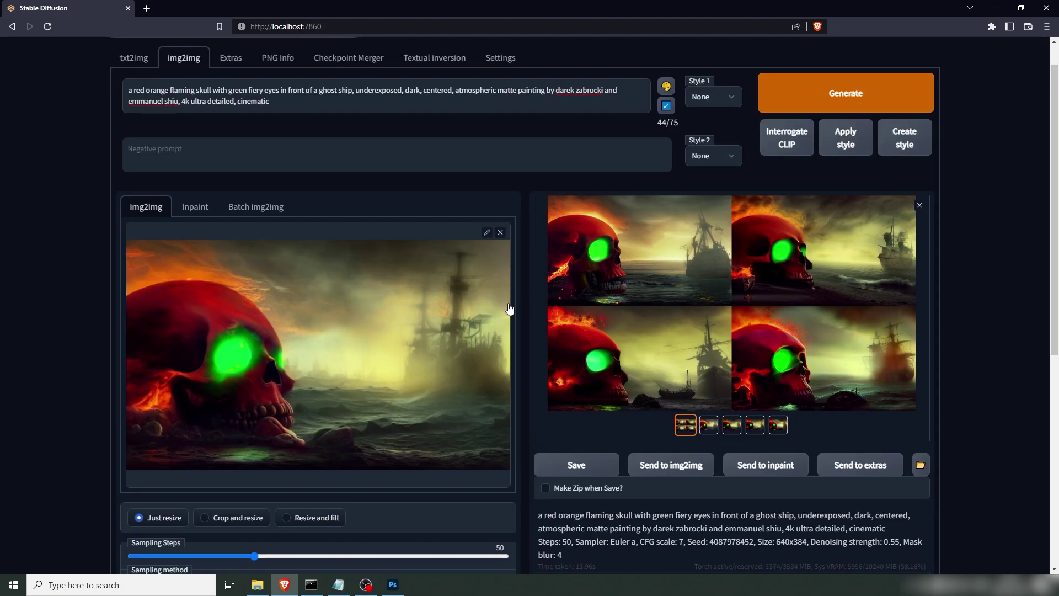
Copy the img2img input image and paste it into the Photoshop document
right_click(316, 318)
click(339, 351)
key(alt+Tab)
key(ctrl+v)
key(alt+Tab)
Copy the fourth generated result and paste it into Photoshop as a new layer
click(732, 434)
click(756, 427)
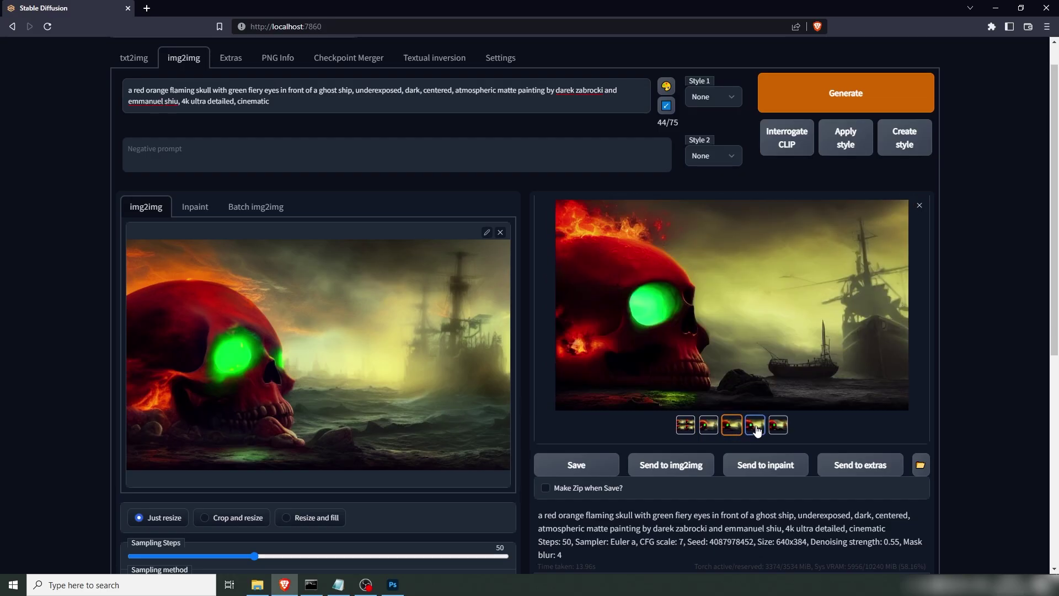
right_click(705, 296)
click(724, 318)
key(alt+Tab)
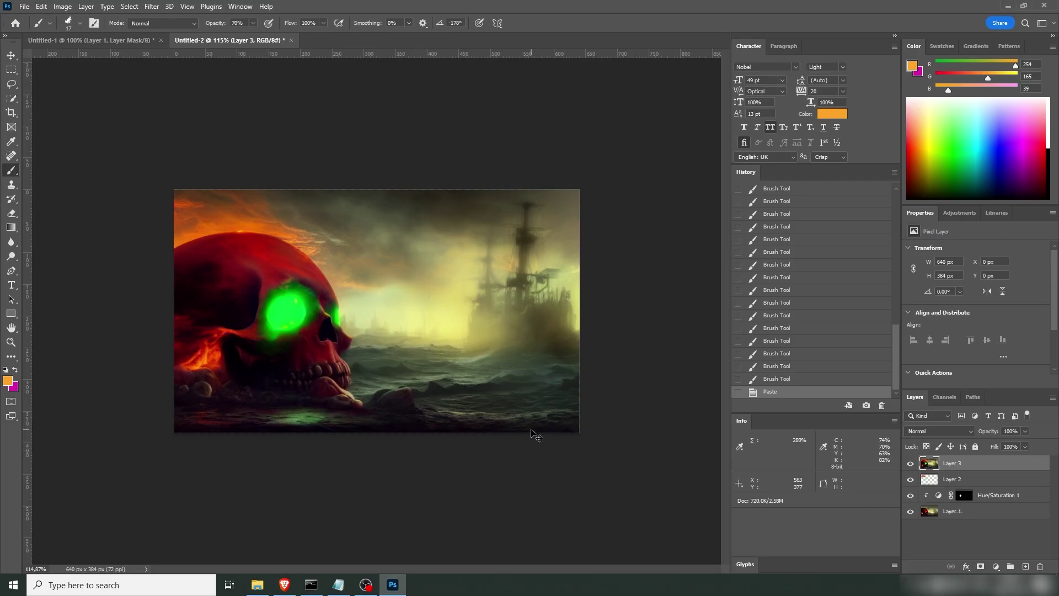
key(ctrl+v)
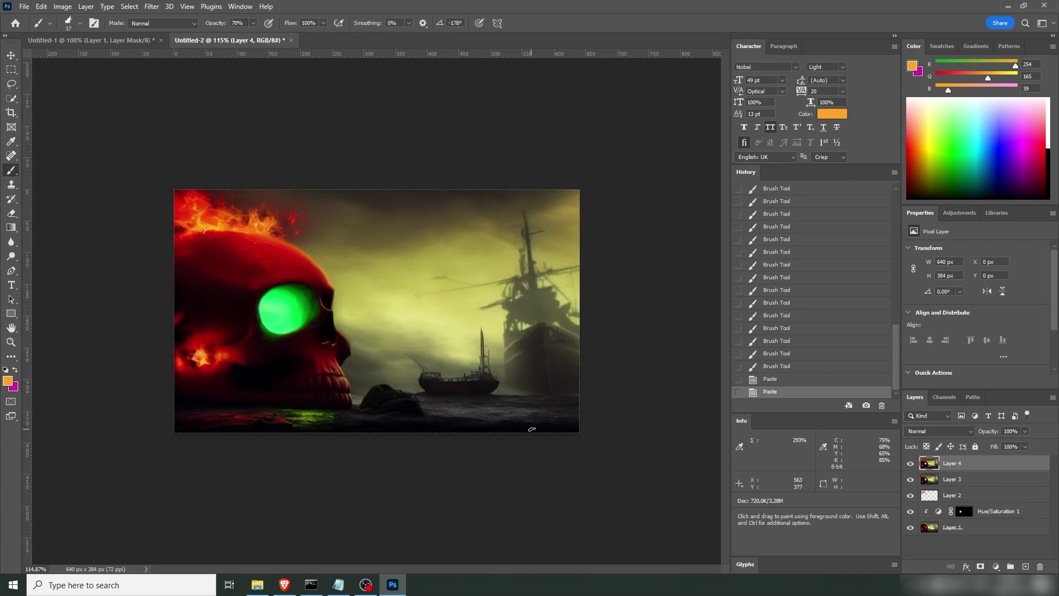
click(915, 463)
click(915, 463)
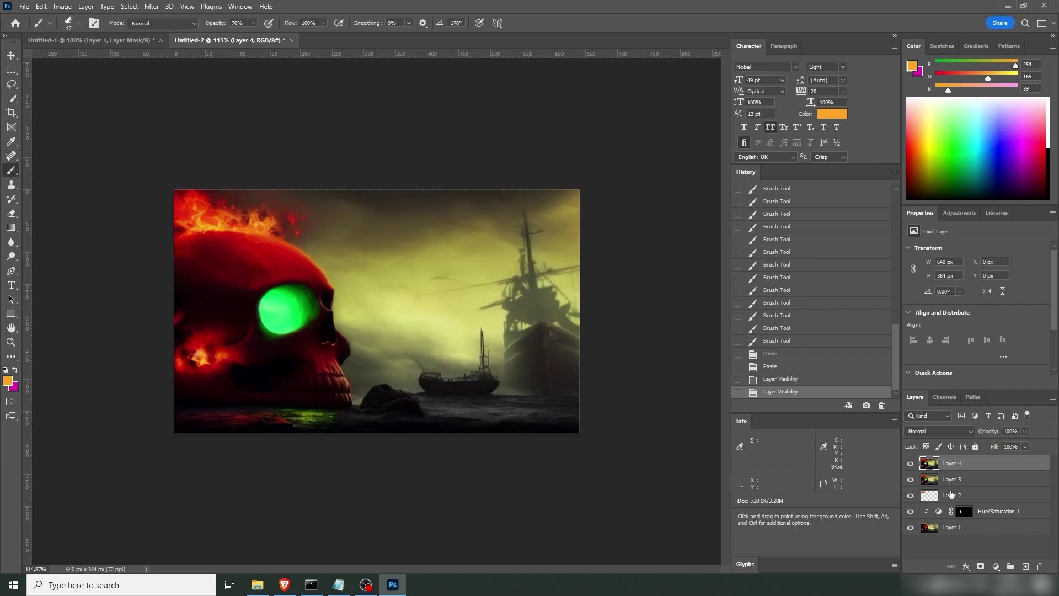
Add a black mask to Layer 4 and paint the flames back over the skull top with an 80 px brush at 30% opacity
click(981, 567)
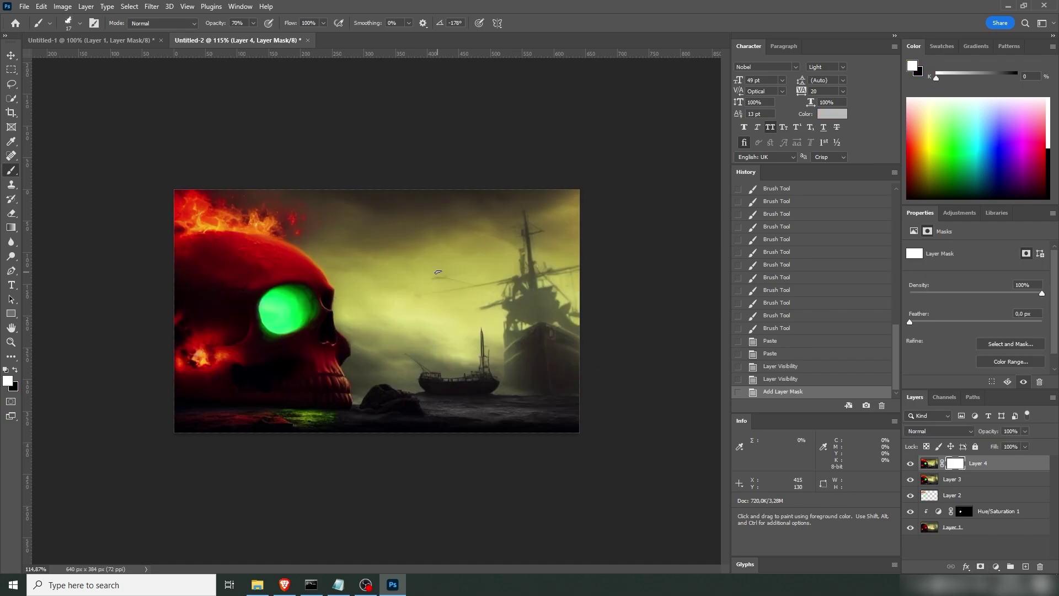
key(ctrl+BackSpace)
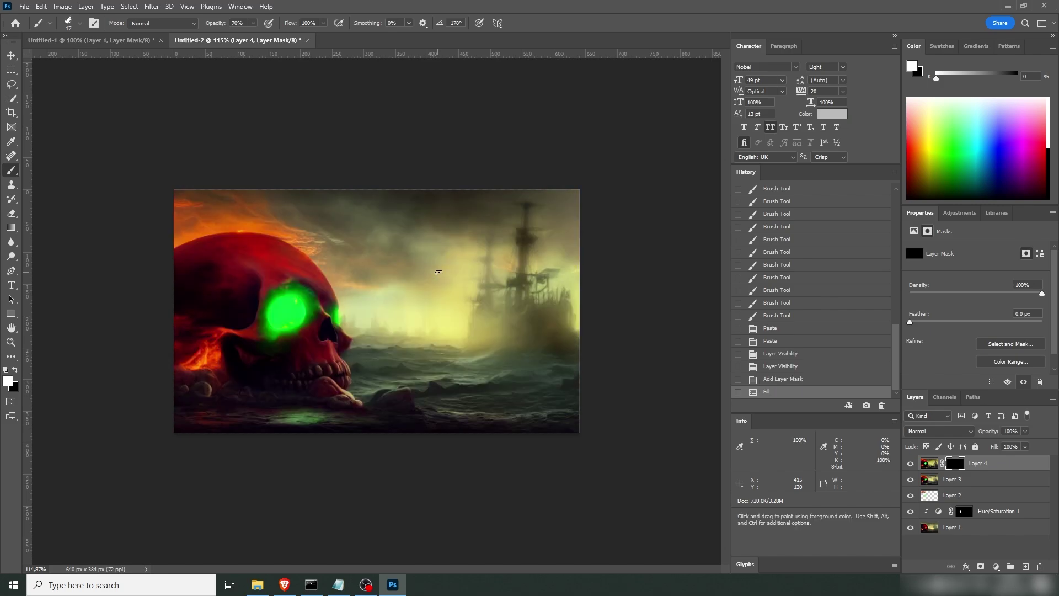
right_click(251, 207)
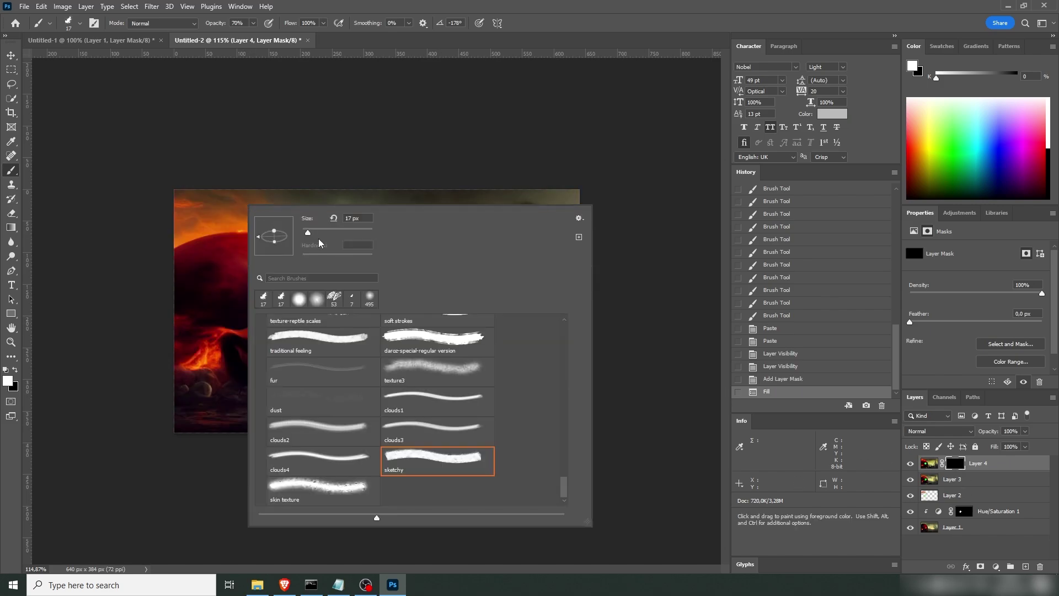
drag(316, 232, 330, 232)
click(214, 221)
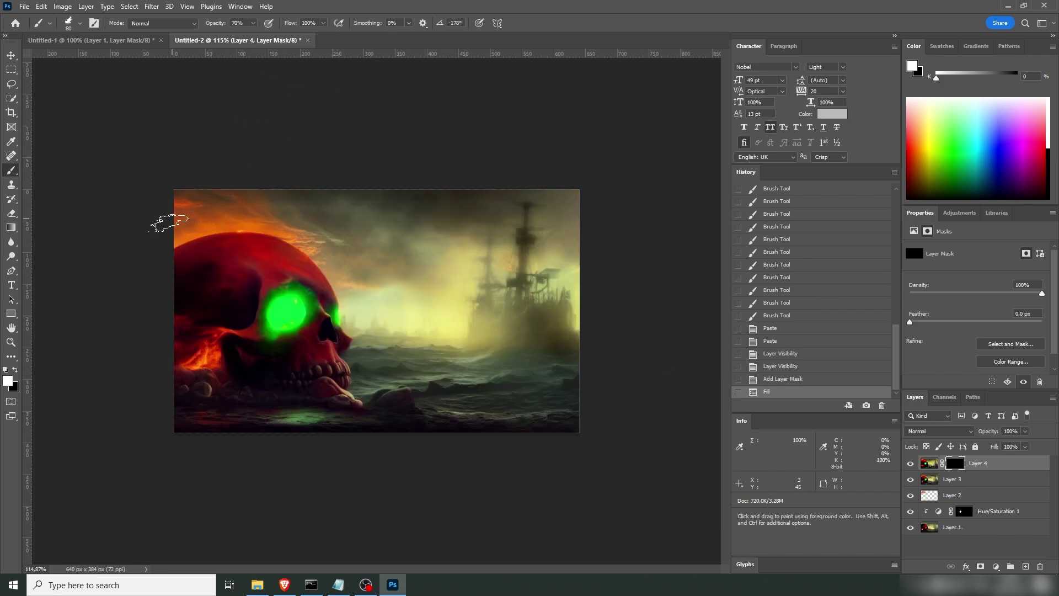
key(3)
mouse_move(167, 249)
mouse_down()
mouse_move(182, 217)
mouse_move(297, 250)
mouse_move(224, 233)
mouse_move(163, 187)
mouse_move(182, 249)
mouse_move(183, 218)
mouse_move(185, 235)
mouse_move(204, 228)
mouse_move(202, 207)
mouse_up()
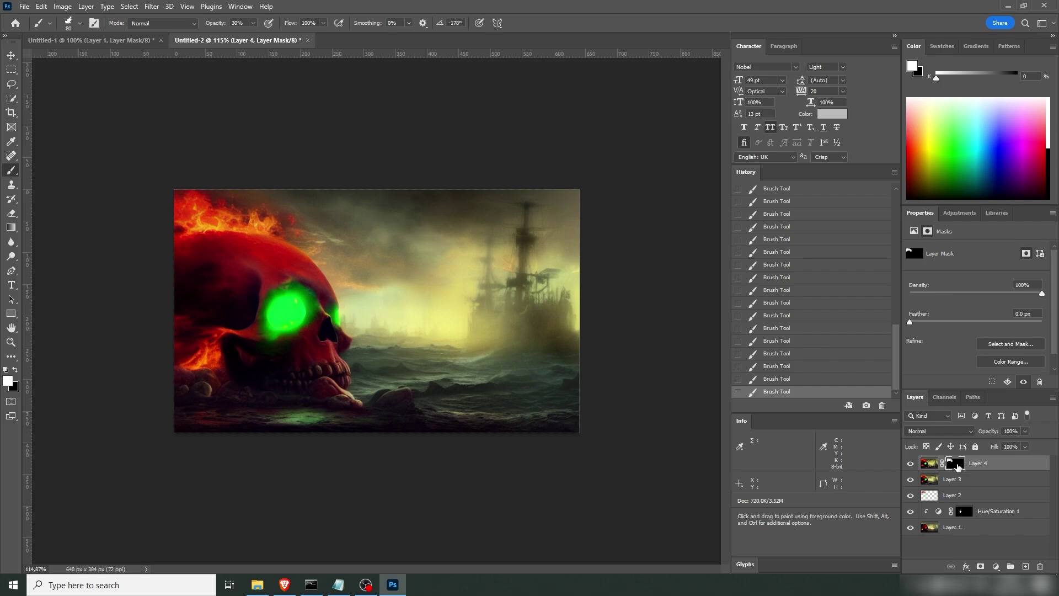
Disable and re-enable Layer 4's mask to compare before and after
right_click(957, 467)
click(961, 470)
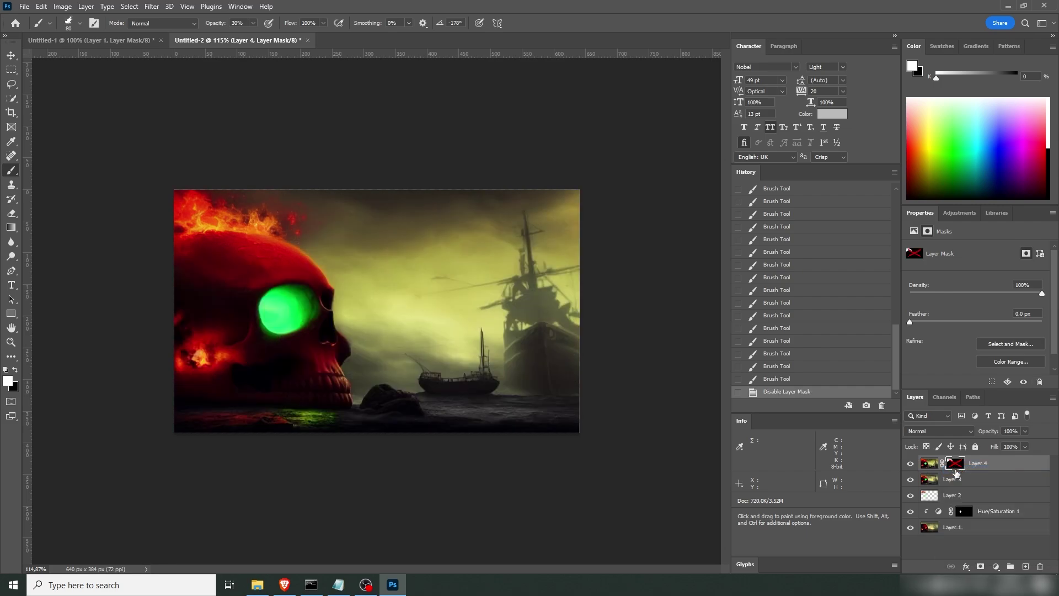
right_click(957, 466)
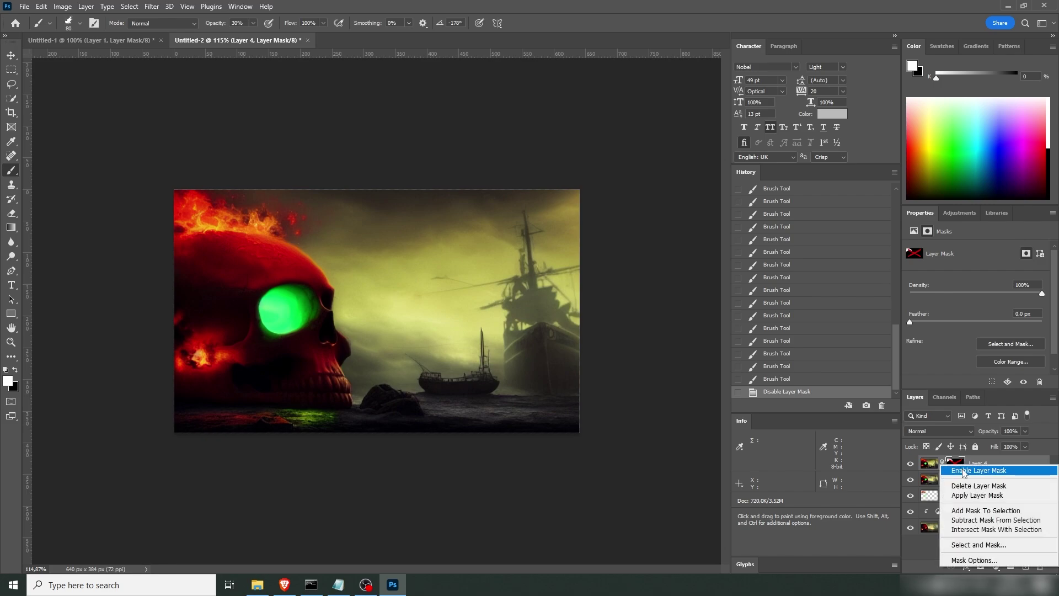
click(964, 471)
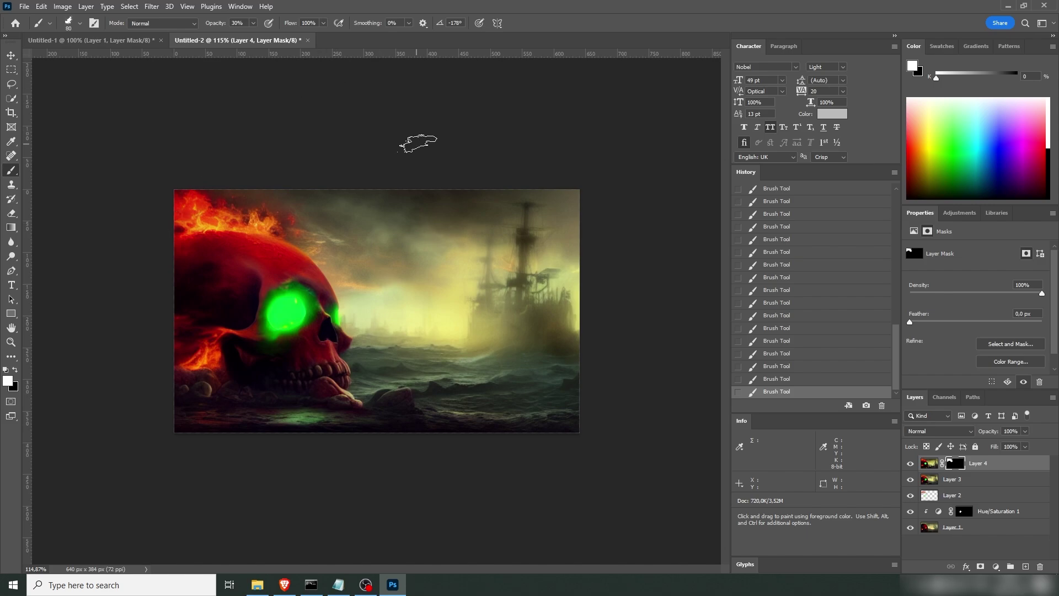
Export the composite as a JPG named Skull2
key(alt+shift+ctrl+w)
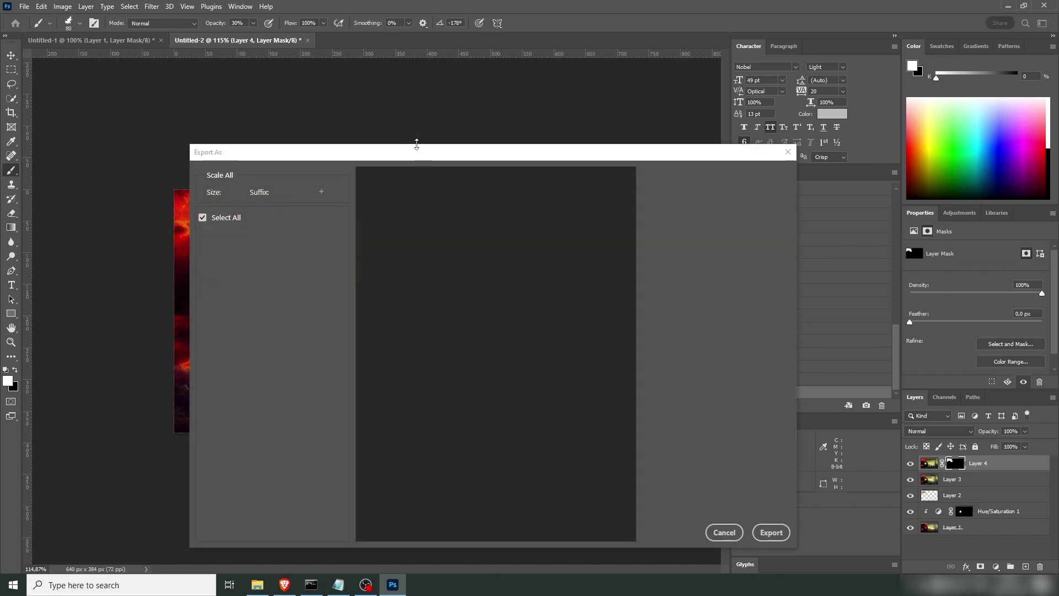
click(771, 532)
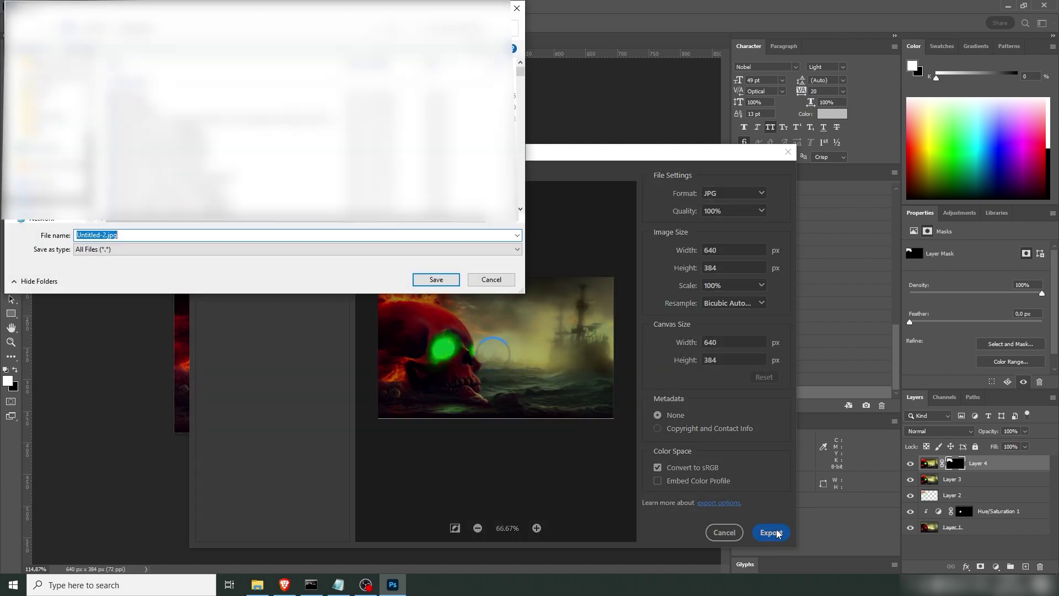
text(Skull2)
key(Return)
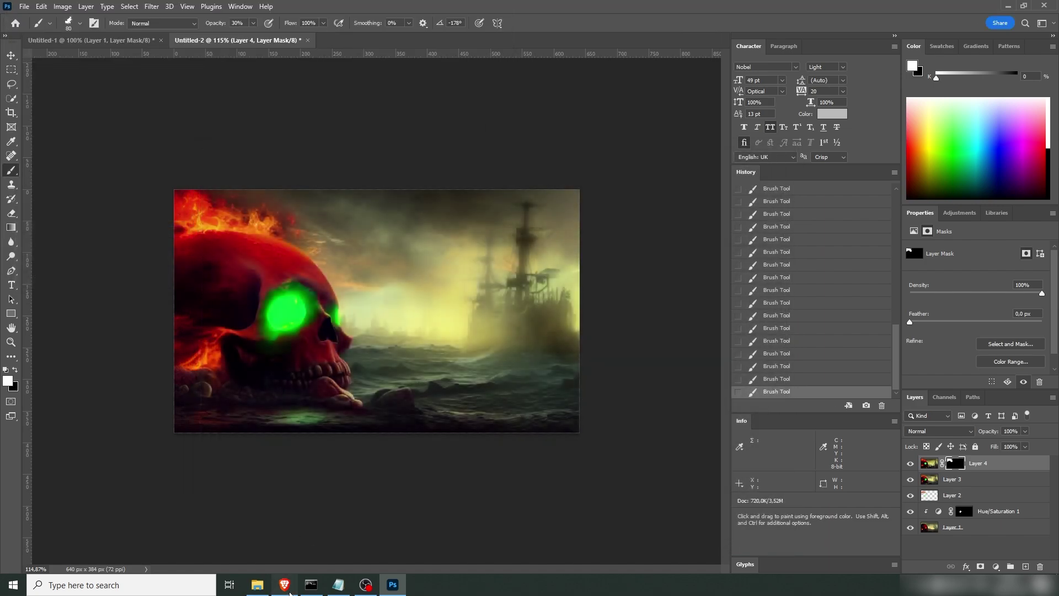
click(284, 585)
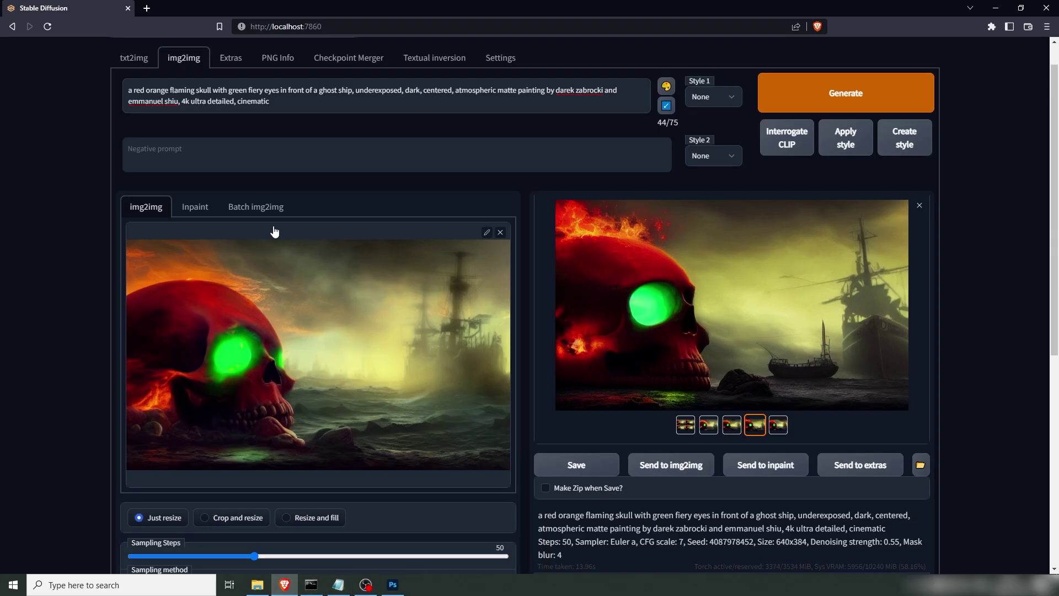
Load Skull2.jpg as the img2img input and lower Denoising strength to 0.35
click(258, 584)
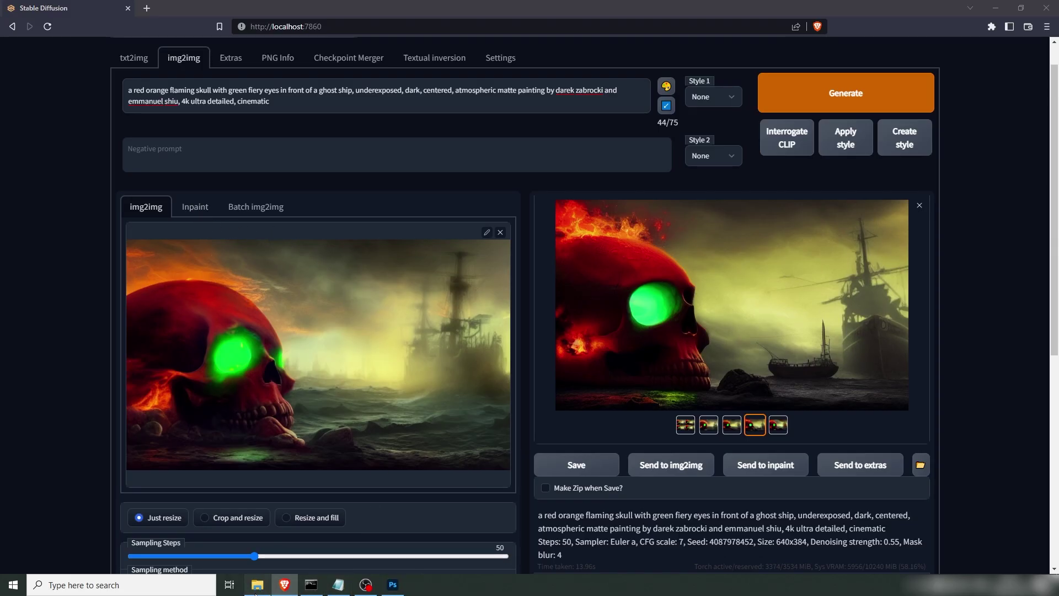
drag(375, 270, 281, 344)
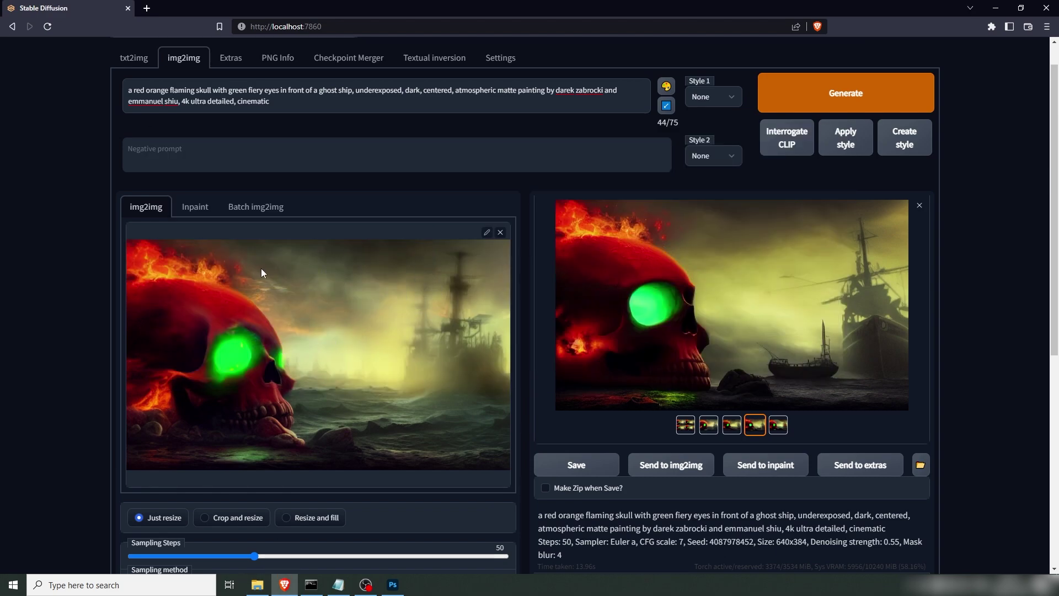
scroll(261, 268, down, 7)
drag(338, 419, 263, 426)
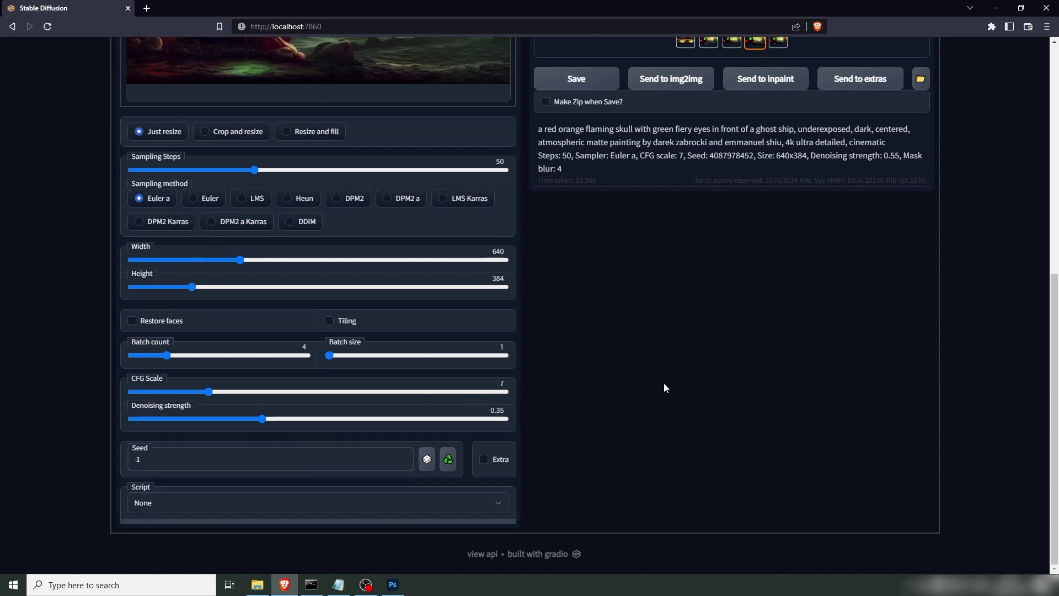
scroll(667, 426, up, 8)
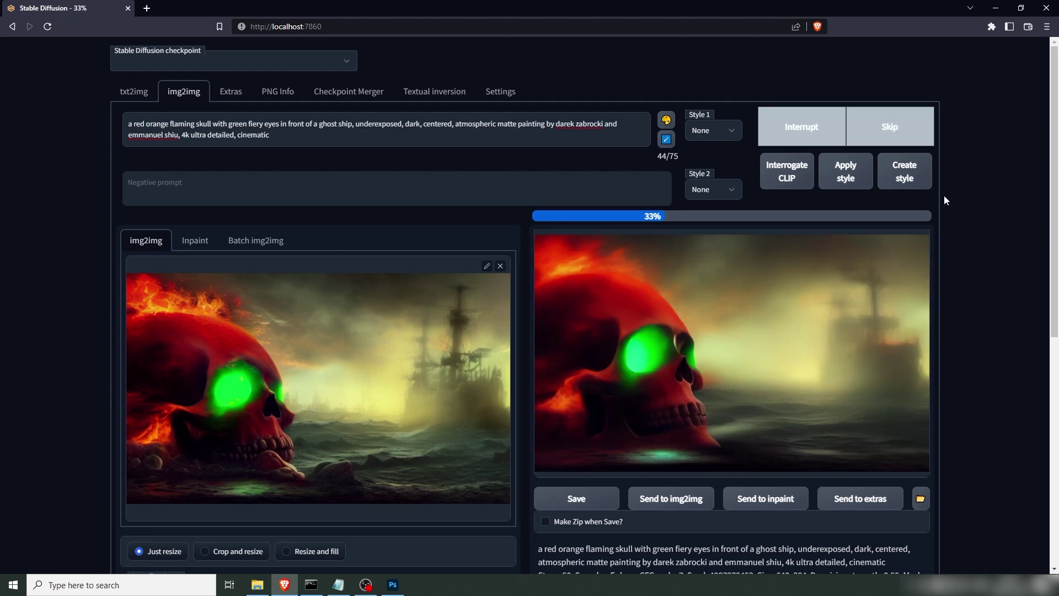
Generate four new variations from the Skull2 composite and view the 2x2 grid full screen
scroll(203, 469, down, 6)
scroll(885, 392, up, 6)
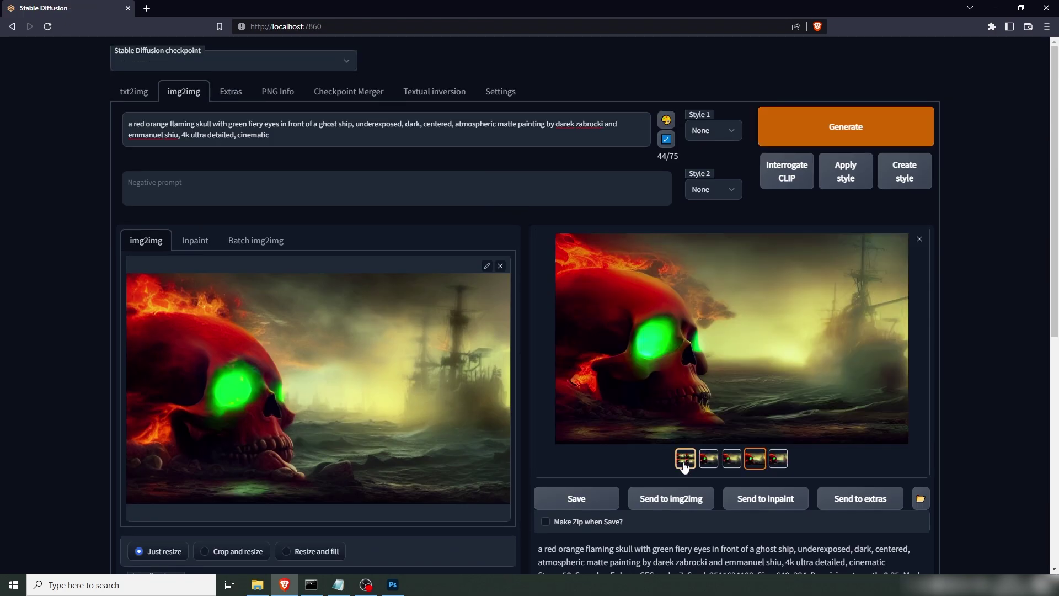
click(685, 458)
click(802, 284)
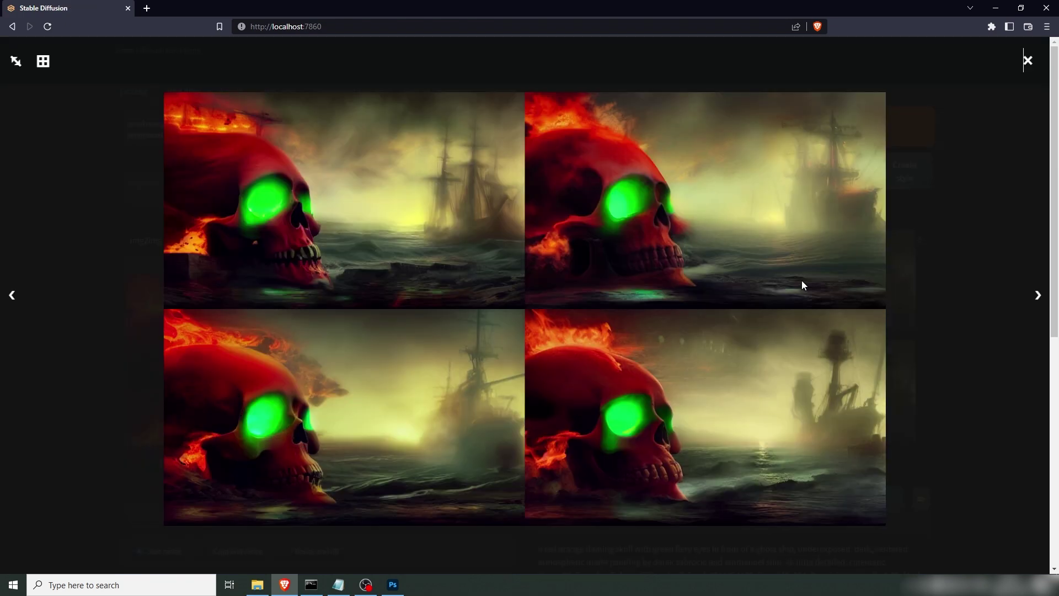
click(1026, 65)
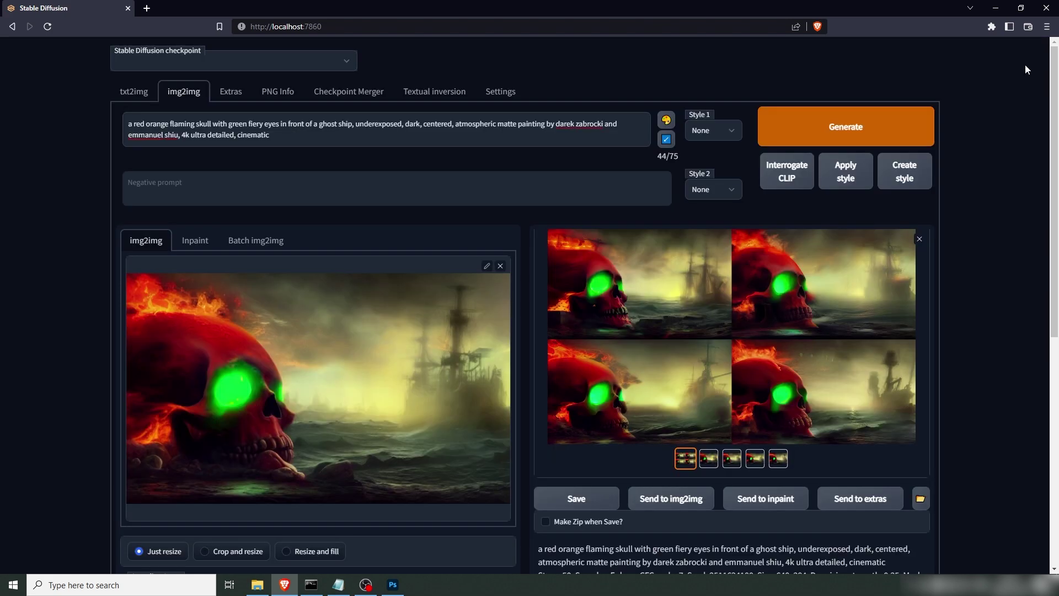
click(846, 126)
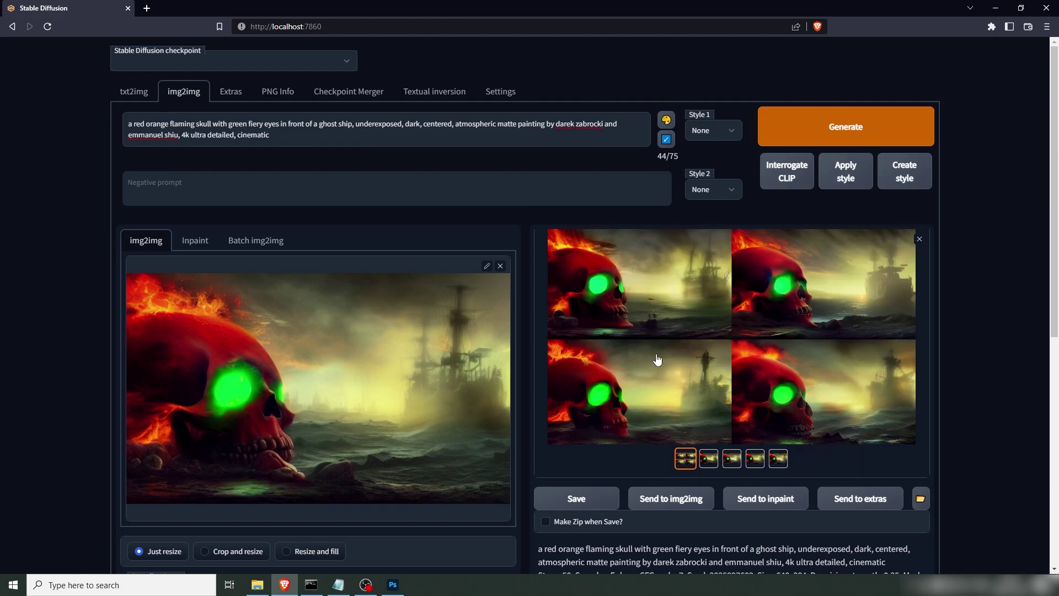
click(683, 354)
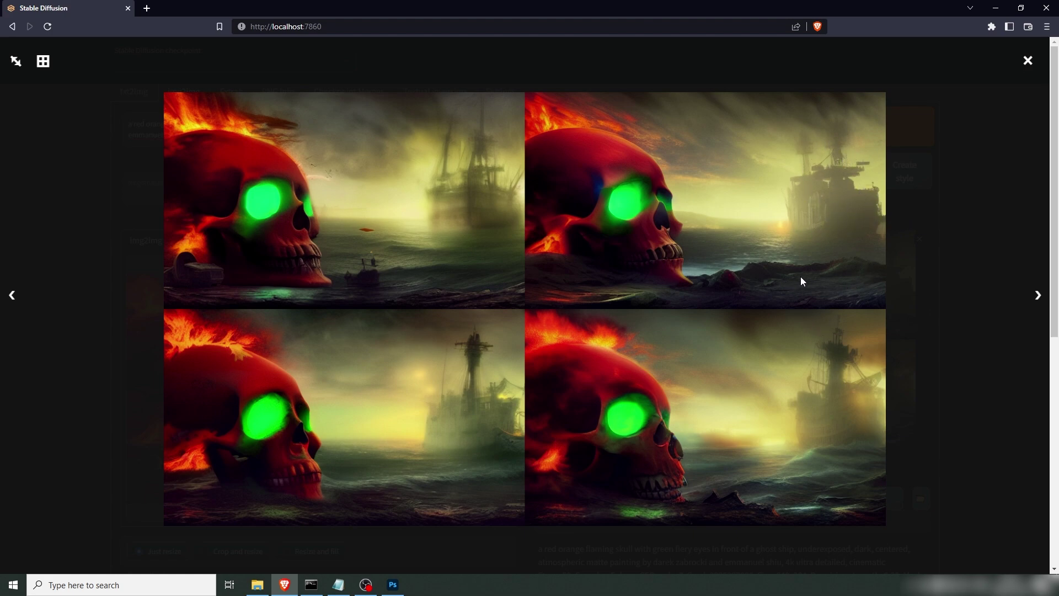
click(1029, 61)
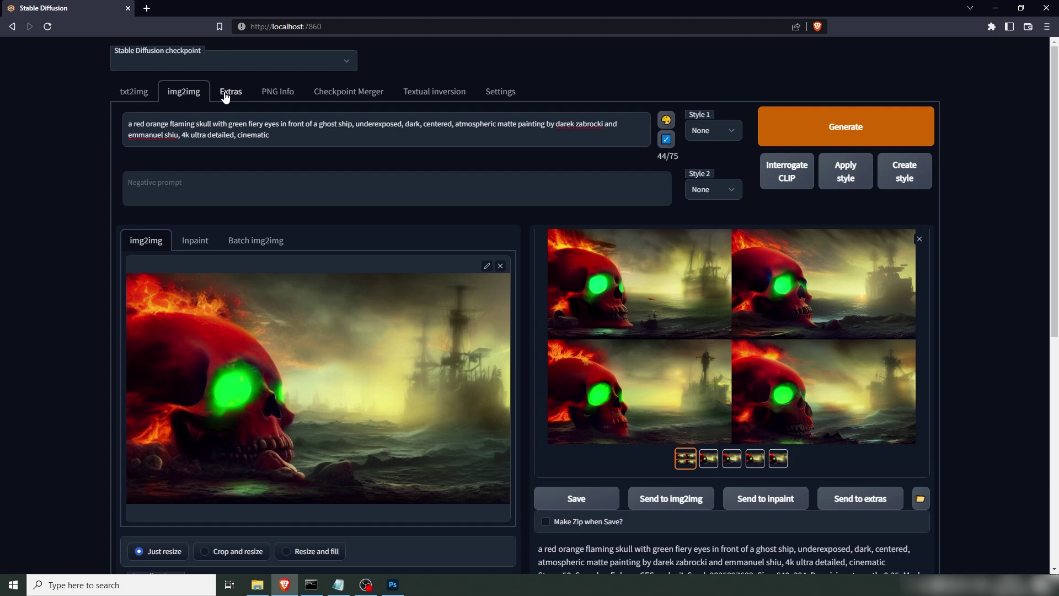
Load the skull image into the Extras tab source for 4x SwinIR_4x upscaling and view the result full screen
click(231, 92)
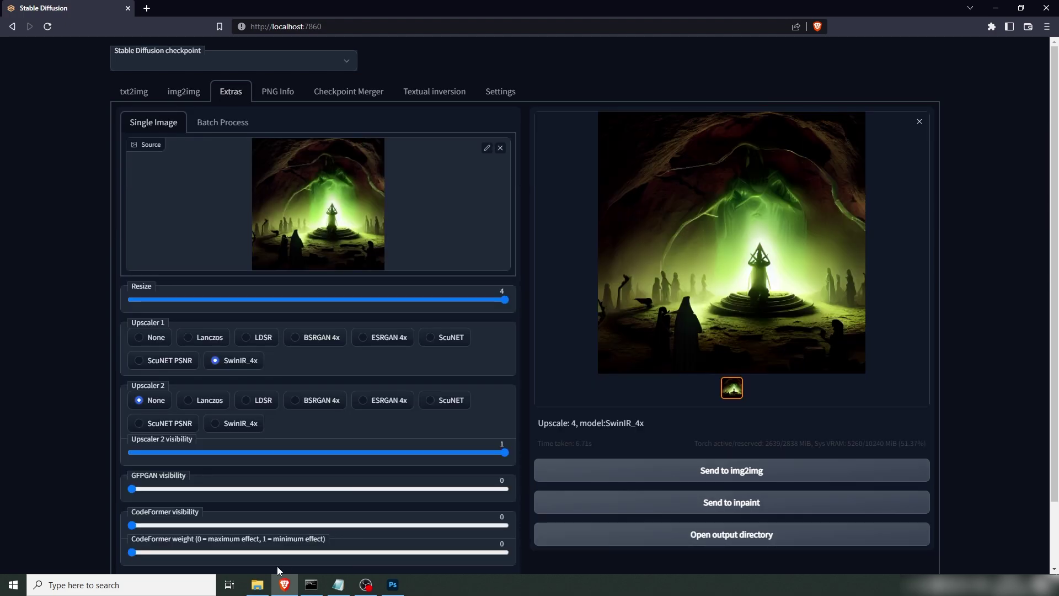
click(258, 585)
drag(375, 269, 282, 212)
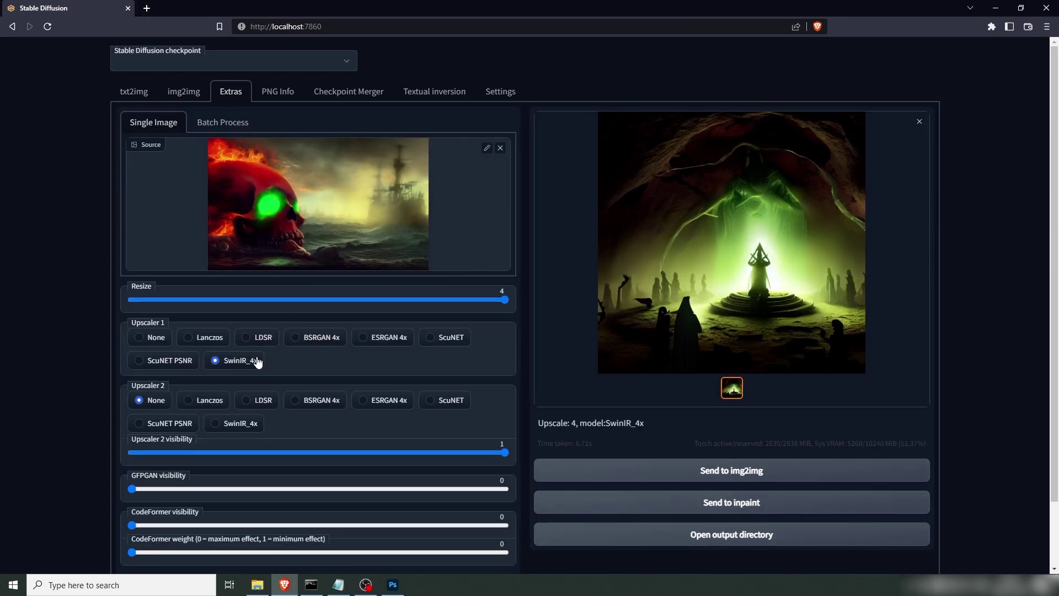
scroll(269, 393, down, 1)
scroll(269, 389, down, 2)
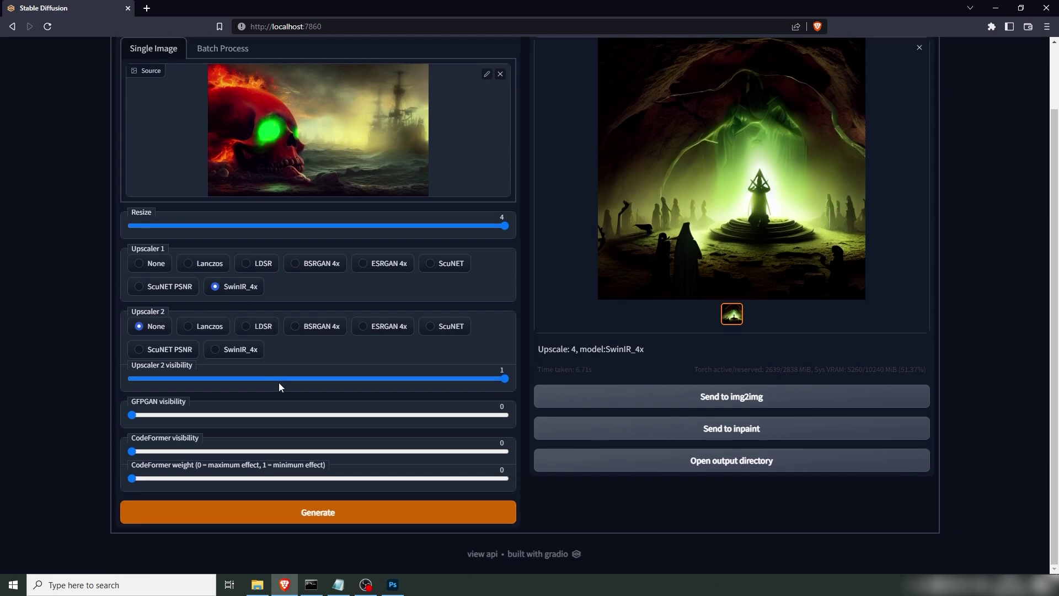
click(326, 514)
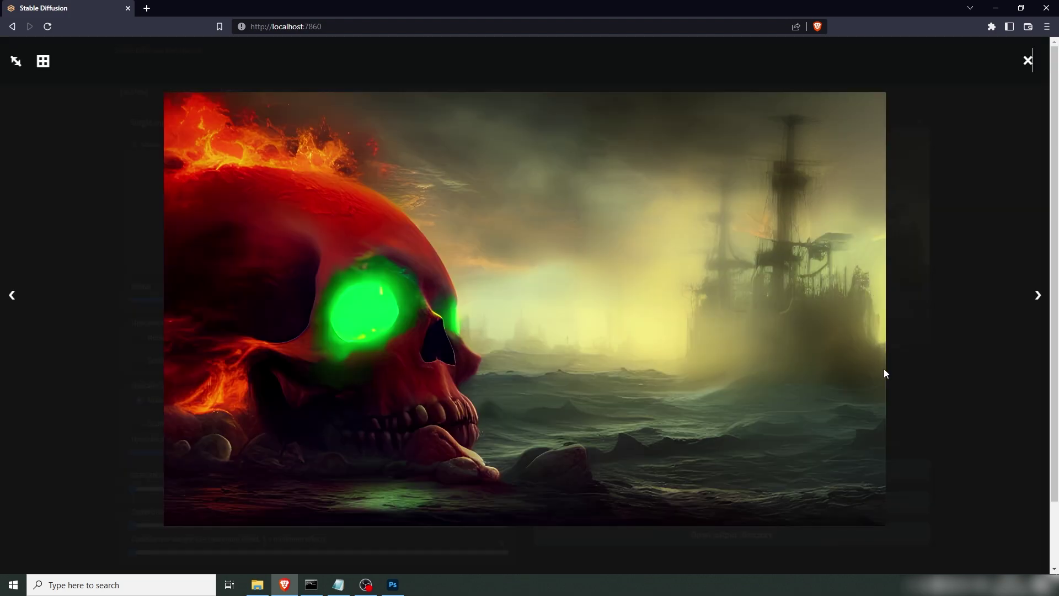